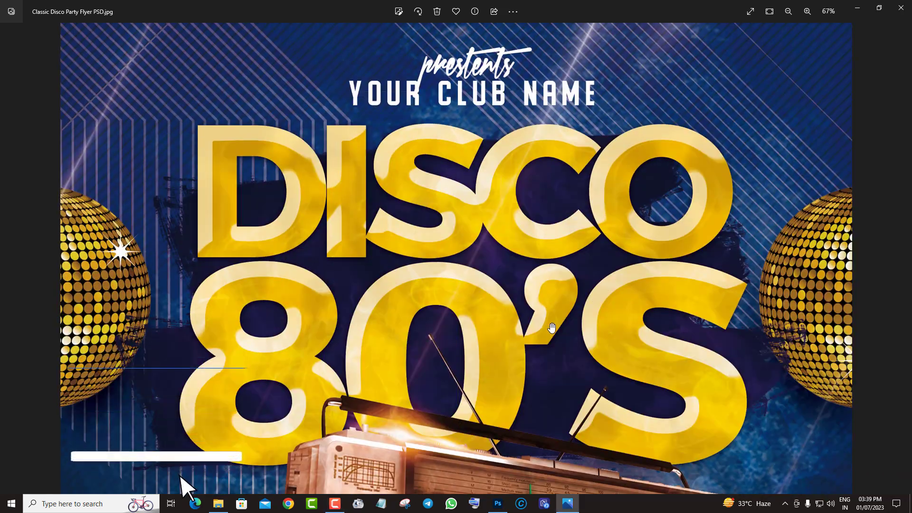
Examine the Classic Disco Party Flyer up close, from the Disco 80's title and radio down to the event details
scroll(551, 327, up, 4)
scroll(587, 349, down, 4)
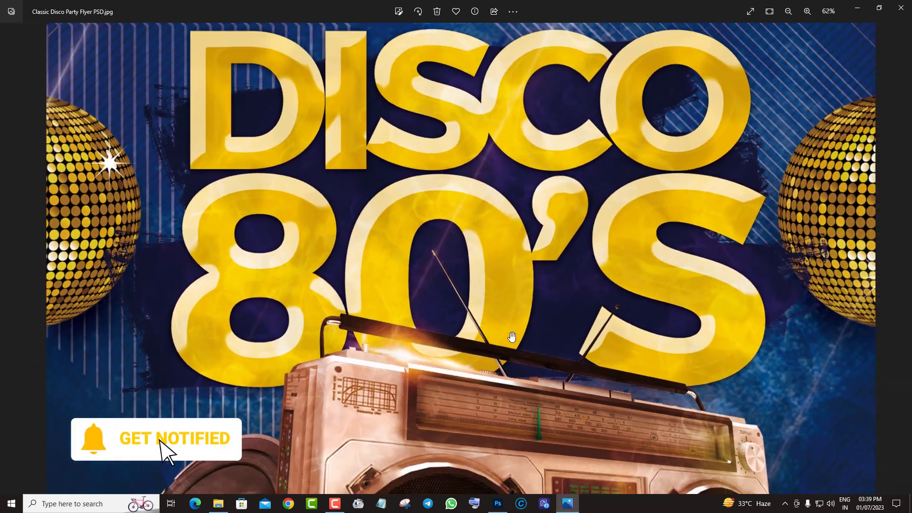
drag(561, 460, 574, 279)
drag(572, 368, 573, 237)
scroll(572, 310, up, 3)
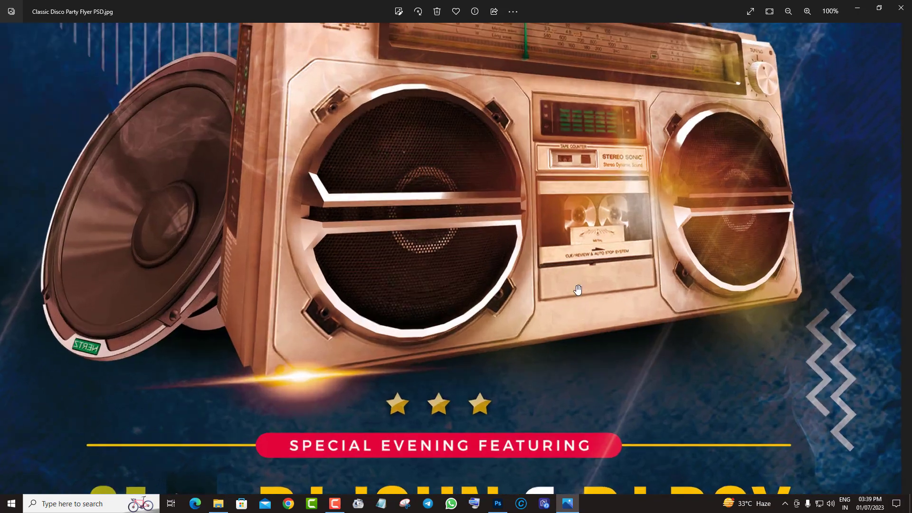
scroll(568, 358, down, 3)
drag(567, 358, 572, 223)
scroll(551, 348, down, 5)
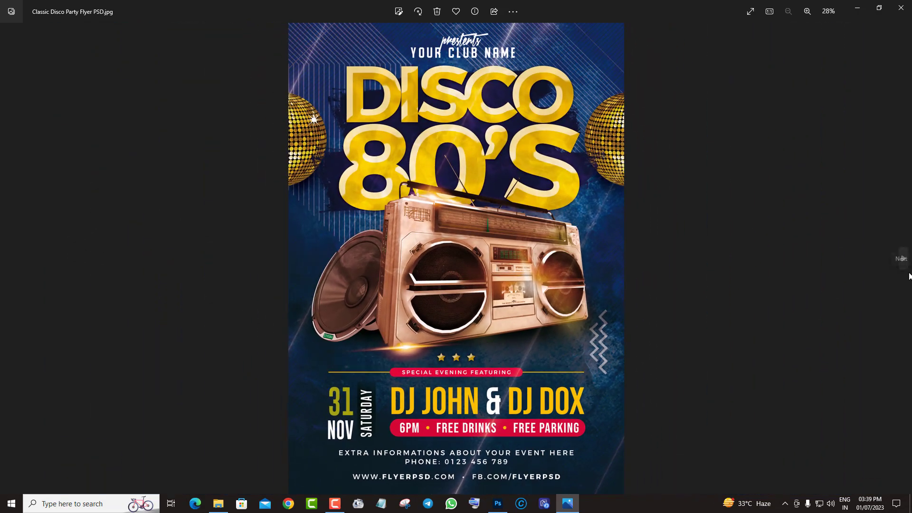
Go to the Club Night Party Flyer and inspect its Classic Night title, event date and guest details up close
click(903, 261)
scroll(564, 171, up, 5)
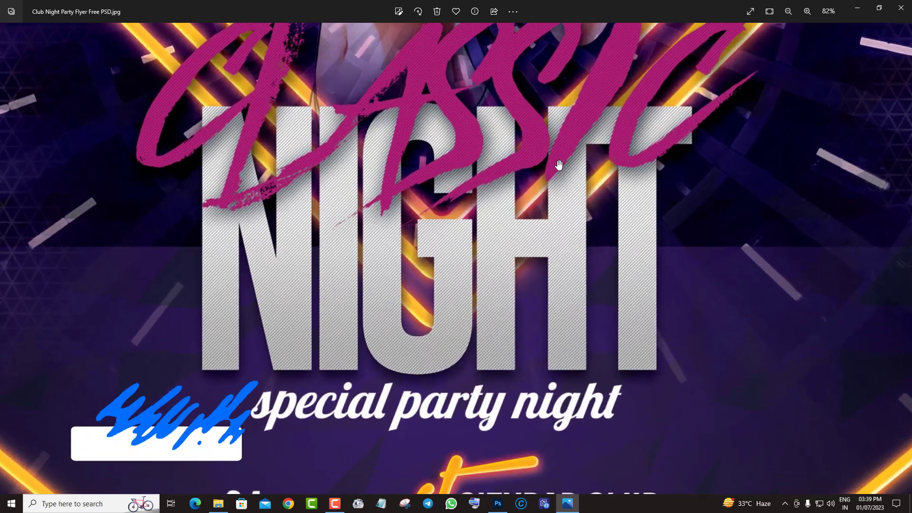
scroll(564, 171, down, 5)
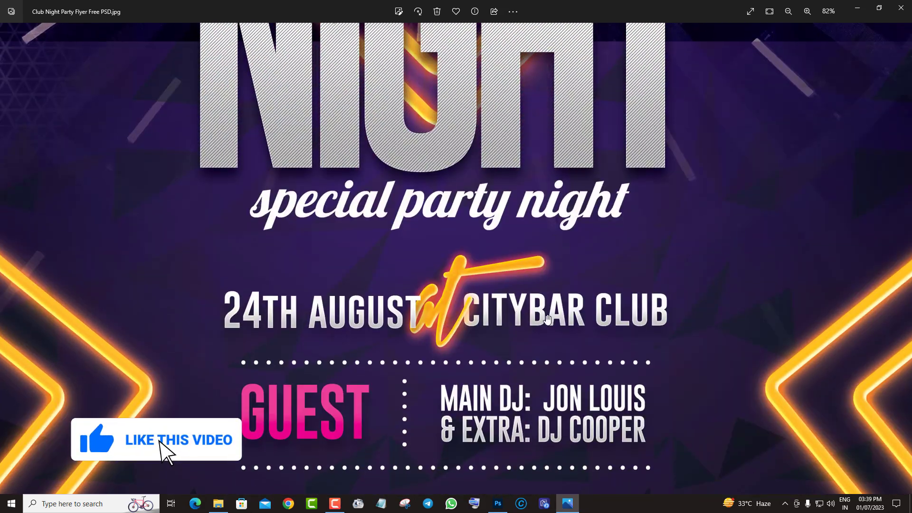
scroll(601, 362, down, 5)
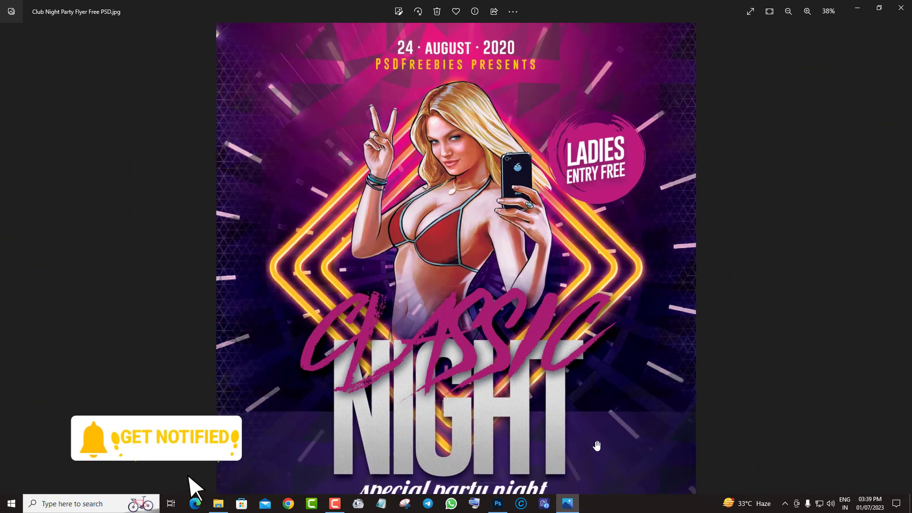
scroll(596, 441, down, 3)
scroll(669, 478, up, 3)
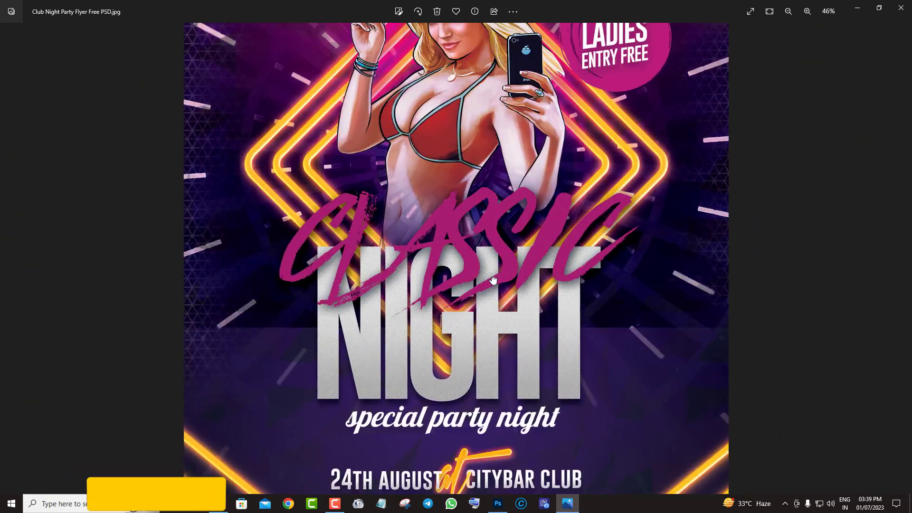
scroll(549, 300, down, 3)
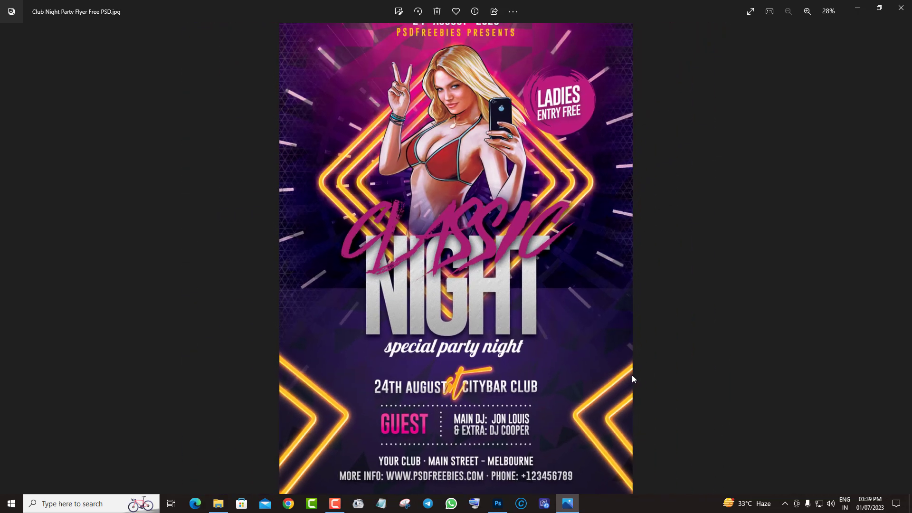
Go to the Club Urban Party Creative Flyer and inspect it from the title artwork down to the contact details
click(904, 267)
scroll(502, 366, up, 3)
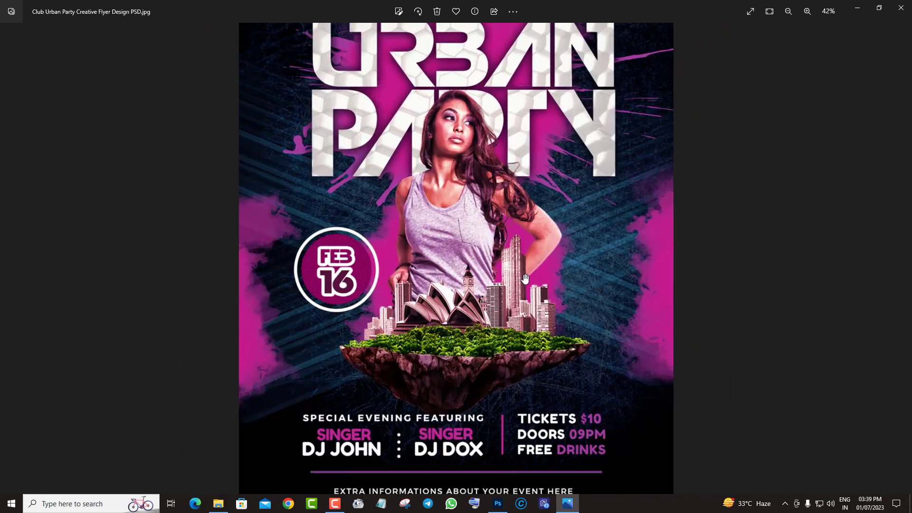
scroll(503, 366, up, 2)
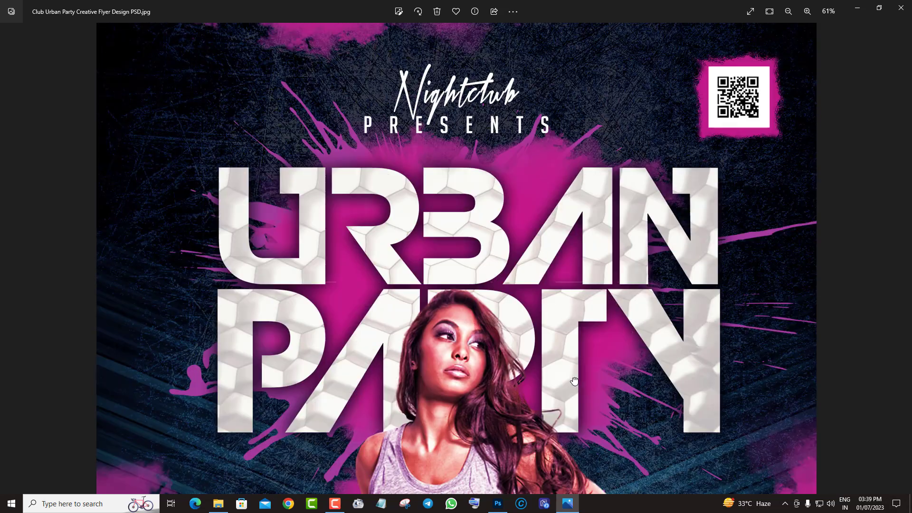
drag(575, 382, 569, 194)
drag(569, 403, 566, 193)
drag(589, 338, 583, 214)
drag(570, 268, 569, 250)
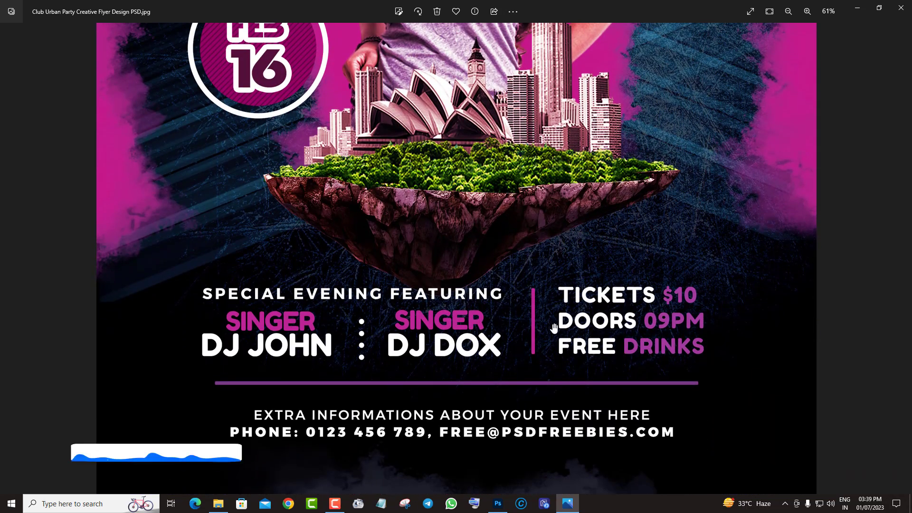
scroll(553, 328, down, 4)
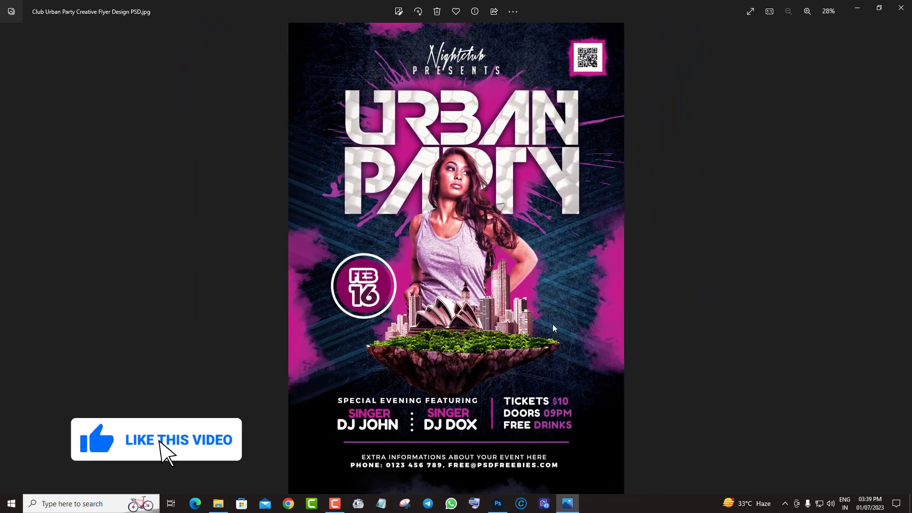
Go to the Designer Night Club Party Flyer and inspect its Friday artwork, date box, microphone and contact footer up close
click(906, 258)
scroll(665, 291, up, 2)
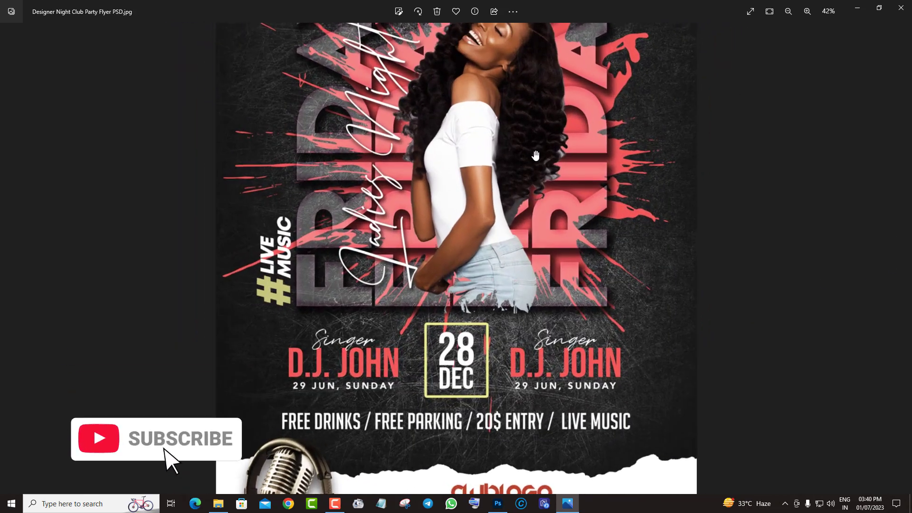
drag(534, 155, 527, 305)
scroll(527, 305, up, 2)
drag(560, 202, 562, 248)
drag(560, 315, 550, 124)
scroll(523, 366, up, 2)
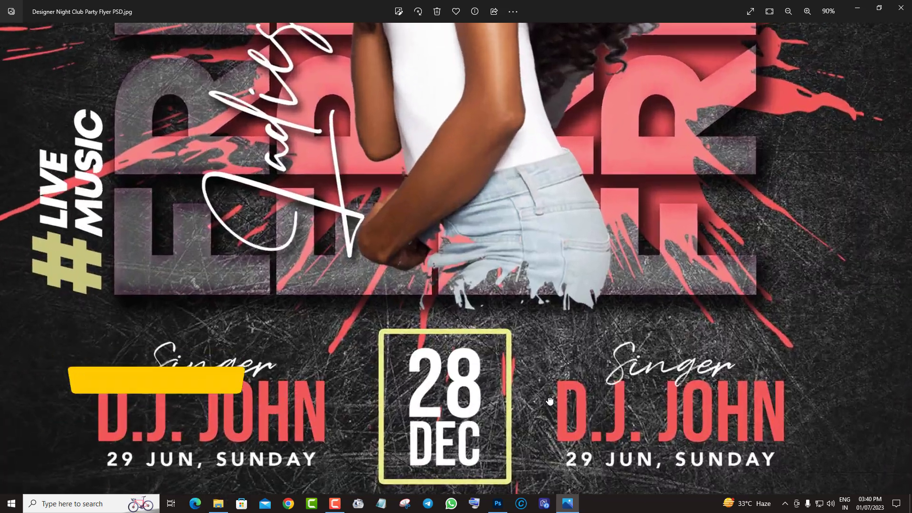
drag(549, 403, 540, 198)
scroll(543, 263, up, 2)
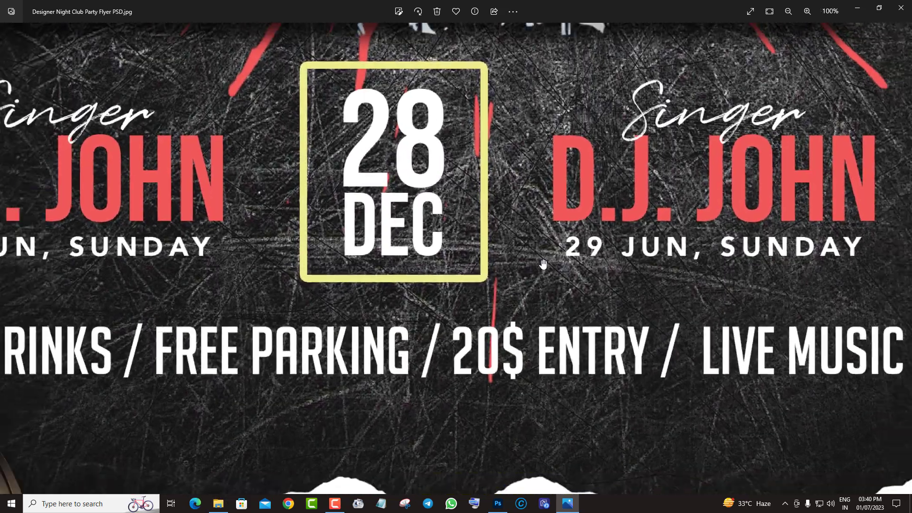
scroll(542, 263, down, 3)
scroll(544, 263, down, 3)
drag(543, 261, 525, 214)
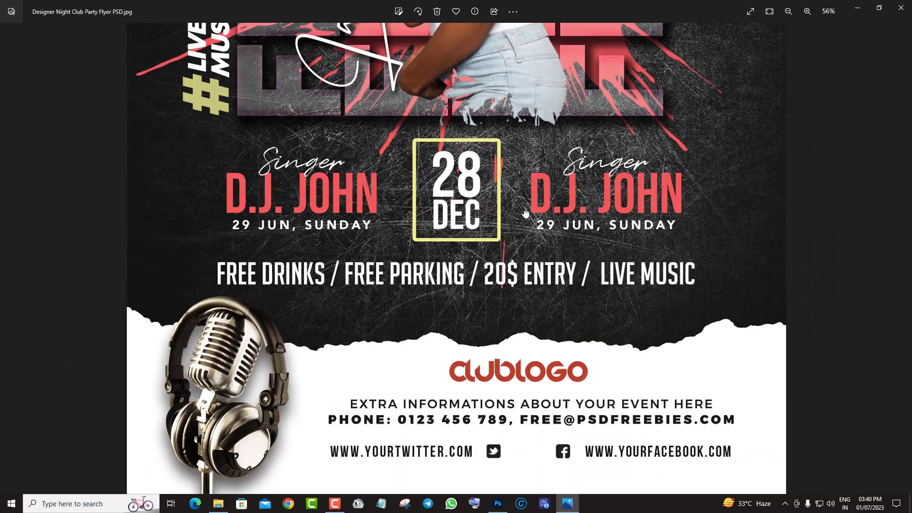
scroll(451, 426, up, 3)
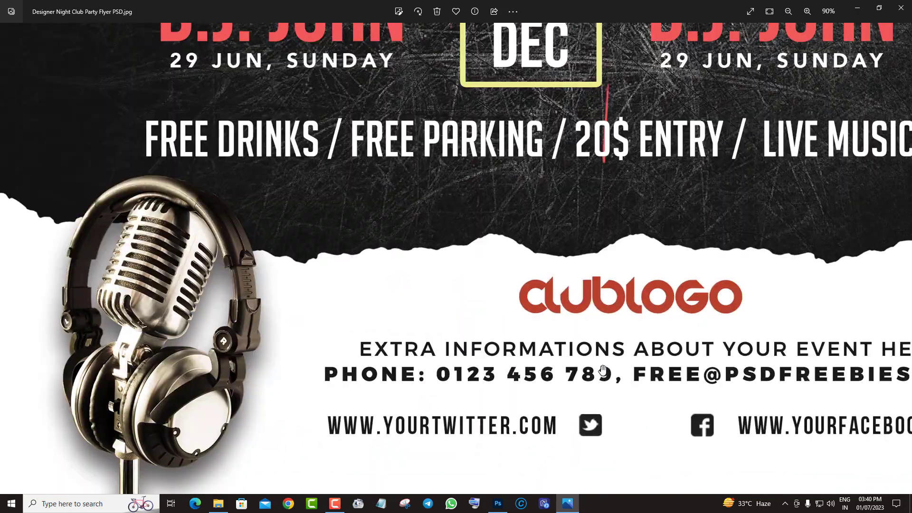
drag(602, 369, 403, 298)
scroll(442, 353, down, 5)
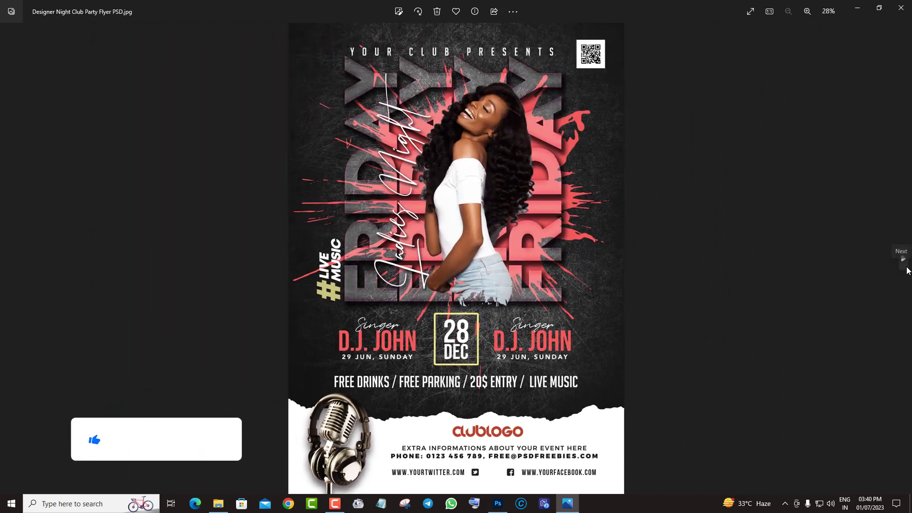
Go to the Dj Session Poster and inspect it from the date heading and portrait down to the DJ lettering
click(907, 270)
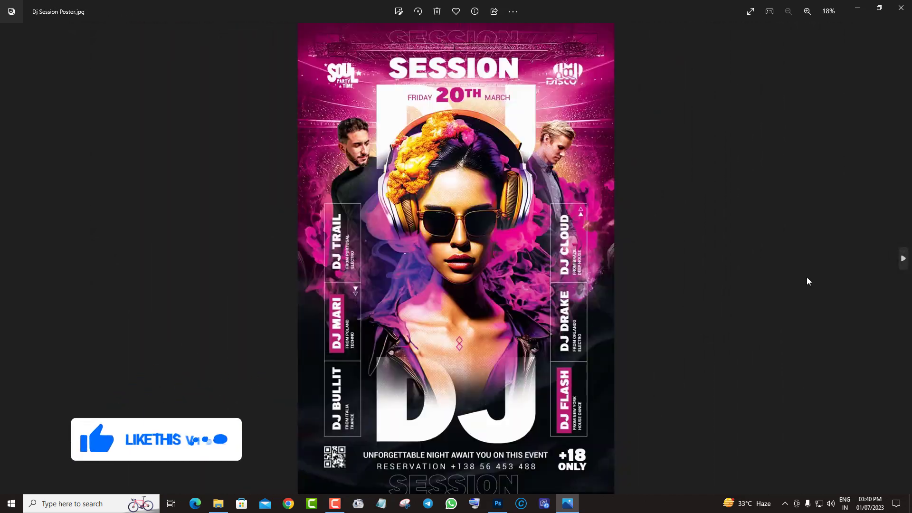
scroll(494, 332, up, 2)
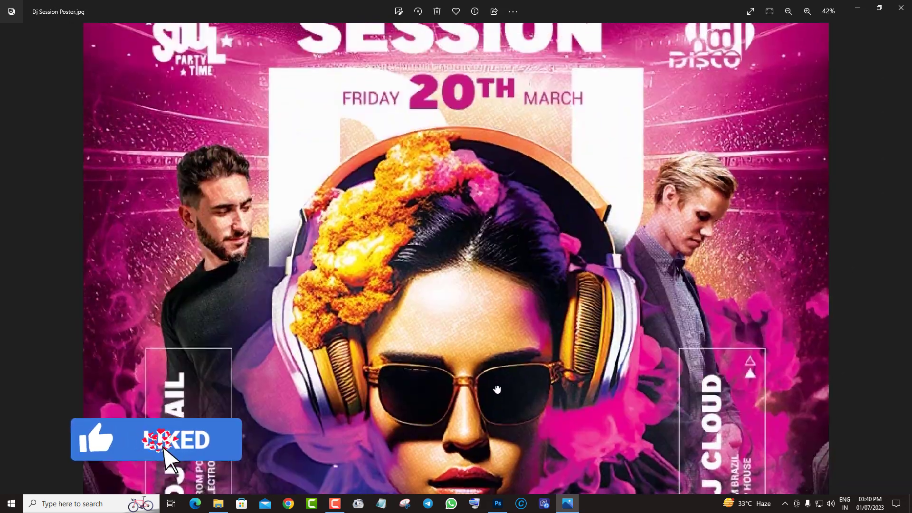
drag(497, 389, 499, 404)
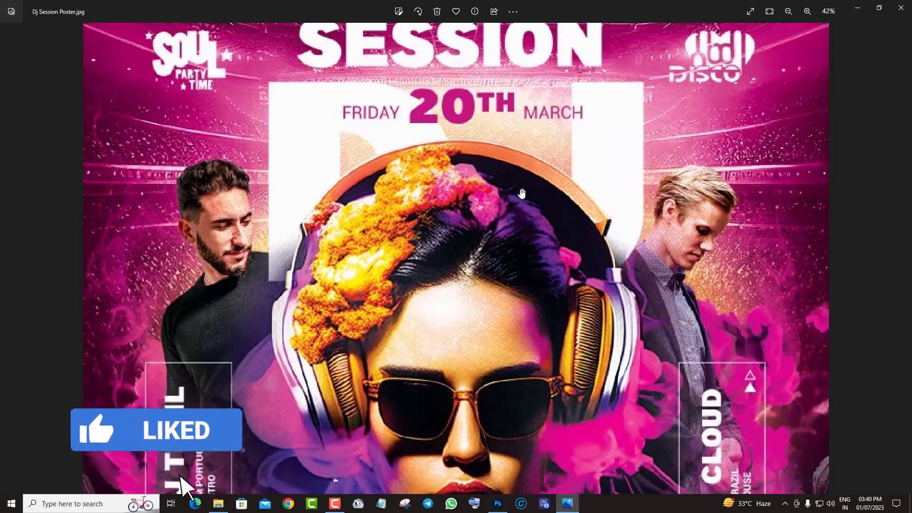
drag(527, 221, 533, 308)
scroll(533, 308, up, 2)
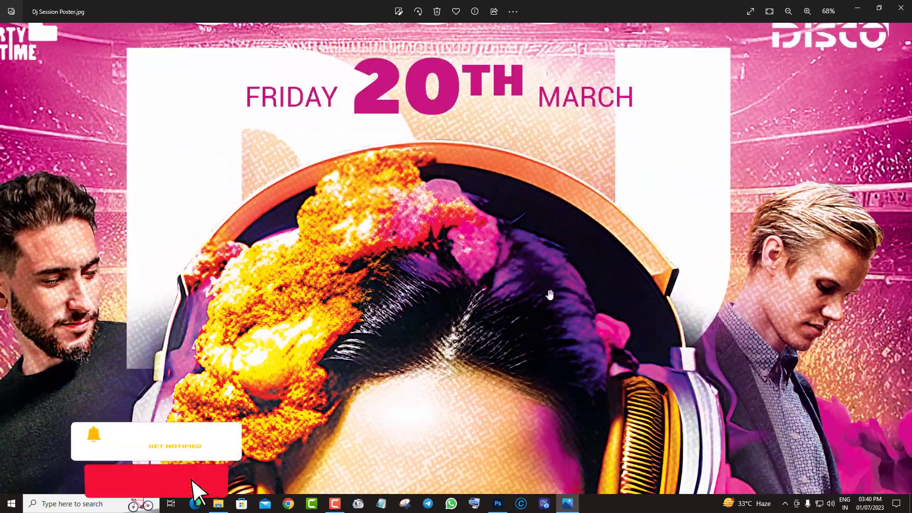
drag(550, 463, 525, 302)
scroll(525, 304, down, 2)
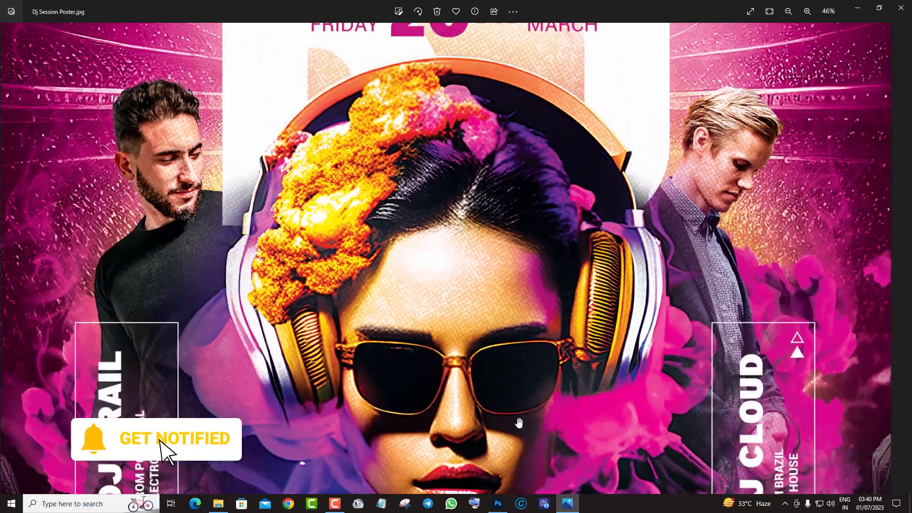
drag(519, 423, 504, 188)
drag(484, 334, 477, 200)
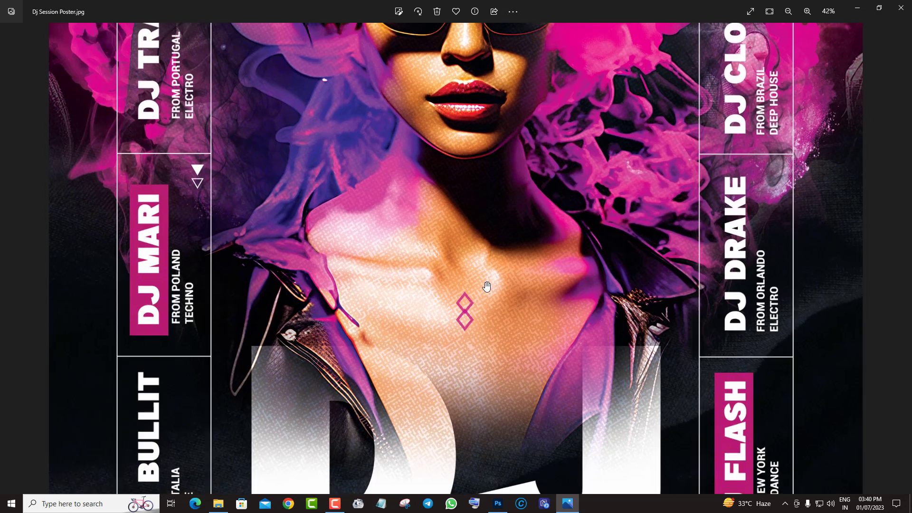
scroll(485, 287, down, 2)
drag(497, 261, 492, 187)
scroll(513, 293, down, 3)
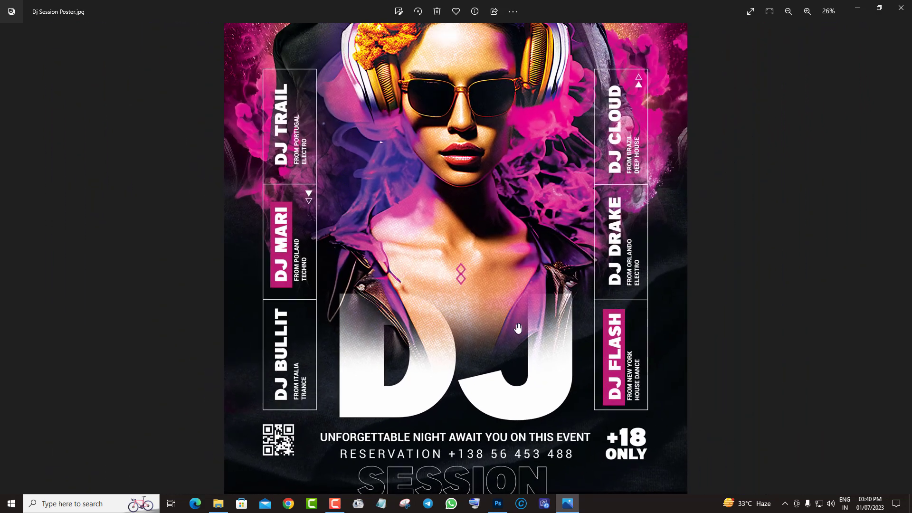
Go to the DJ_Party flyer and inspect its portrait, title lettering and special guest details up close
click(903, 259)
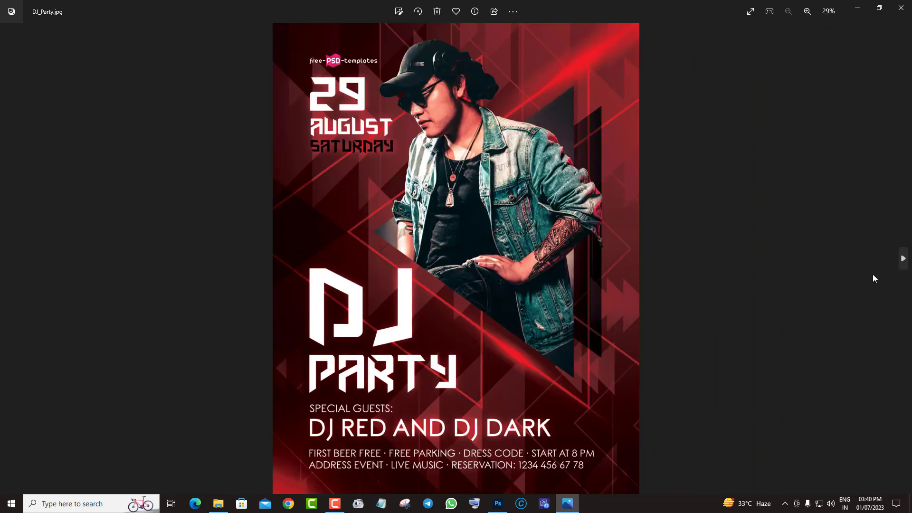
scroll(500, 296, up, 3)
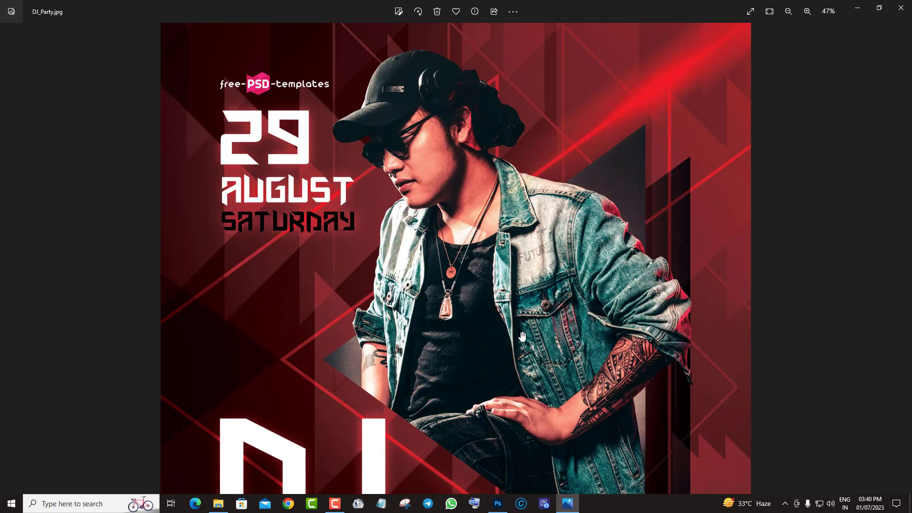
scroll(523, 335, up, 2)
drag(522, 313, 522, 246)
drag(523, 359, 512, 208)
drag(482, 369, 486, 162)
scroll(491, 255, down, 3)
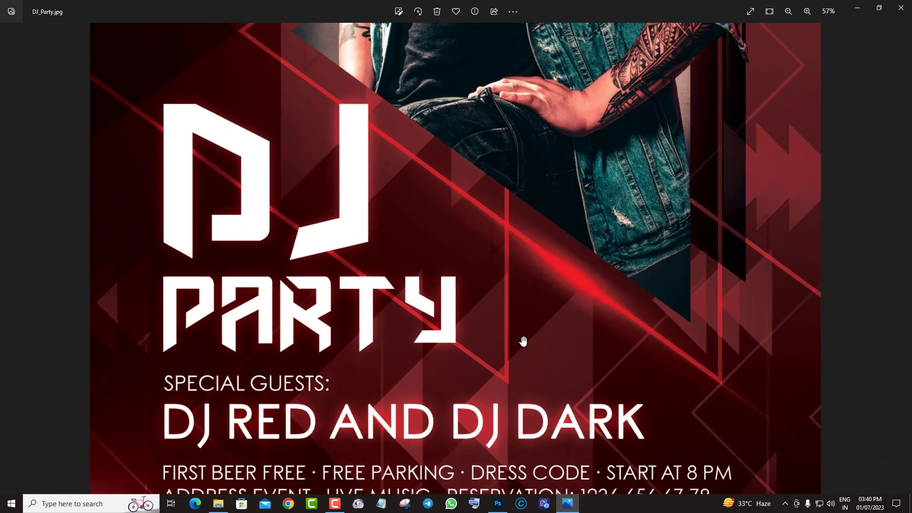
drag(523, 341, 506, 179)
scroll(506, 269, down, 4)
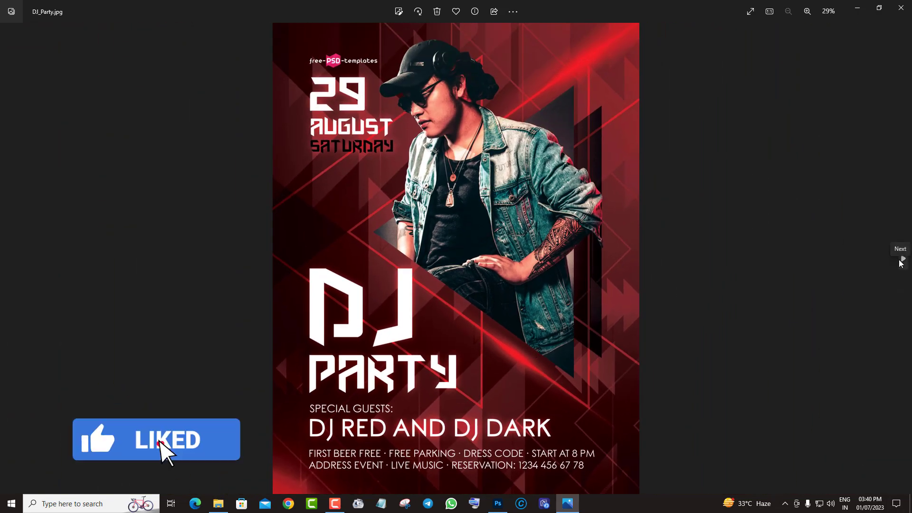
Go to the DJ flyer dated 29 July and inspect its portrait, doves, script title and event details up close
click(901, 261)
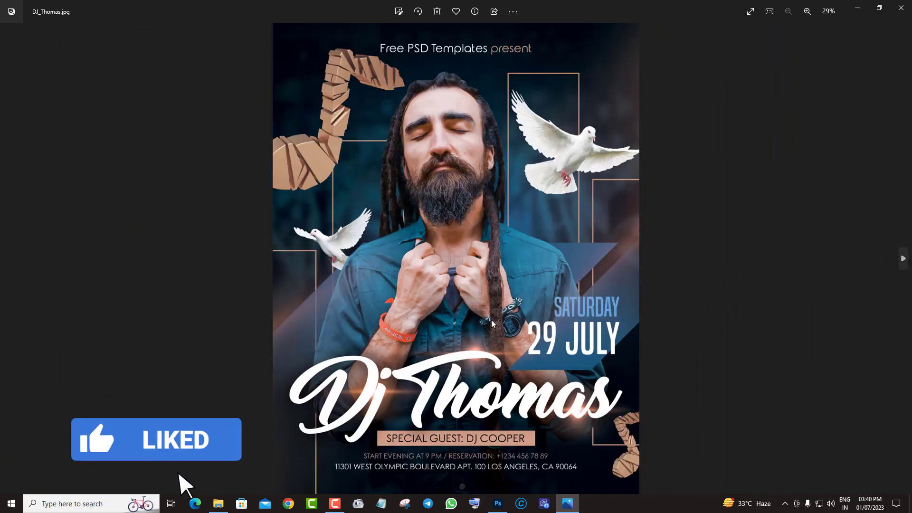
scroll(493, 282, up, 3)
scroll(493, 282, up, 3)
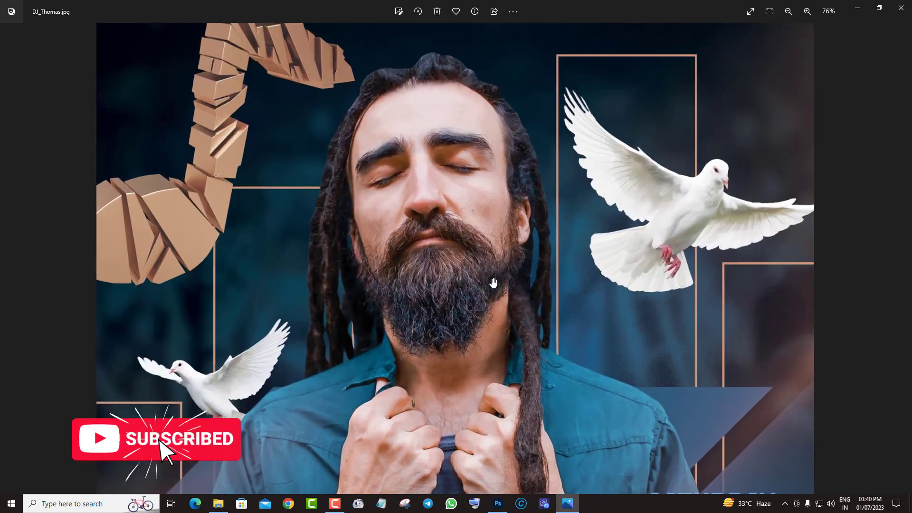
drag(493, 282, 522, 81)
drag(492, 312, 492, 112)
drag(502, 343, 504, 189)
scroll(490, 290, down, 2)
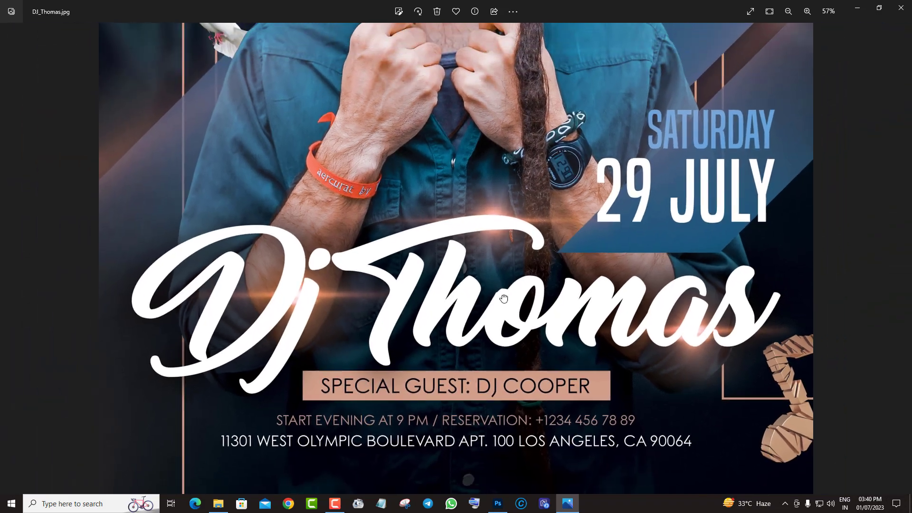
scroll(506, 325, down, 3)
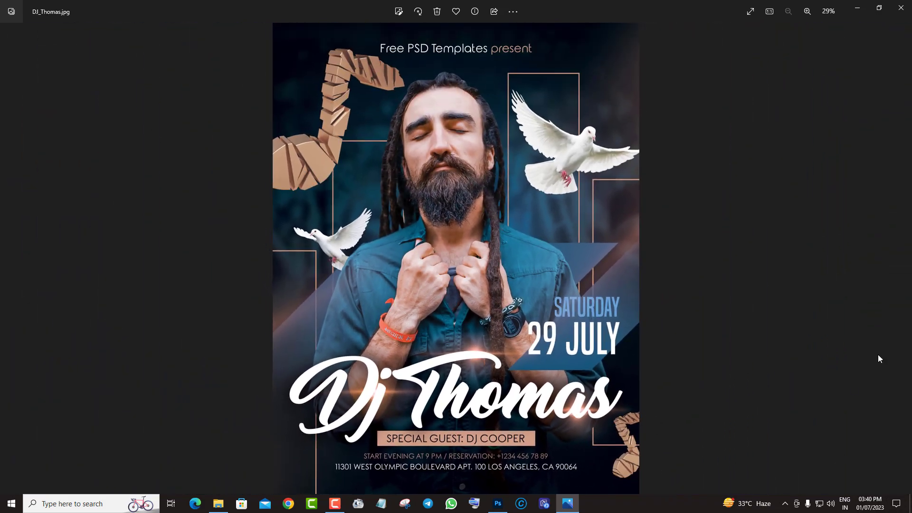
Go to the Urban Party Night flyer and inspect its portrait, title lettering and event details up close
click(903, 259)
scroll(455, 323, up, 2)
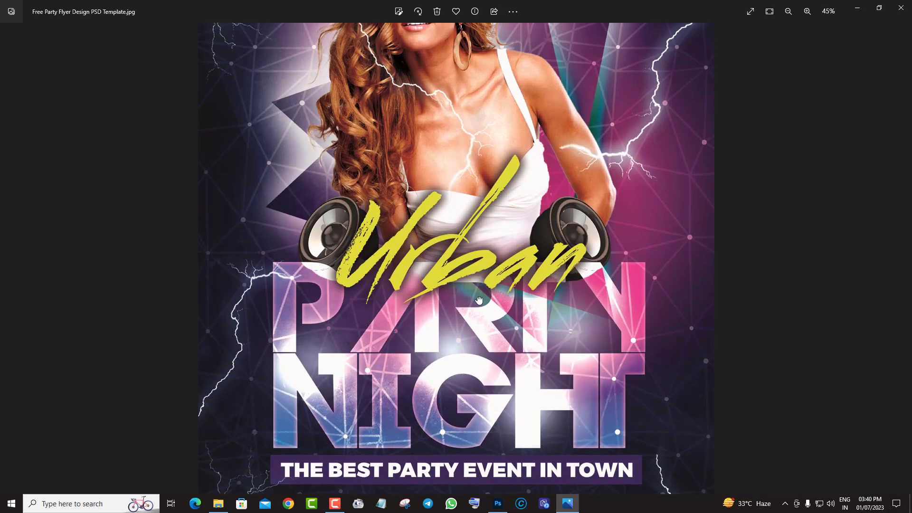
drag(479, 300, 475, 163)
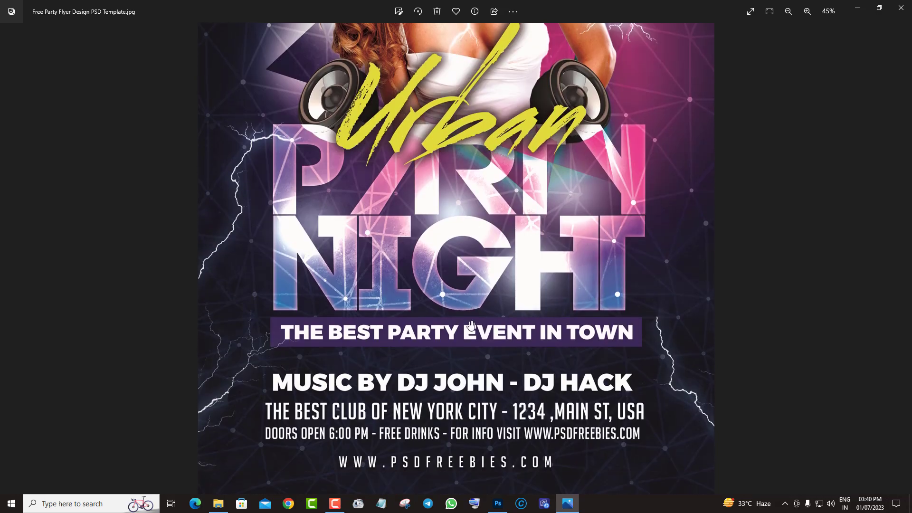
scroll(471, 326, up, 4)
scroll(471, 326, down, 5)
scroll(470, 325, down, 3)
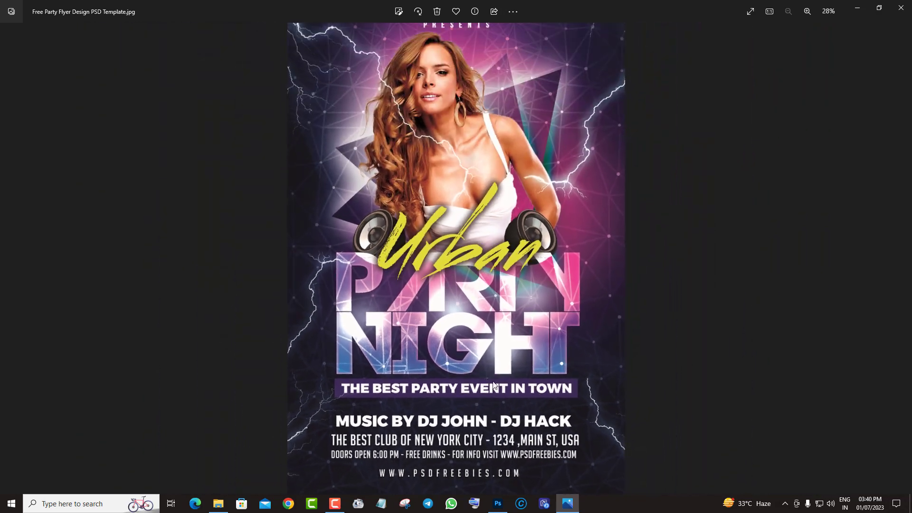
Go to the Club Friday flyer and inspect it from the date and hooded portrait down to the footer details
click(903, 261)
scroll(465, 406, up, 2)
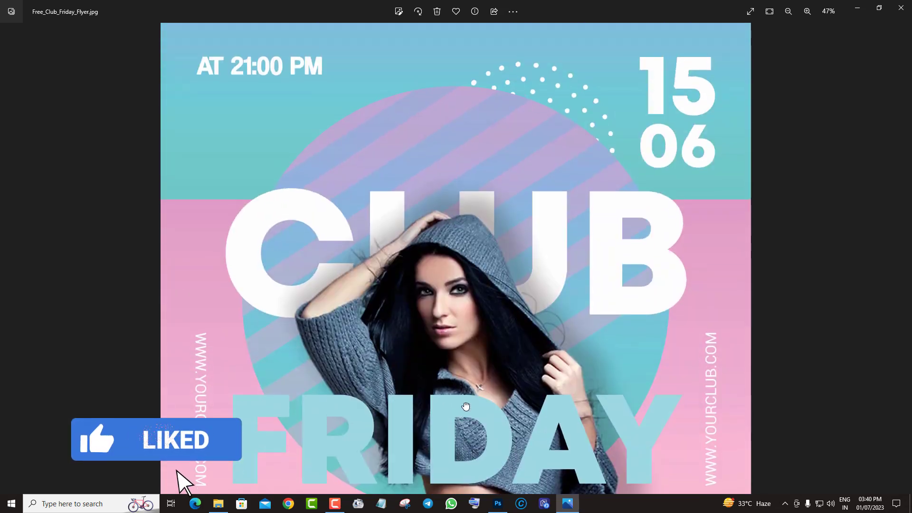
drag(465, 406, 461, 190)
scroll(482, 362, down, 3)
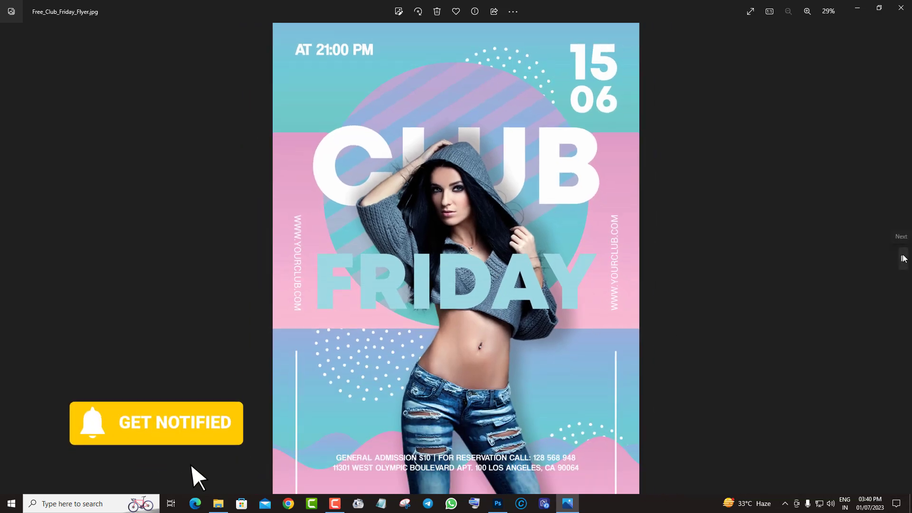
Go to the DJ Guest flyer and inspect its heading, portrait, admission details and lineup banner up close
click(904, 258)
scroll(494, 322, up, 2)
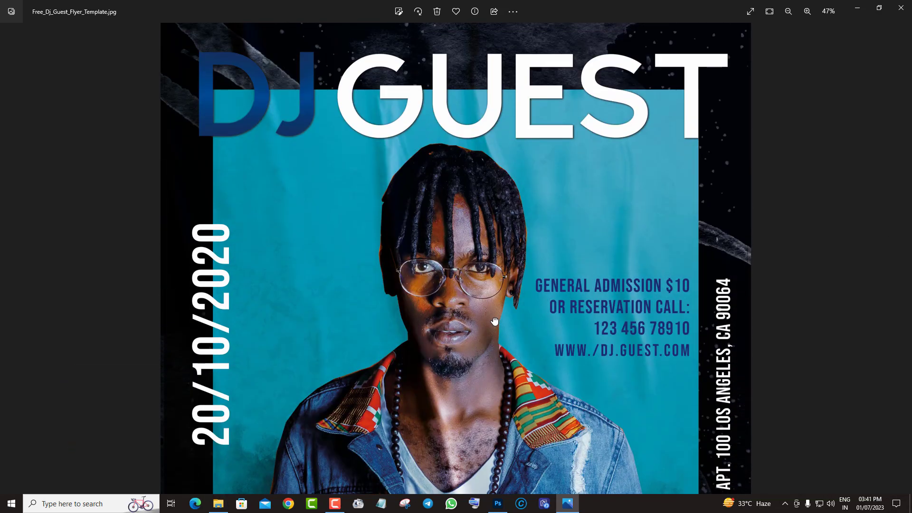
drag(494, 321, 493, 132)
scroll(504, 289, down, 3)
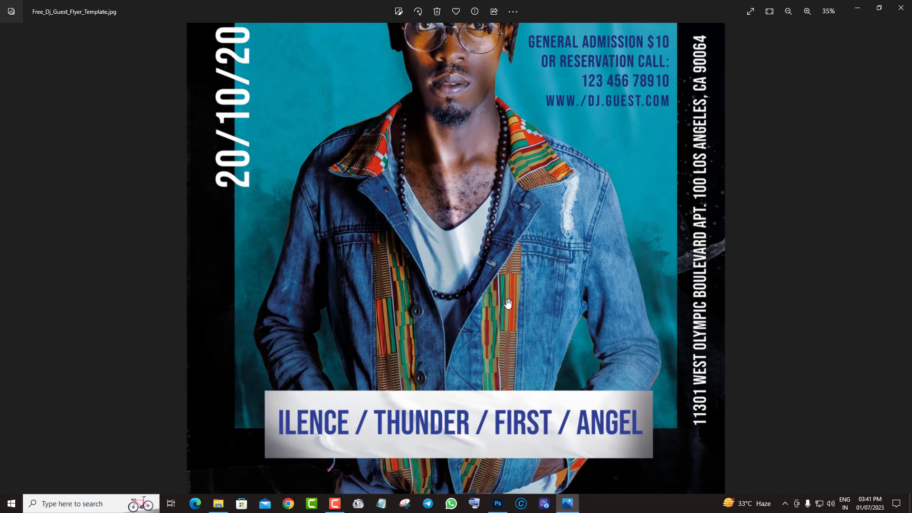
Go to the DJ Night flyer and inspect its jellyfish artwork, vertical title, triangle and DJ lineup up close
click(904, 256)
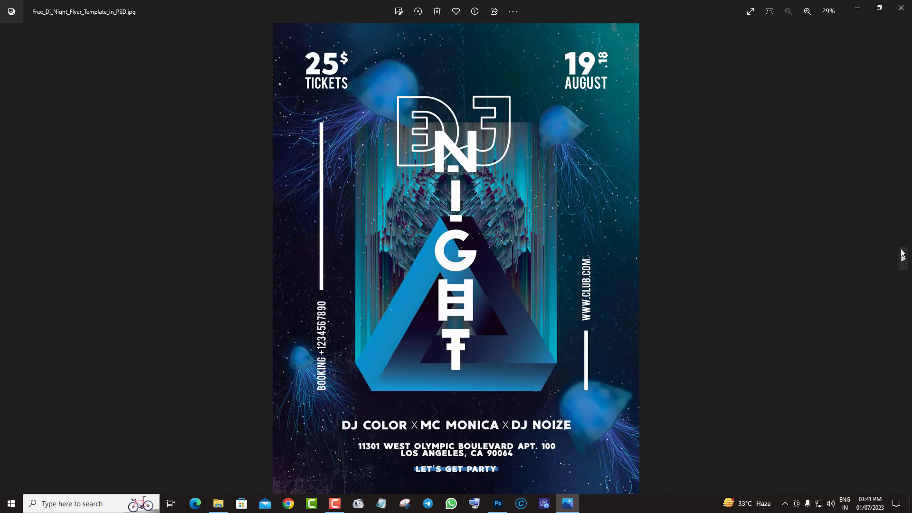
scroll(440, 296, up, 3)
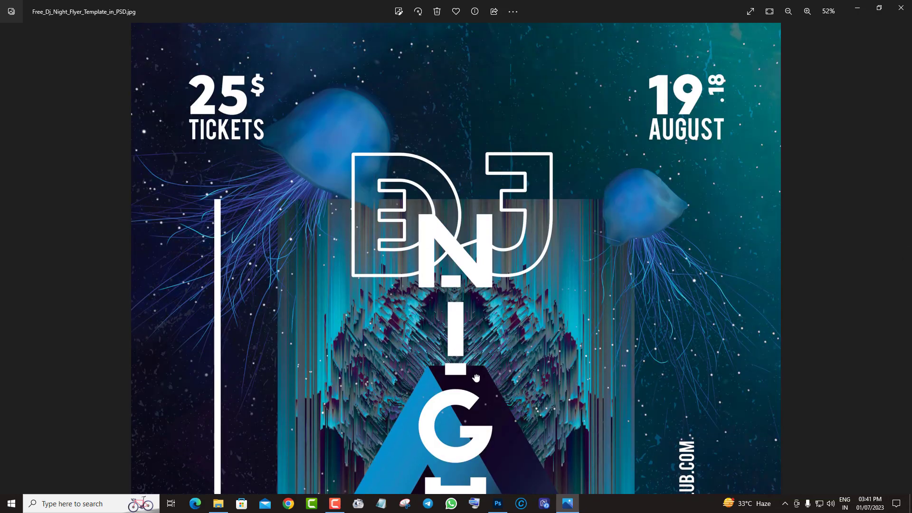
drag(475, 378, 472, 239)
scroll(502, 323, down, 3)
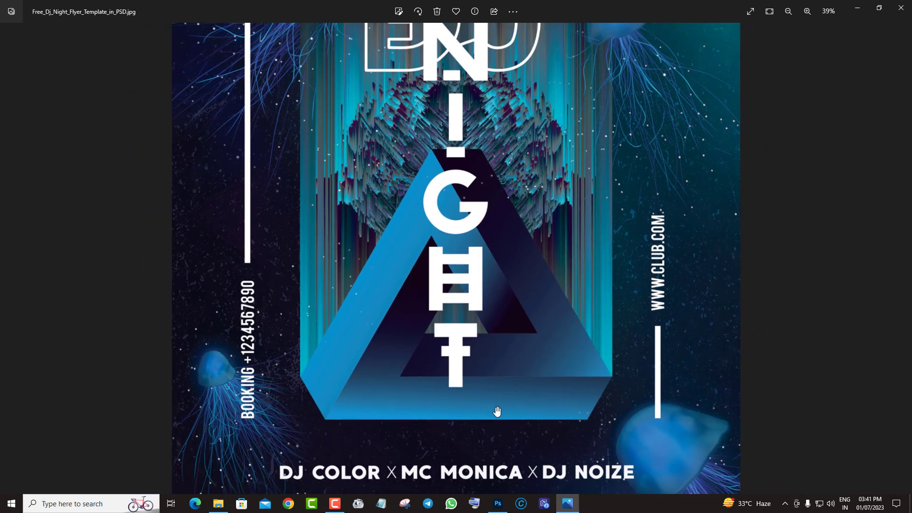
scroll(483, 337, down, 1)
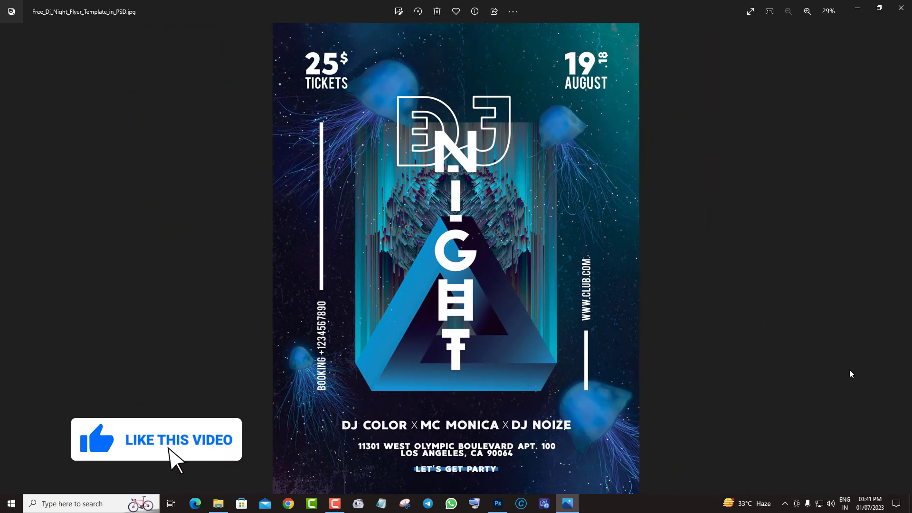
Go to the red DJ Party flyer and inspect its outlined RED heading, portrait and club night lettering up close
click(902, 259)
scroll(460, 418, up, 3)
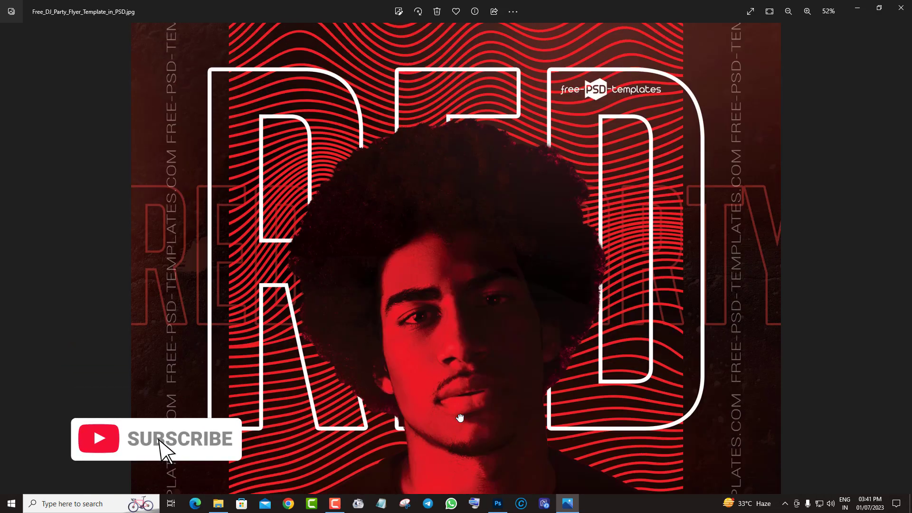
drag(460, 418, 454, 180)
scroll(459, 355, down, 3)
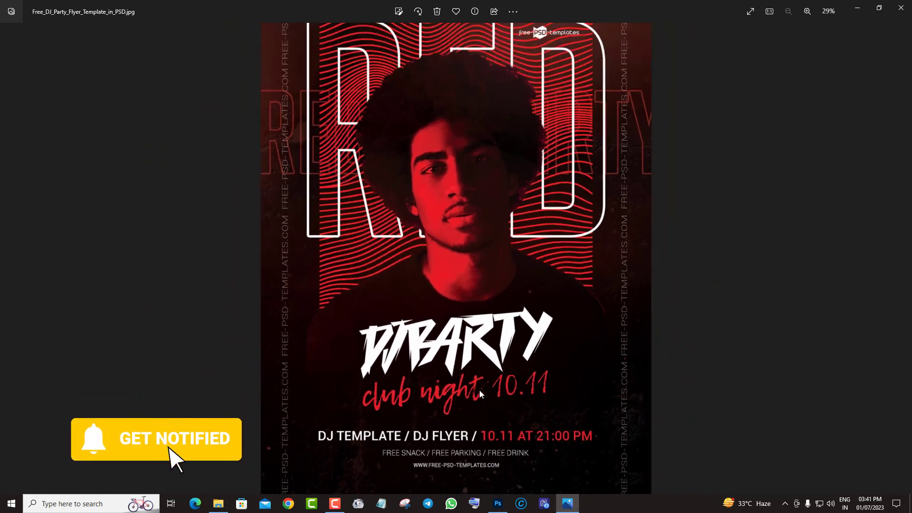
Go to the Yellow Club party flyer and inspect its portrait with sunglasses and outlined background lettering up close
click(902, 261)
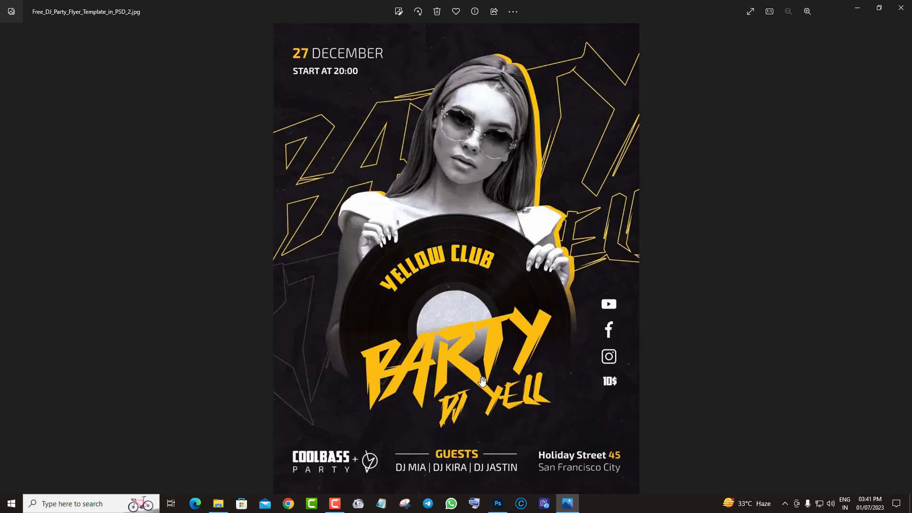
scroll(483, 381, up, 3)
drag(509, 173, 501, 422)
scroll(501, 423, up, 2)
drag(555, 209, 562, 371)
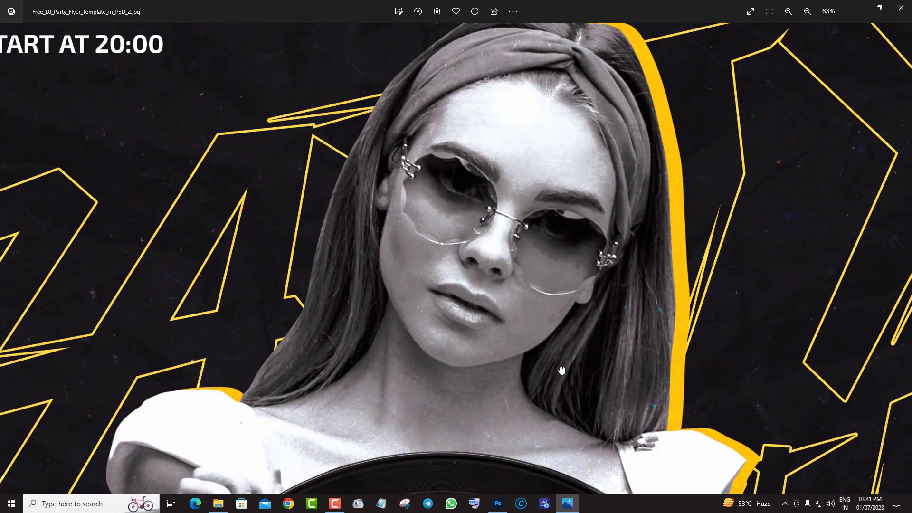
Inspect the Yellow Club flyer's vinyl record, Party lettering, social icons and guests footer, and return to a wider view
scroll(561, 314, down, 8)
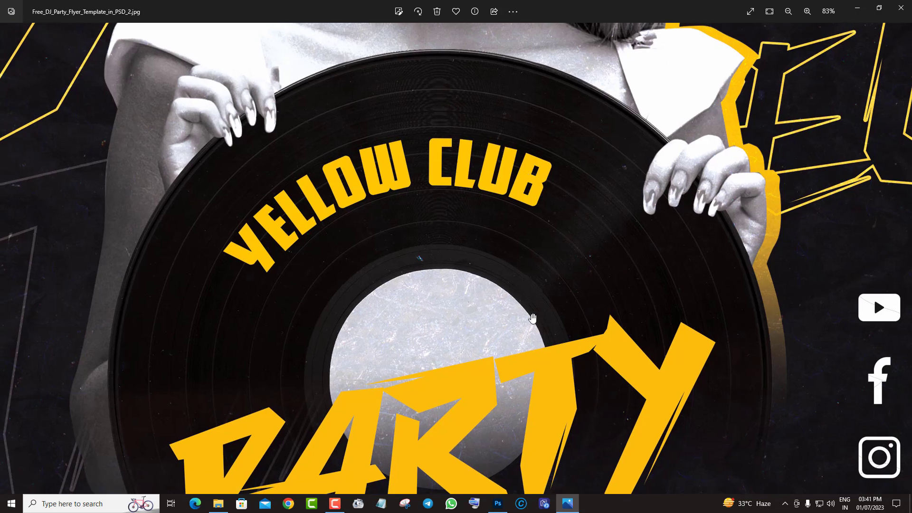
scroll(533, 318, down, 5)
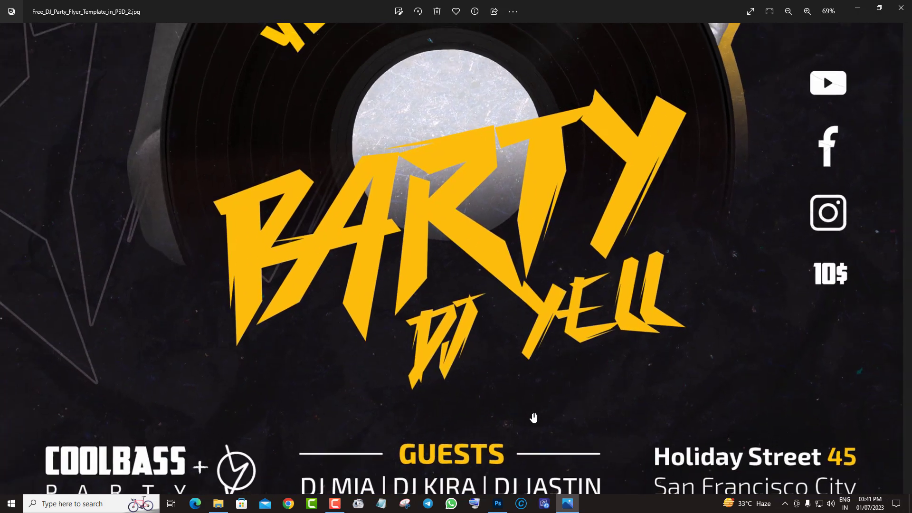
scroll(534, 418, down, 2)
scroll(536, 370, down, 4)
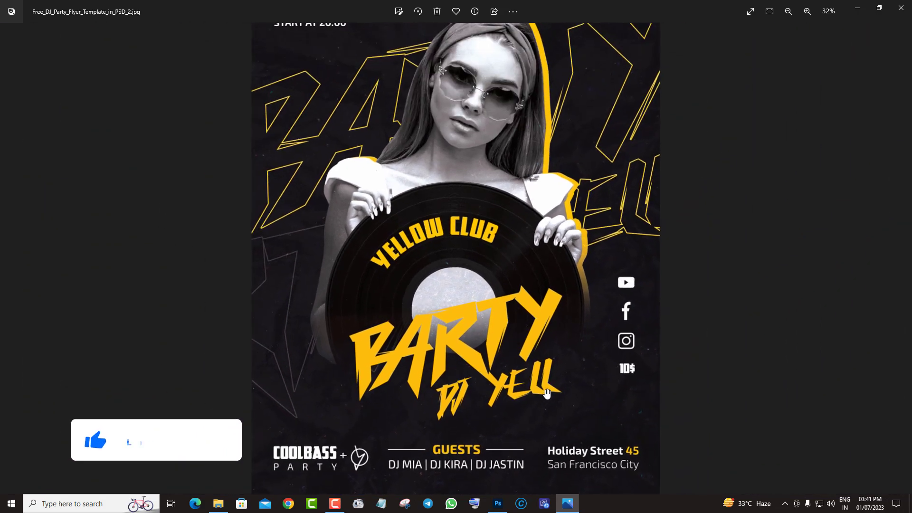
Go to the Full Moon party flyer and inspect its portrait, glowing moon and drink price list up close
click(903, 257)
scroll(496, 309, up, 3)
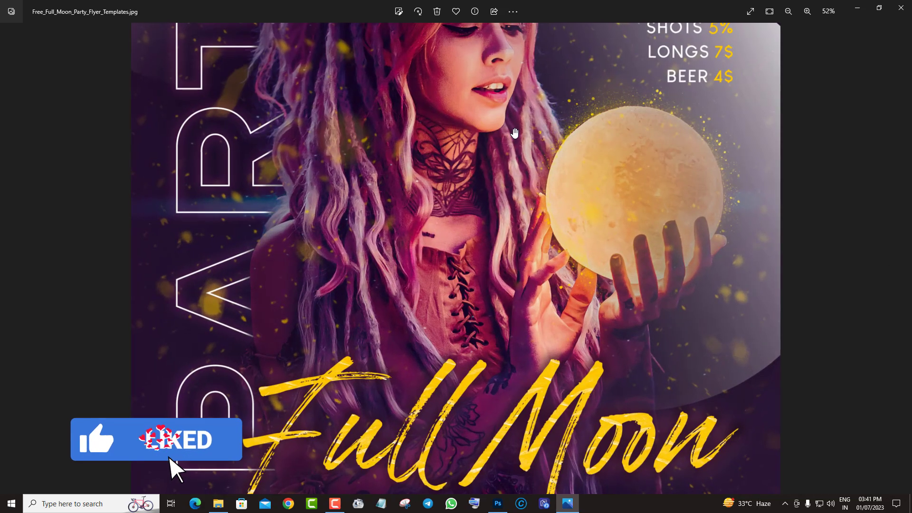
drag(515, 308, 515, 174)
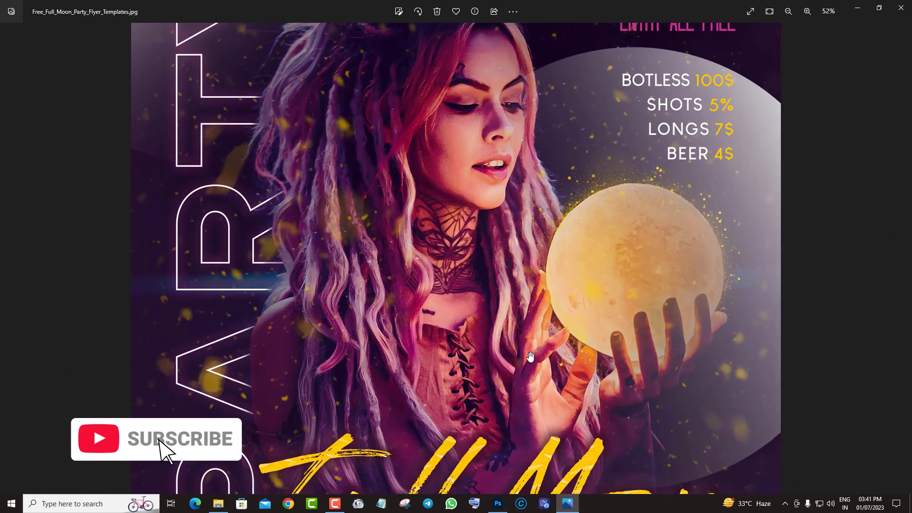
drag(518, 397, 515, 291)
Inspect the Full Moon script title, DJ lineup and contact line up close, and return to the whole flyer
scroll(517, 294, up, 3)
drag(523, 375, 516, 102)
scroll(480, 240, down, 2)
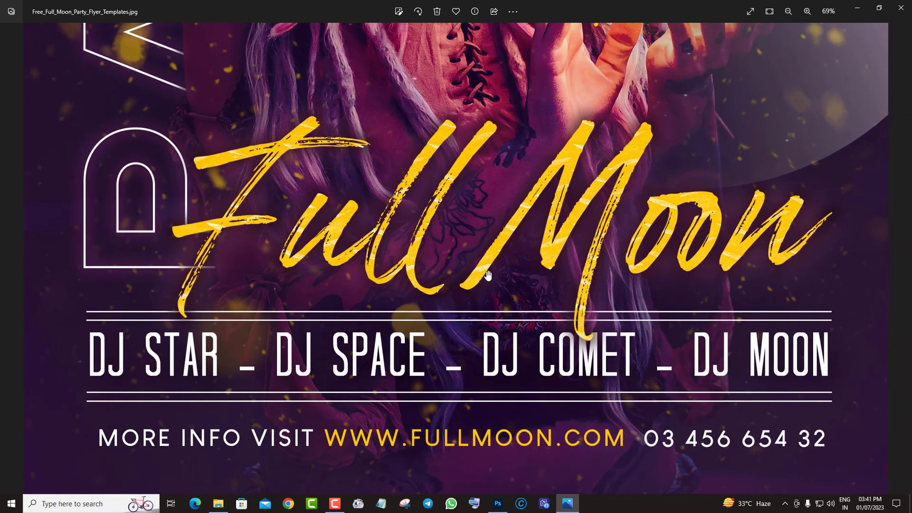
scroll(488, 274, down, 3)
drag(557, 152, 565, 330)
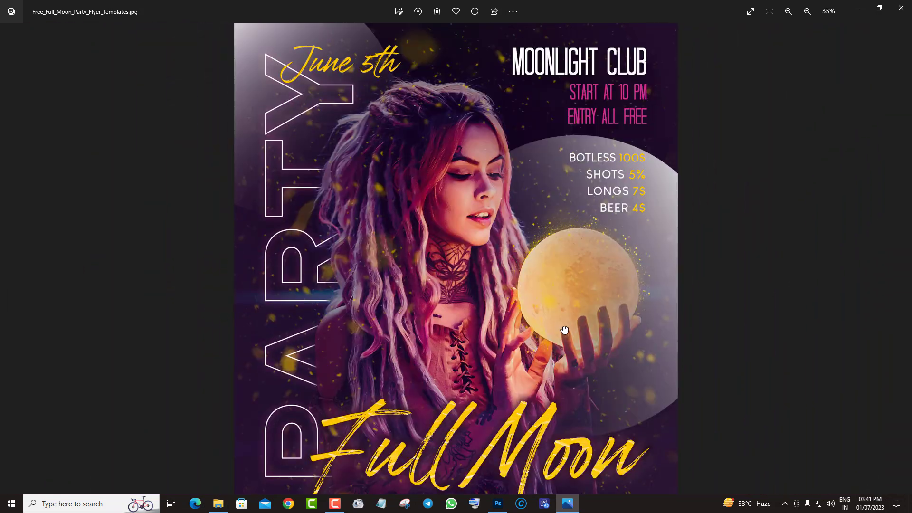
scroll(564, 329, down, 1)
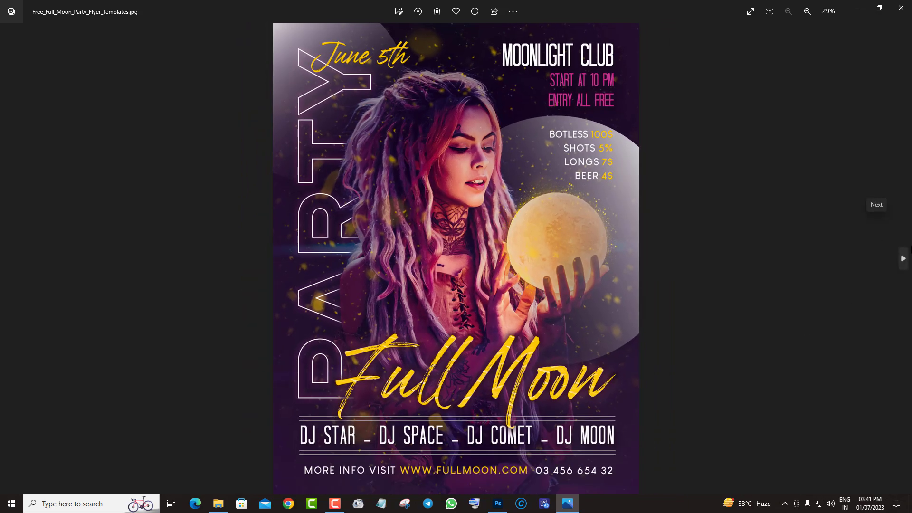
Go to the Girls Night flyer and inspect its date, neon-lit portrait and script title up close
click(903, 259)
scroll(472, 282, up, 4)
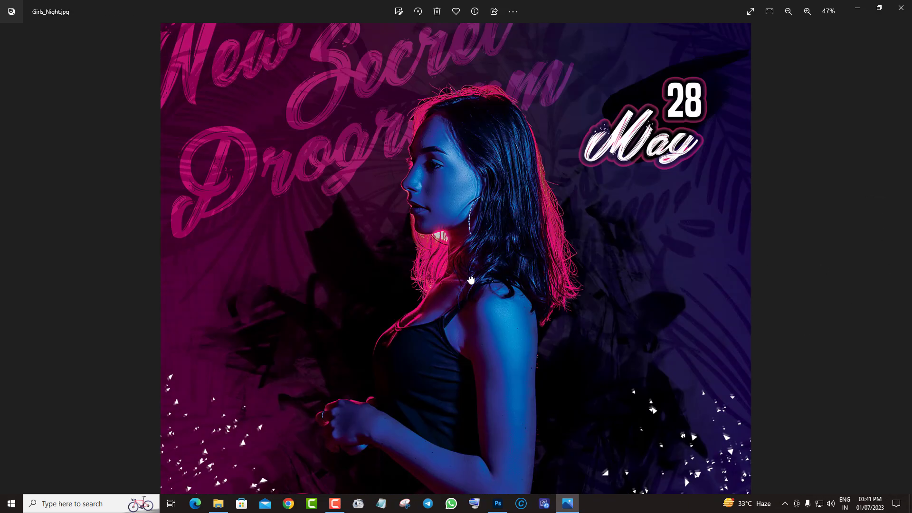
scroll(471, 281, up, 2)
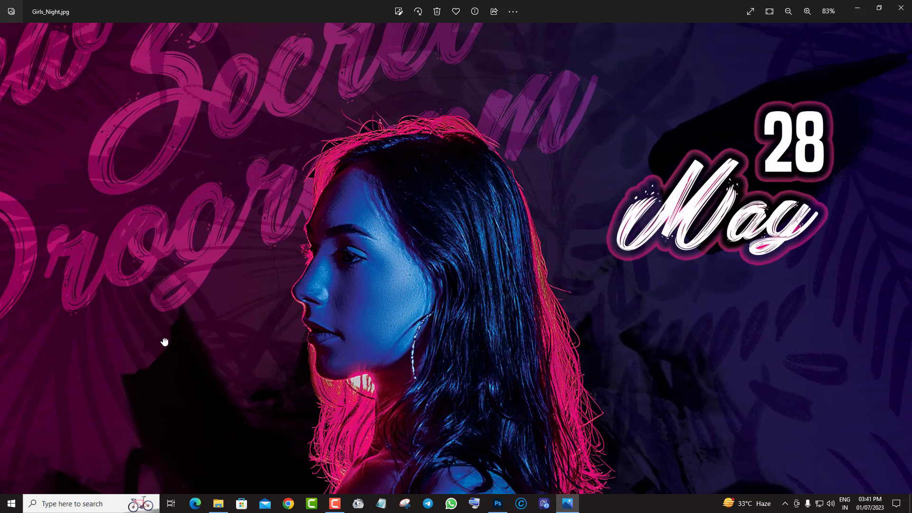
drag(183, 213, 212, 35)
drag(352, 340, 434, 76)
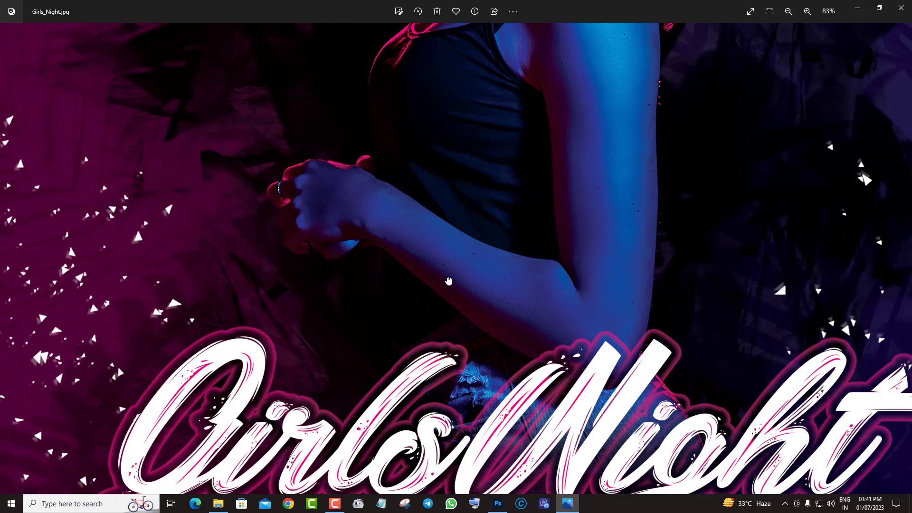
drag(447, 281, 442, 115)
scroll(441, 115, down, 5)
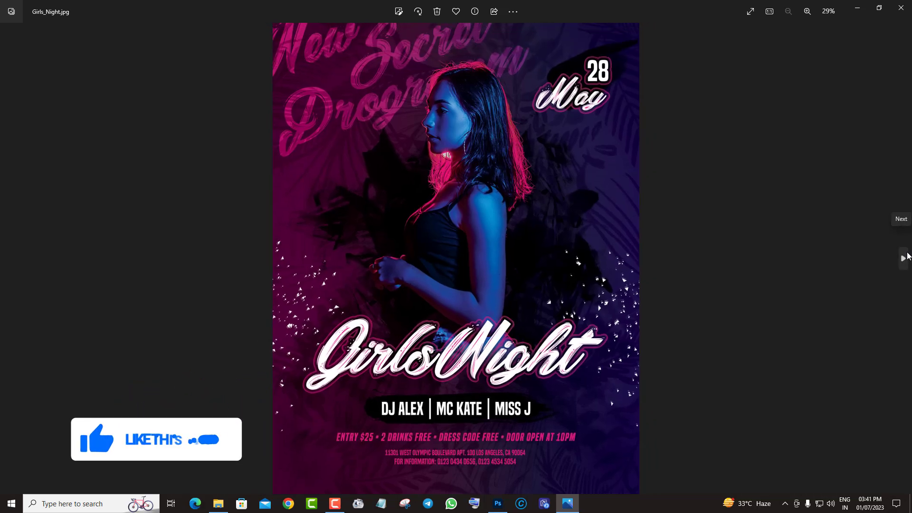
Go to the Ladies Friday Night flyer and inspect it from the title blocks down to the special guest and contact details
click(905, 257)
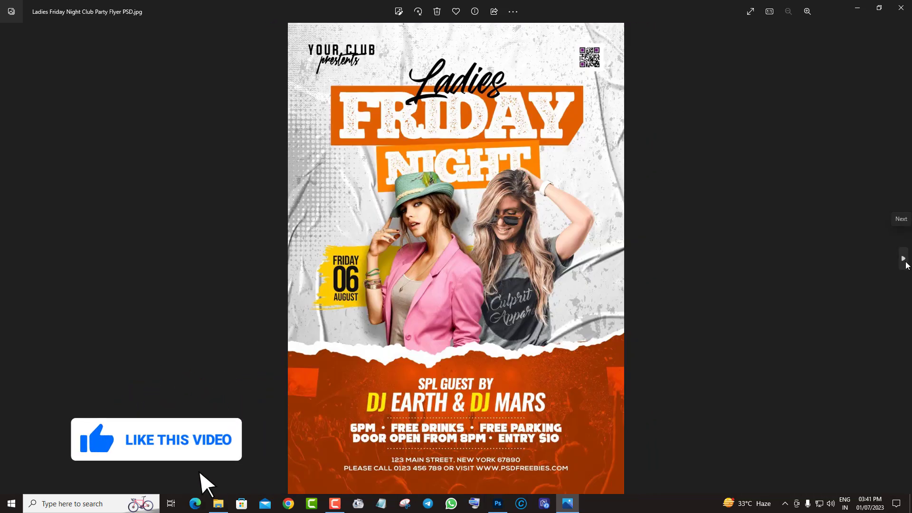
scroll(598, 283, up, 2)
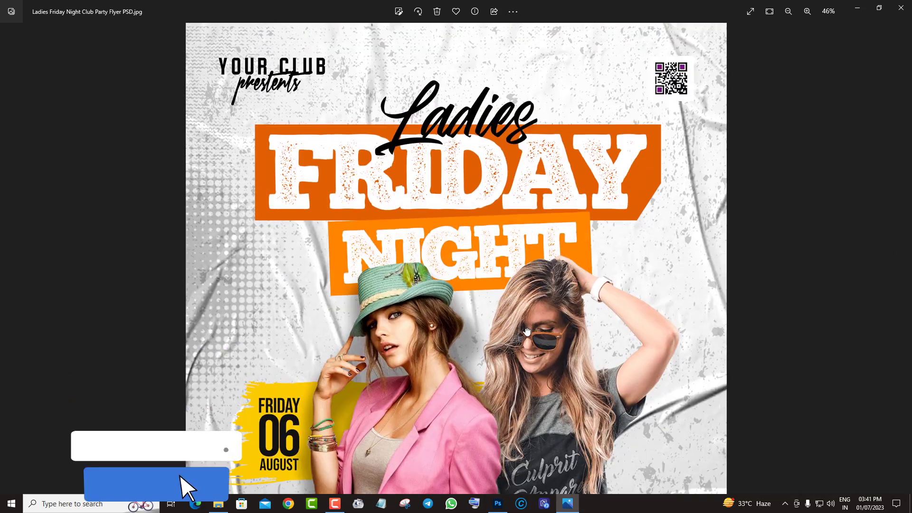
drag(528, 332, 525, 130)
drag(504, 389, 502, 304)
scroll(504, 330, down, 1)
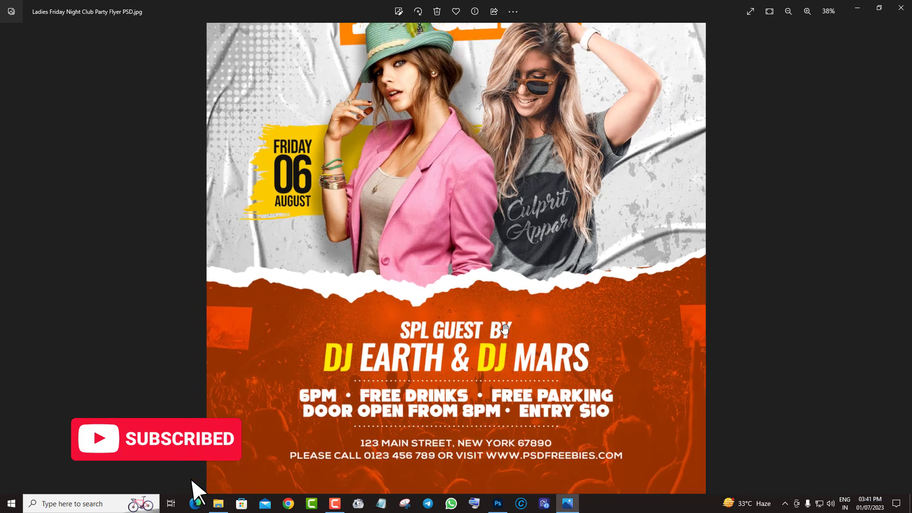
scroll(508, 352, down, 1)
Magnify the Ladies Friday Night flyer's two models and surrounding artwork, and return to the whole flyer
scroll(521, 325, up, 5)
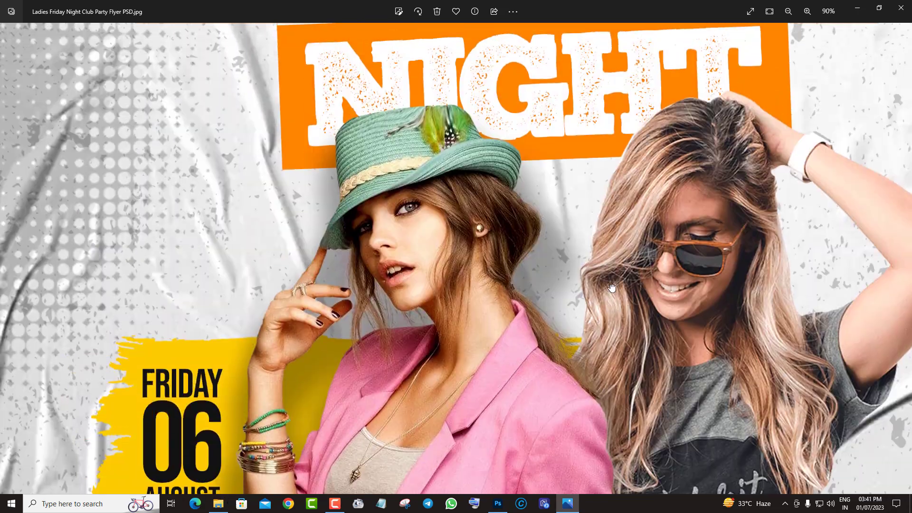
drag(612, 288, 446, 75)
drag(456, 284, 463, 52)
drag(472, 214, 513, 167)
scroll(513, 166, down, 5)
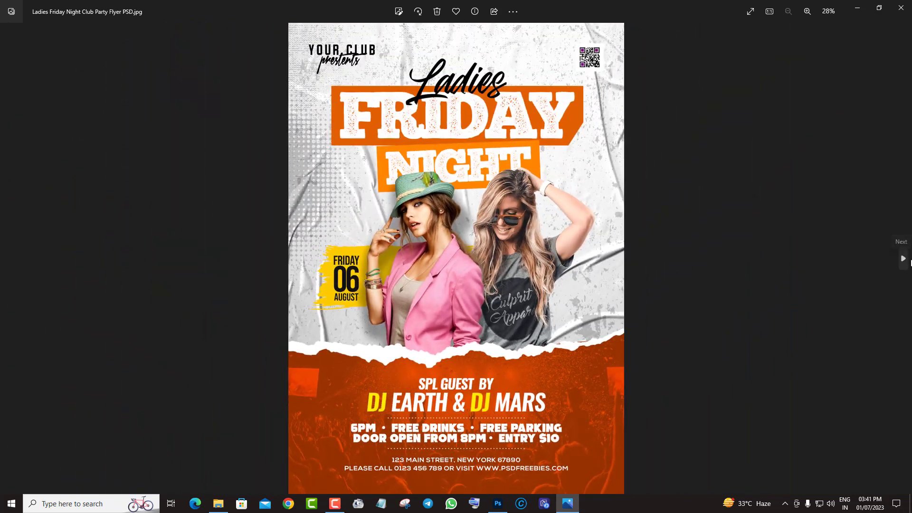
Go to the Neon Party flyer and inspect it from the model's portrait down to the NEON lettering, special guests and ticket details
click(908, 260)
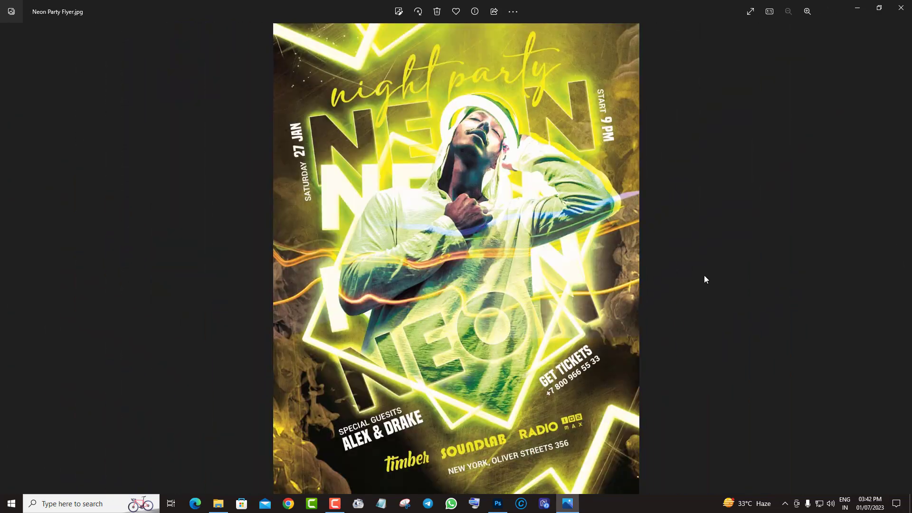
scroll(517, 280, up, 3)
scroll(541, 265, up, 5)
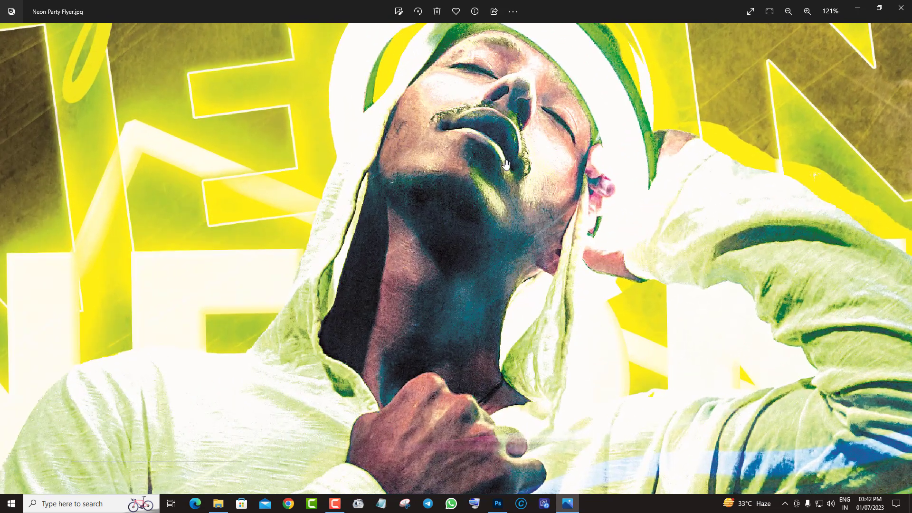
mouse_move(506, 165)
mouse_down()
mouse_move(488, 314)
mouse_move(527, 163)
mouse_move(545, 131)
mouse_up()
drag(546, 352, 537, 124)
scroll(545, 267, down, 2)
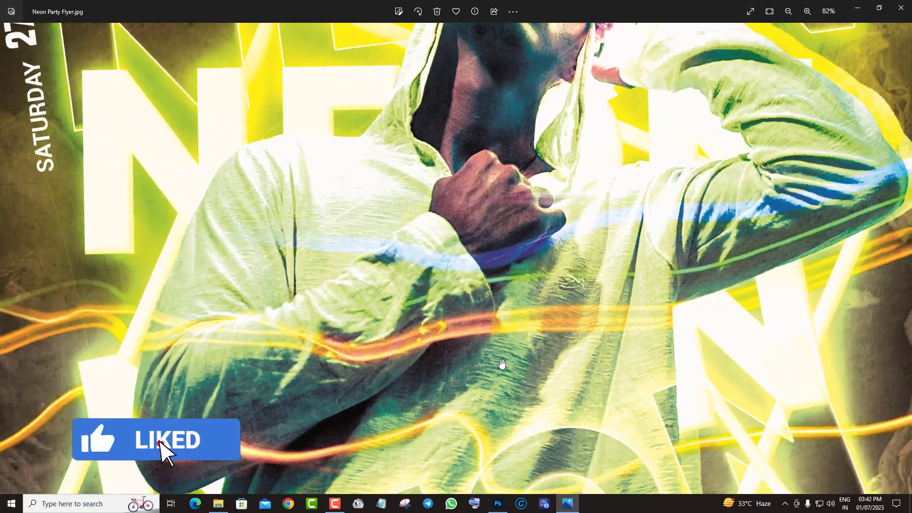
drag(626, 337, 635, 160)
scroll(572, 365, down, 2)
drag(576, 397, 584, 191)
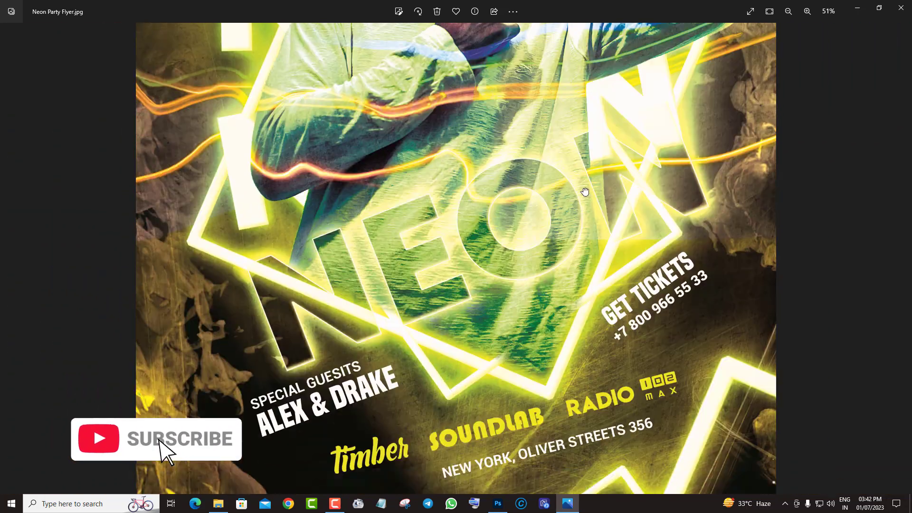
scroll(506, 378, down, 3)
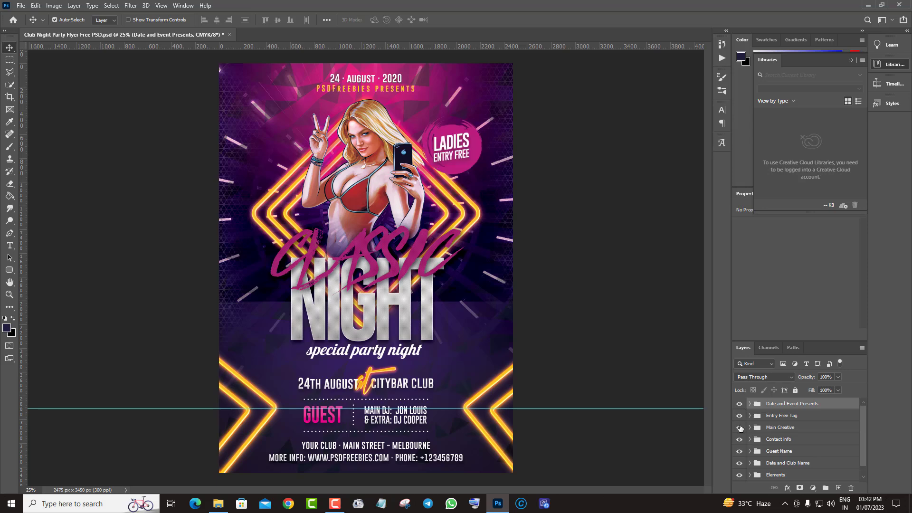
Switch to the Club Night Party flyer in Photoshop and check the Main Creative and Date and Club Name groups by toggling their visibility
click(739, 428)
click(740, 428)
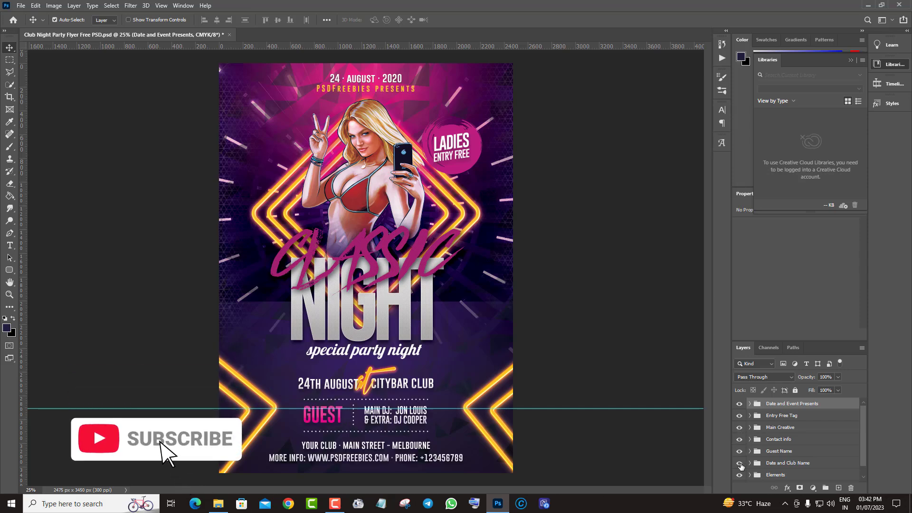
click(741, 466)
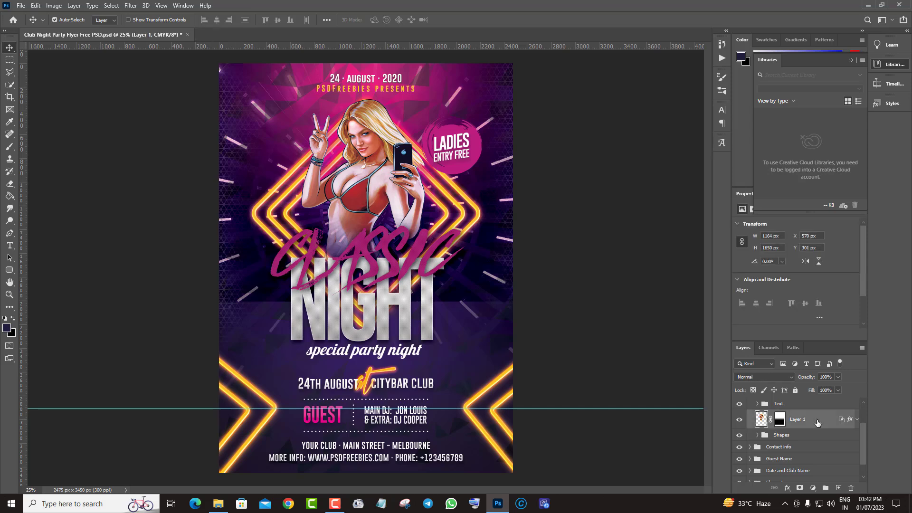
Convert the model's Layer 1 in the Main Creative group to a smart object and open its contents
right_click(817, 424)
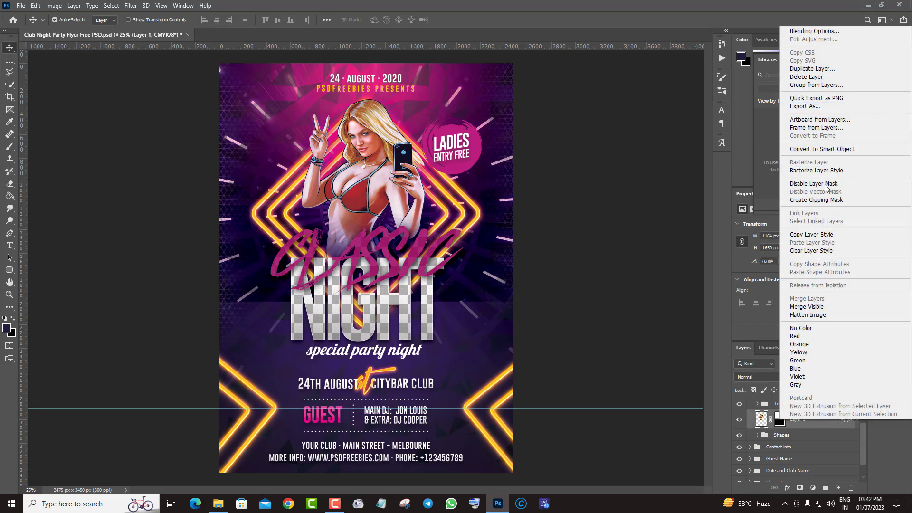
click(823, 151)
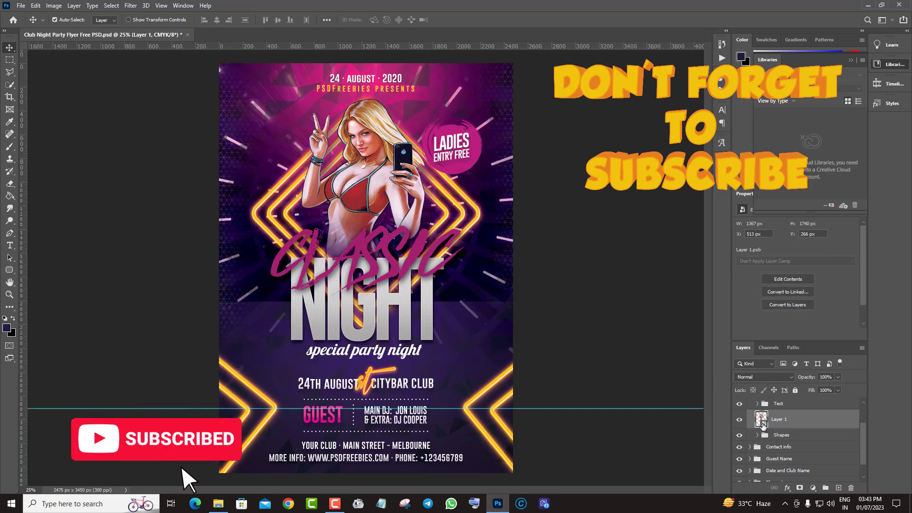
double_click(762, 423)
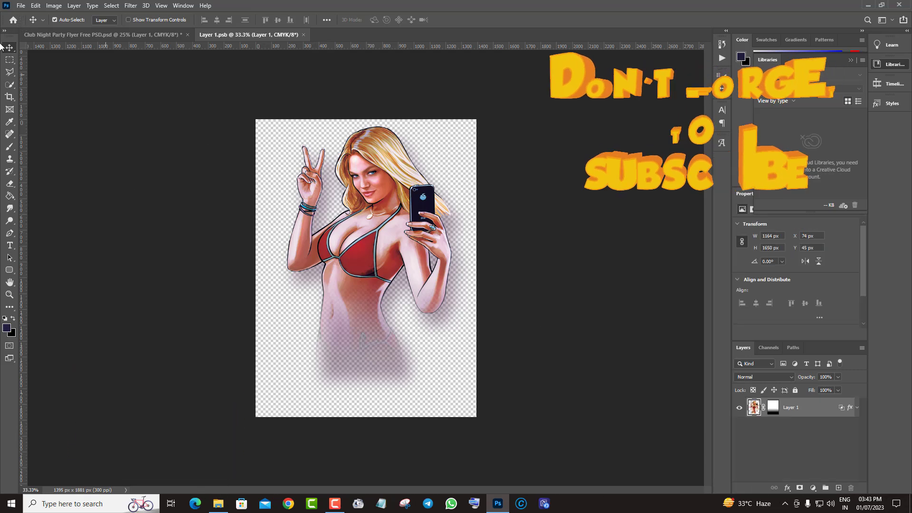
Open Untitled-1 (7).png and bring its model cutout into Layer 1.psb, placing it over the original model
click(21, 5)
click(29, 25)
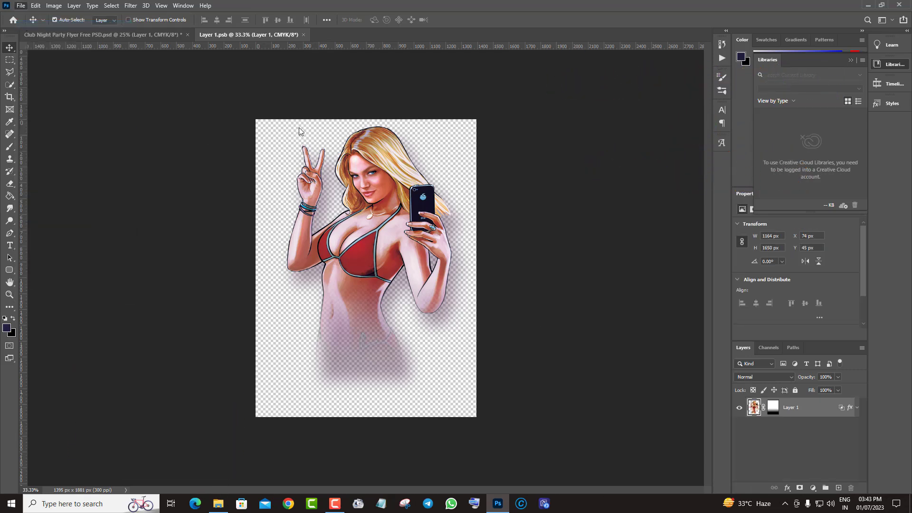
click(586, 320)
click(543, 392)
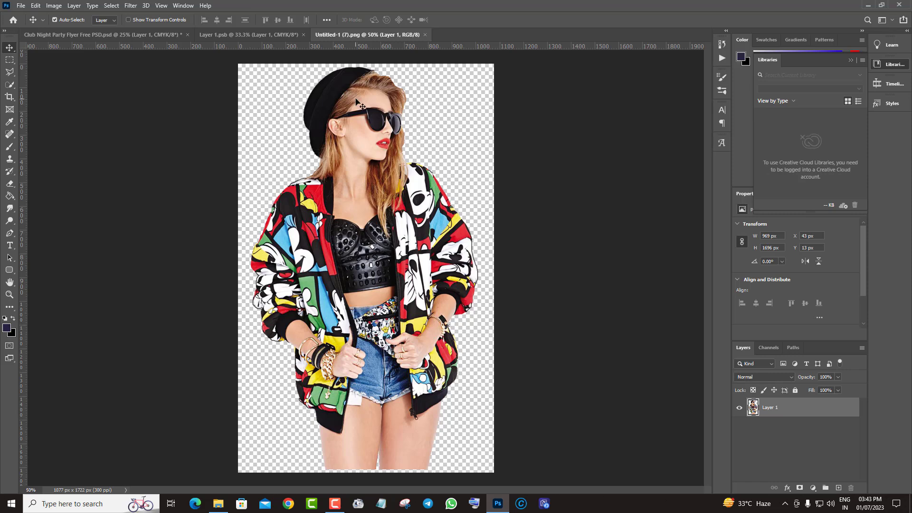
drag(359, 103, 339, 148)
drag(352, 179, 361, 271)
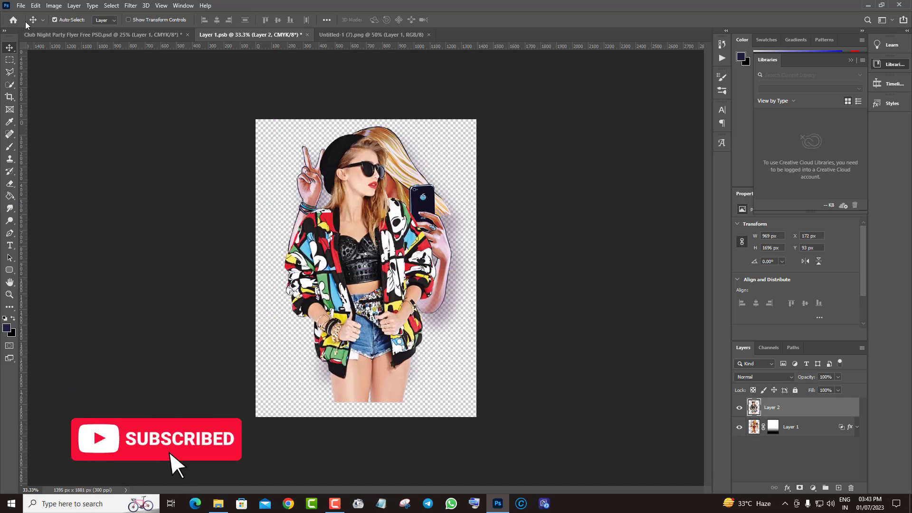
Scale the new model cutout to about 111% with Free Transform and position it to fill the canvas height
click(35, 5)
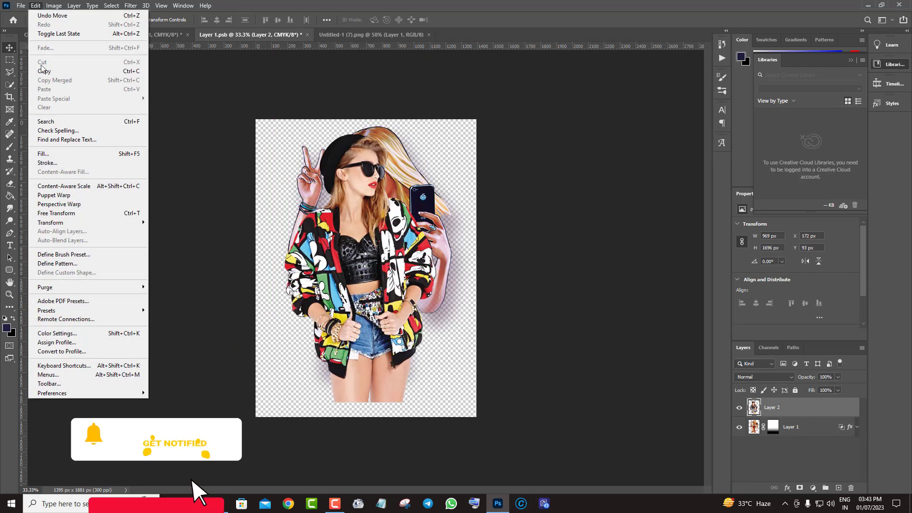
click(66, 212)
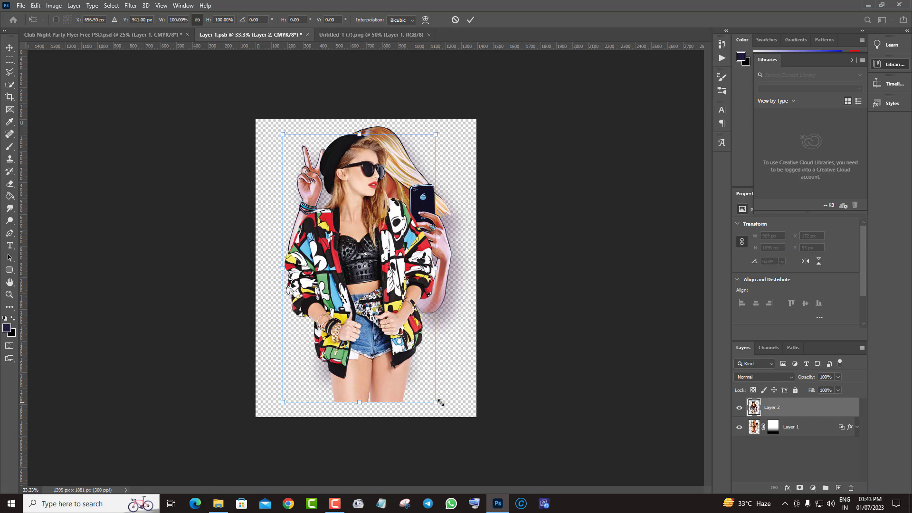
drag(440, 402, 446, 413)
drag(384, 377, 387, 363)
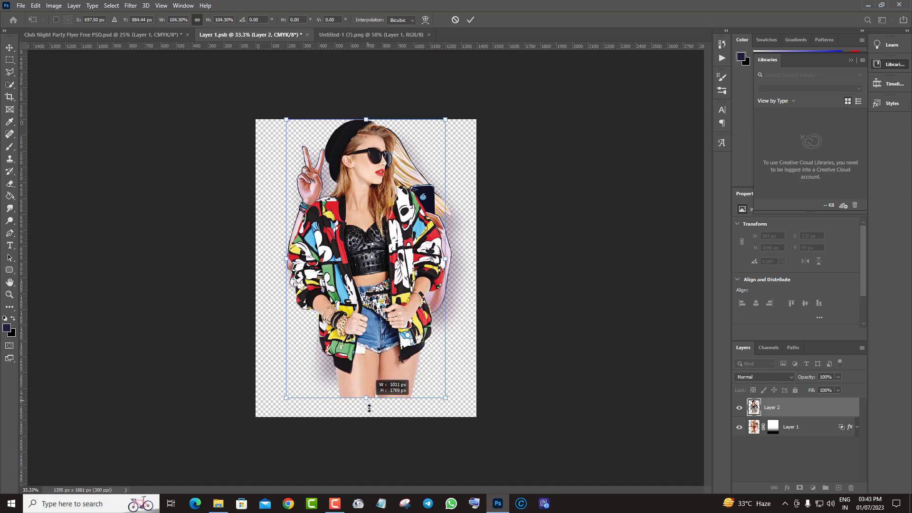
drag(369, 408, 371, 421)
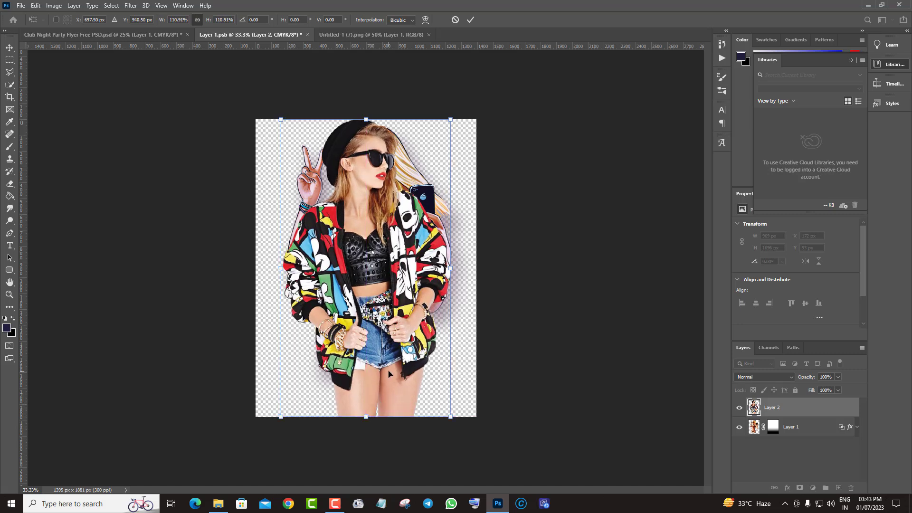
drag(389, 374, 391, 374)
click(9, 48)
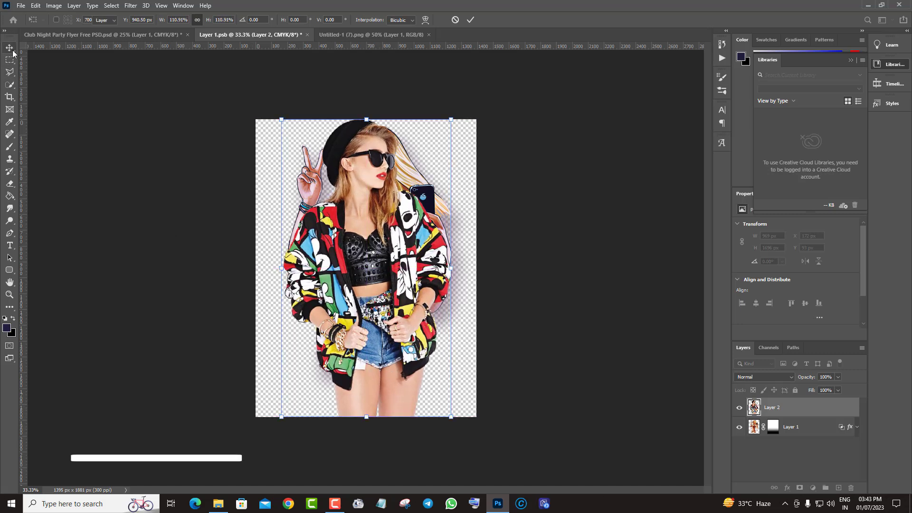
Move the fading layer mask from Layer 1 to Layer 2 and hide the original model's layer
click(773, 426)
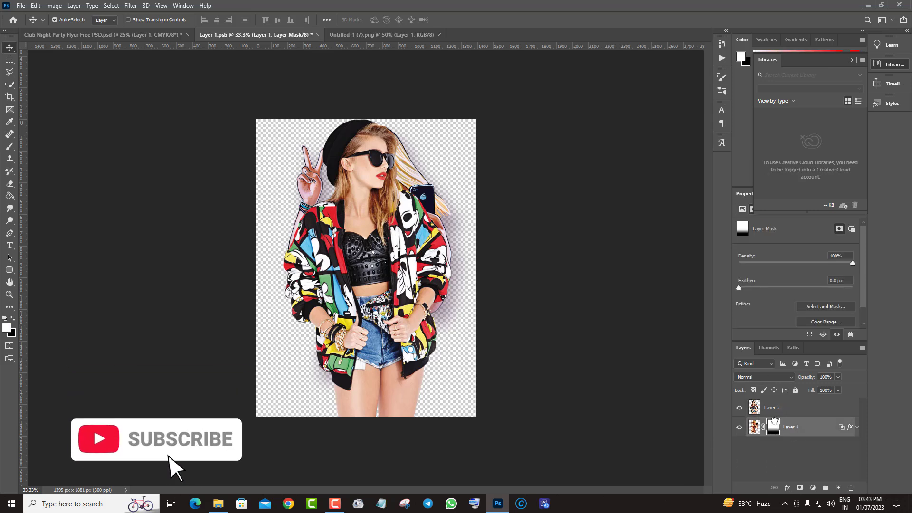
drag(774, 426, 772, 407)
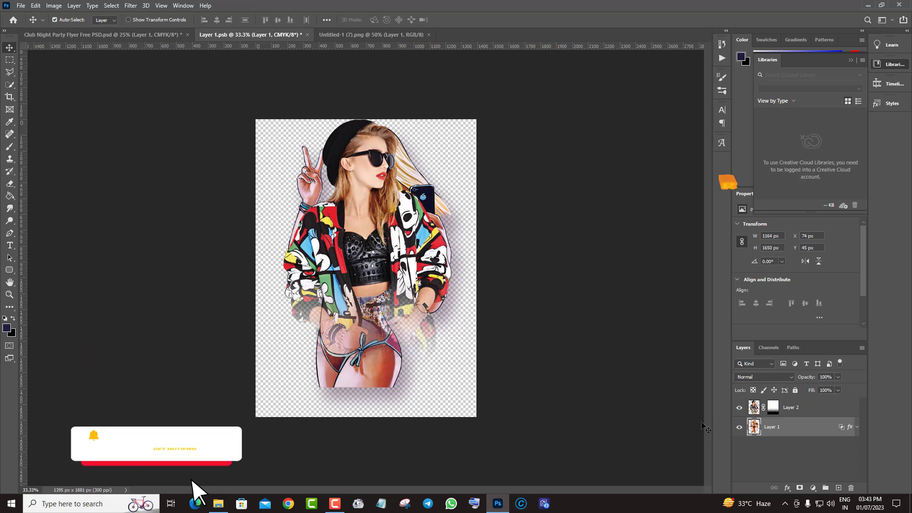
click(739, 427)
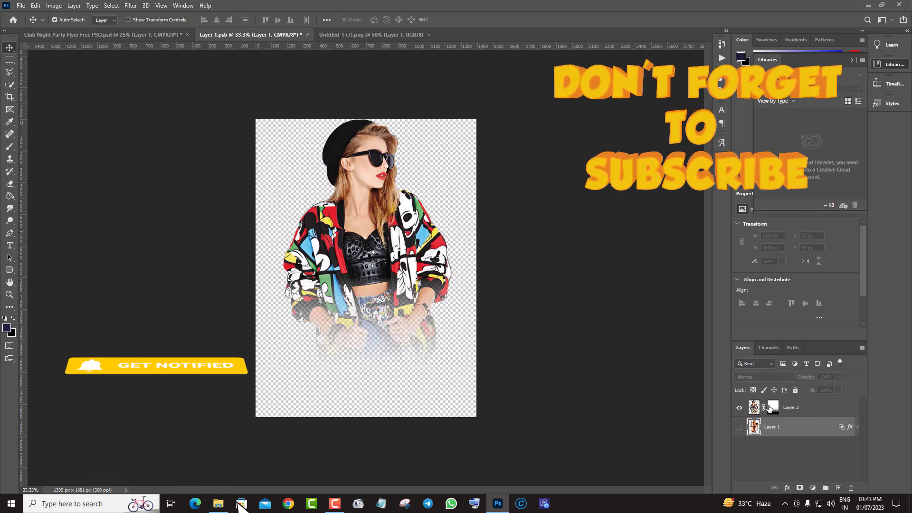
Close Untitled-1 (7).png, and close Layer 1.psb with its changes saved to update the flyer
click(428, 35)
click(308, 35)
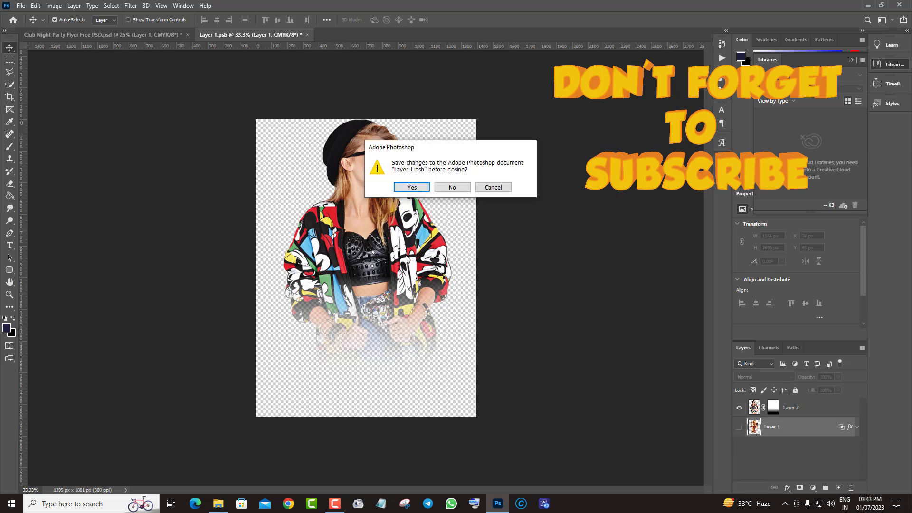
click(408, 186)
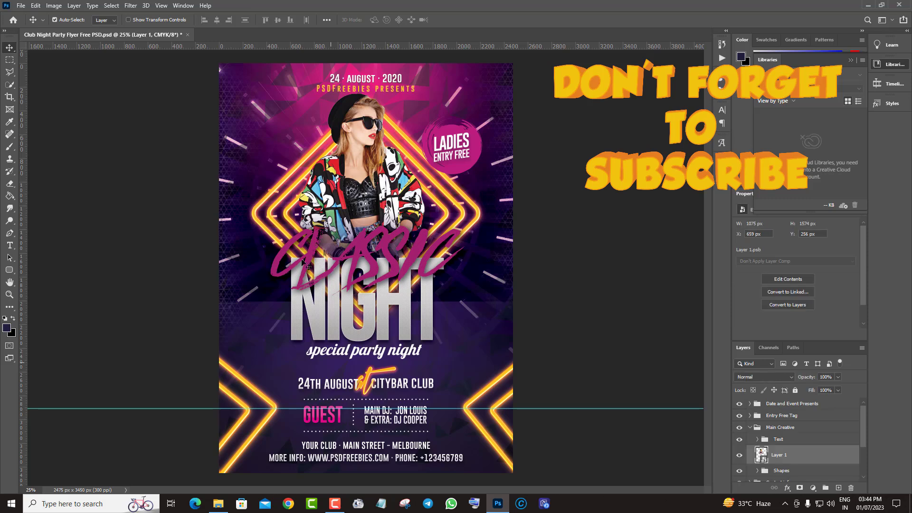
Scale the replaced model on the flyer to about 108% with Free Transform and centre it horizontally
click(36, 5)
click(51, 217)
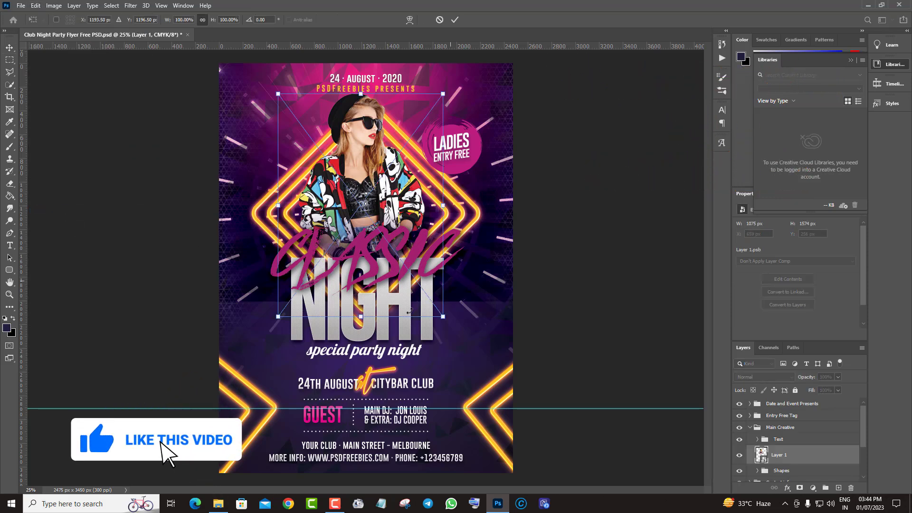
drag(361, 317, 360, 334)
drag(368, 207, 373, 208)
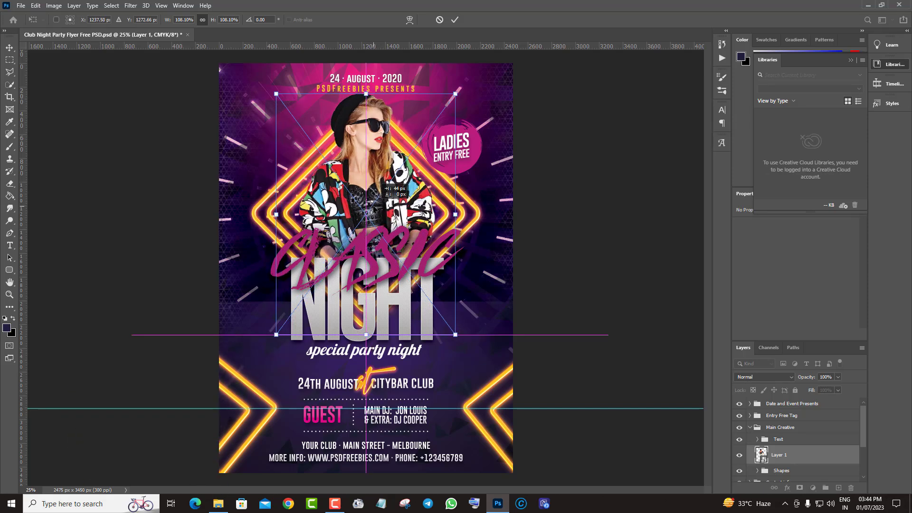
click(11, 51)
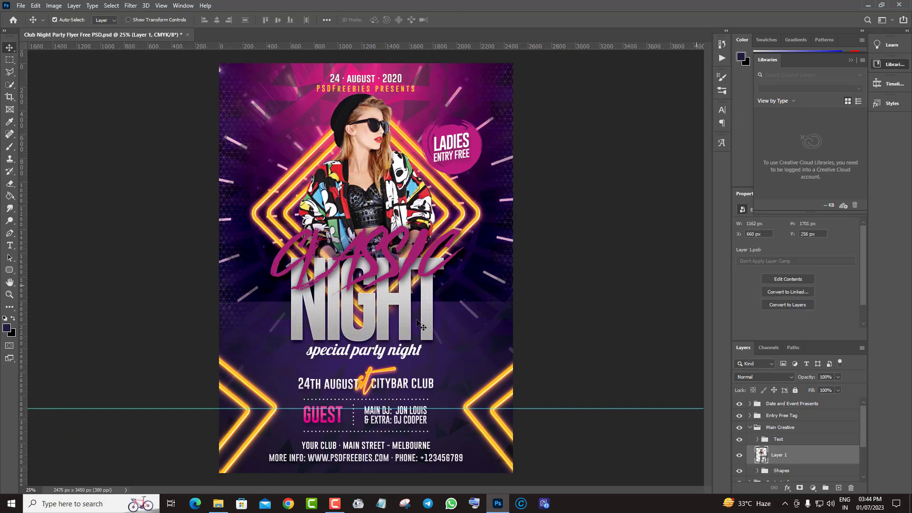
Check what the Text group inside Main Creative covers by hiding and showing it, and expand the group
scroll(778, 443, down, 4)
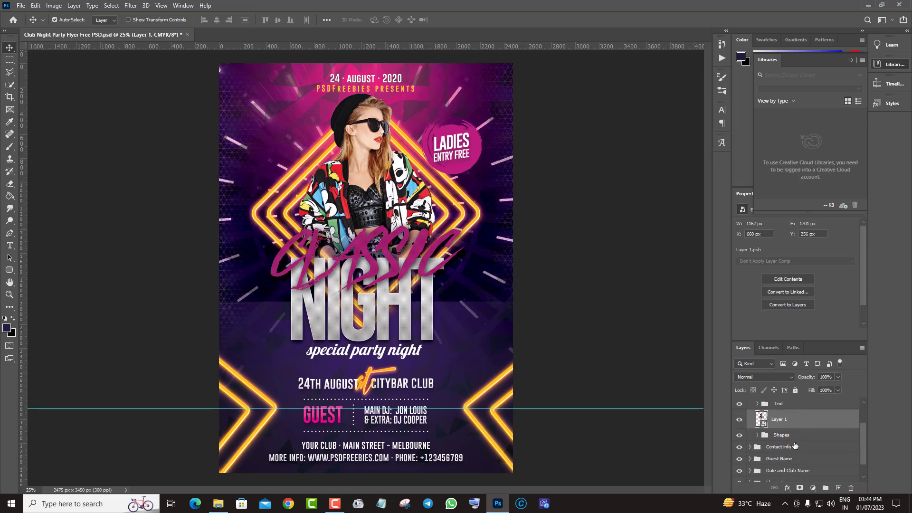
scroll(793, 445, up, 4)
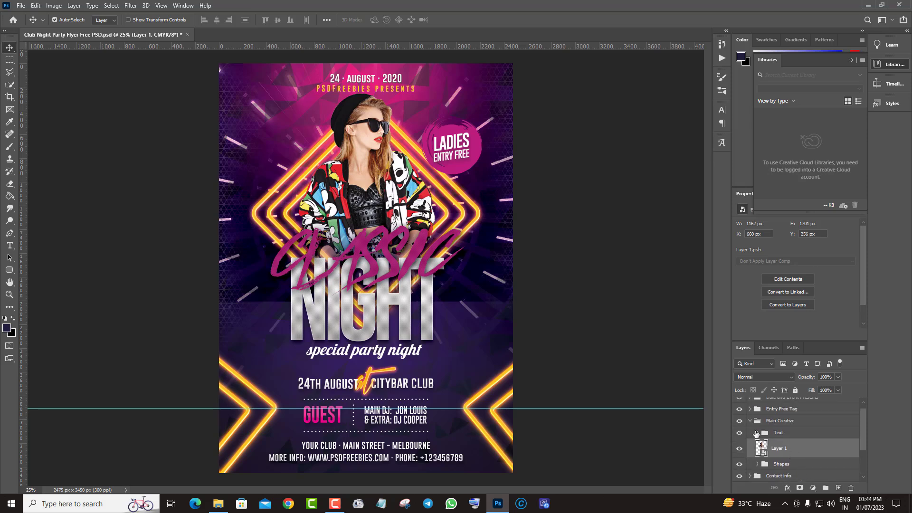
click(739, 433)
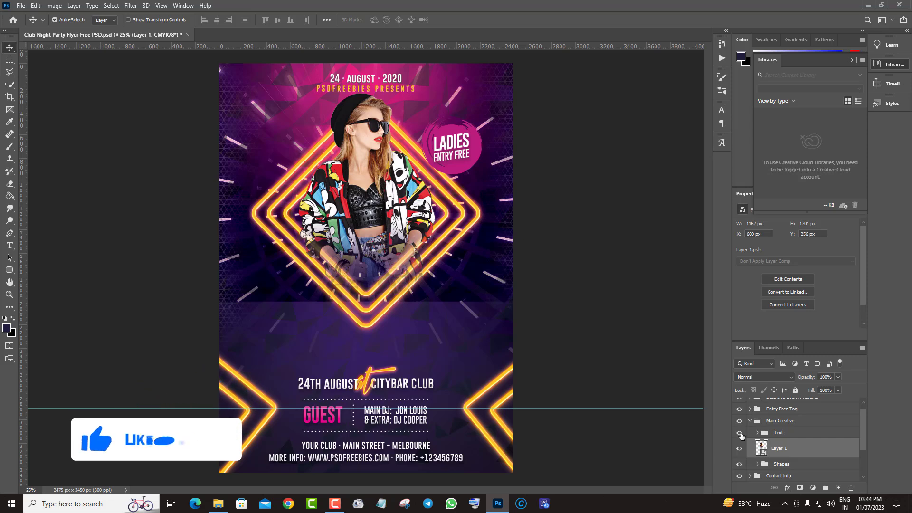
click(739, 432)
click(757, 433)
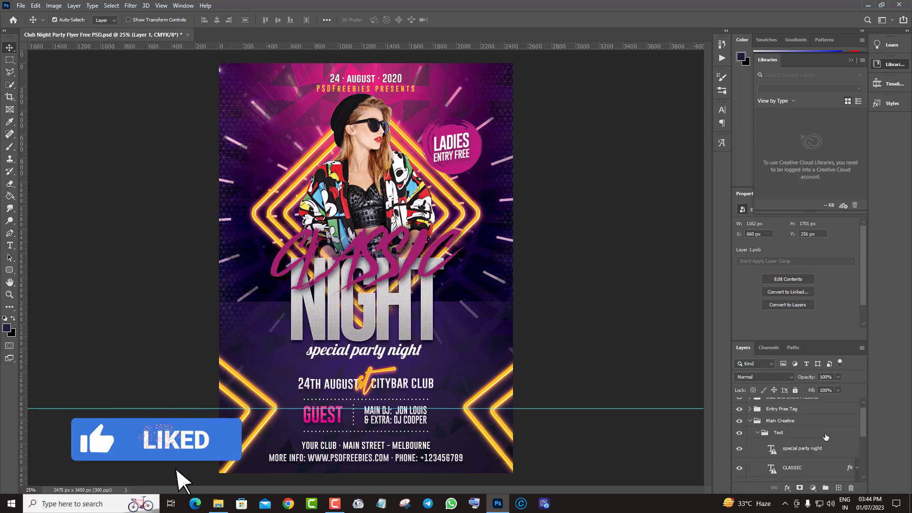
Identify the NIGHT and CLASSIC text layers by hiding and showing each one in turn
scroll(822, 451, down, 2)
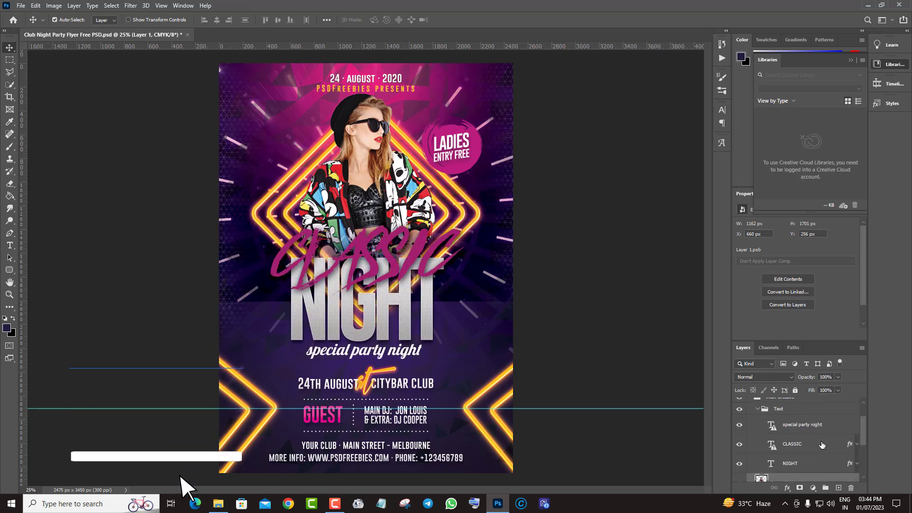
click(739, 463)
click(739, 464)
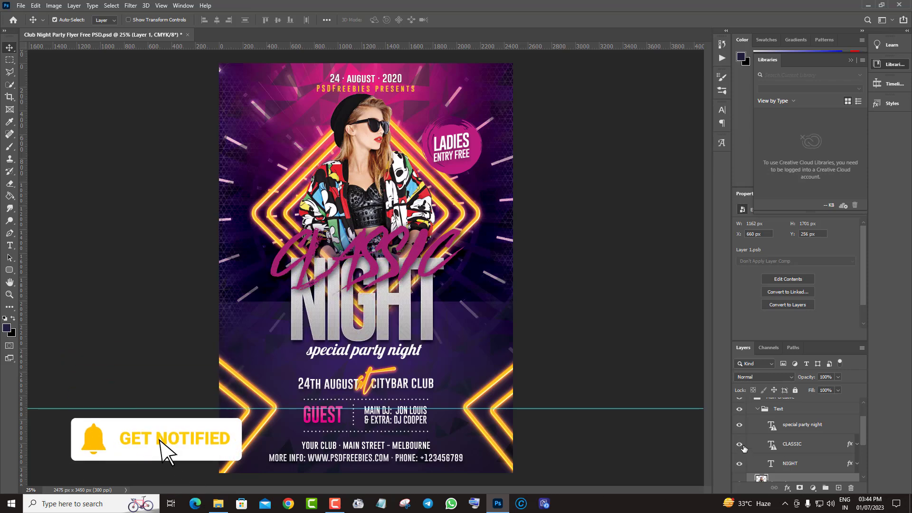
click(740, 446)
click(740, 446)
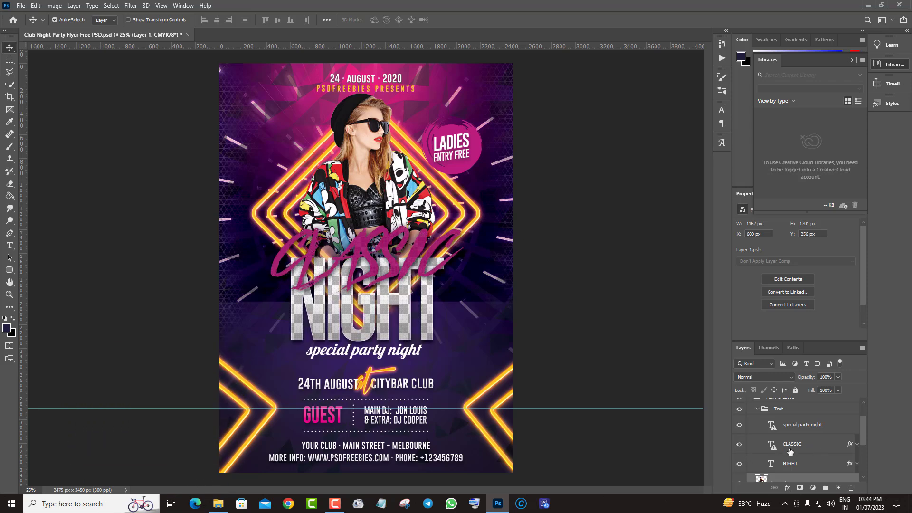
Recolour the CLASSIC text light blue (65c5eb) sampled from the flyer artwork, and pick a brighter blue as the foreground colour
click(812, 446)
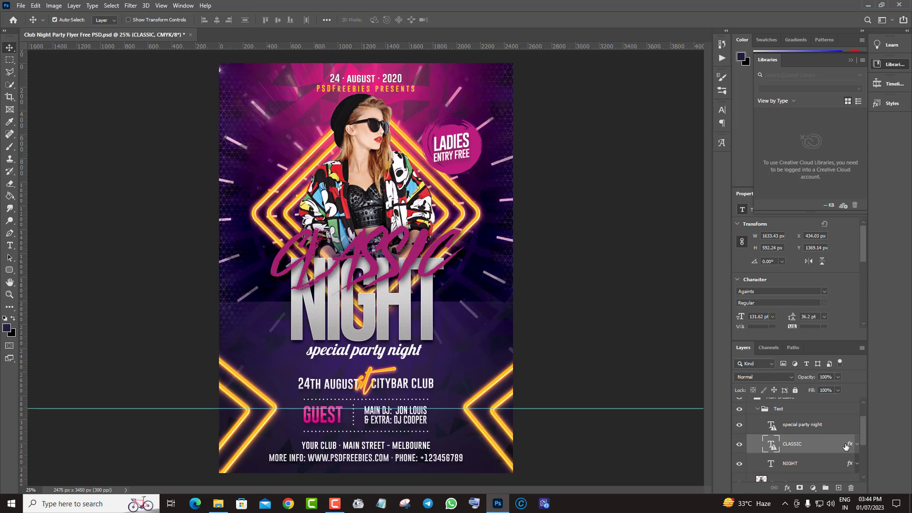
double_click(772, 445)
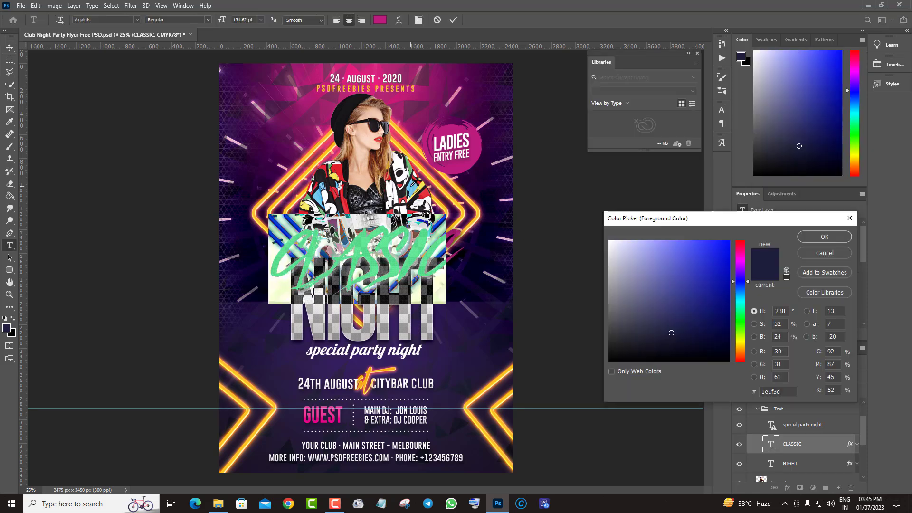
click(412, 187)
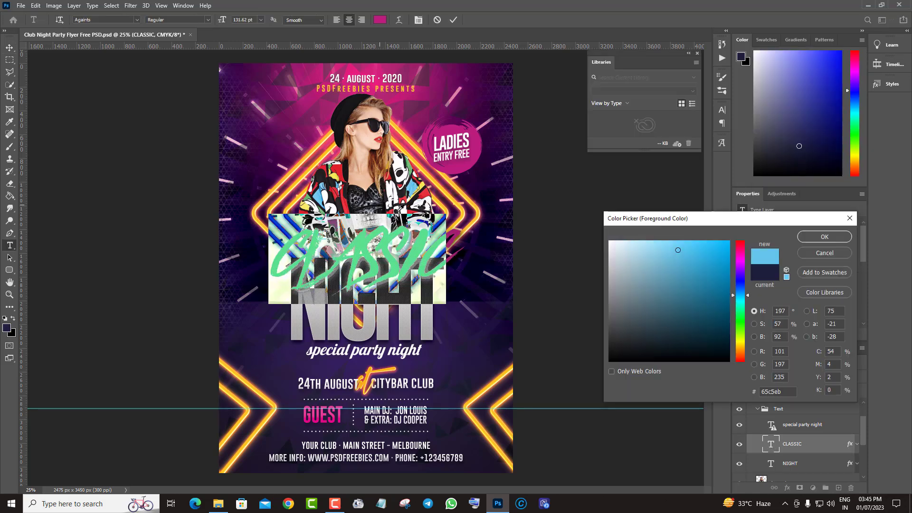
click(825, 237)
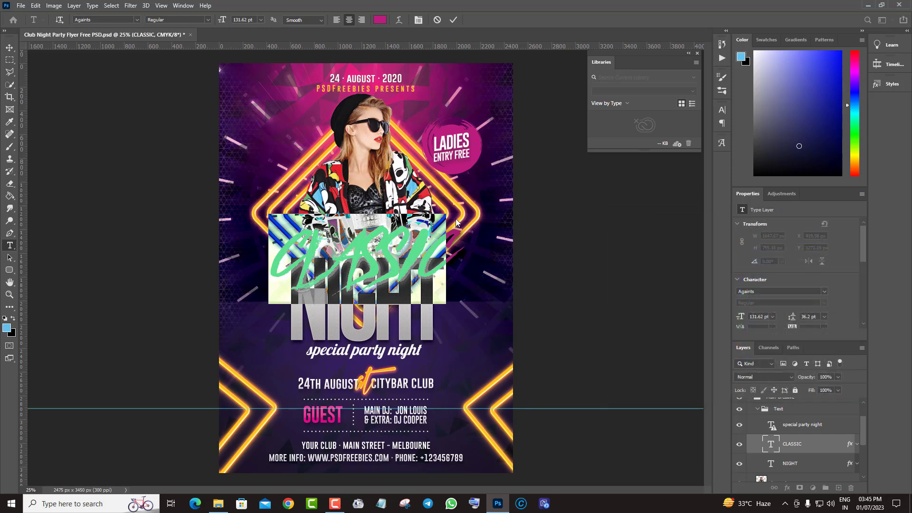
click(11, 48)
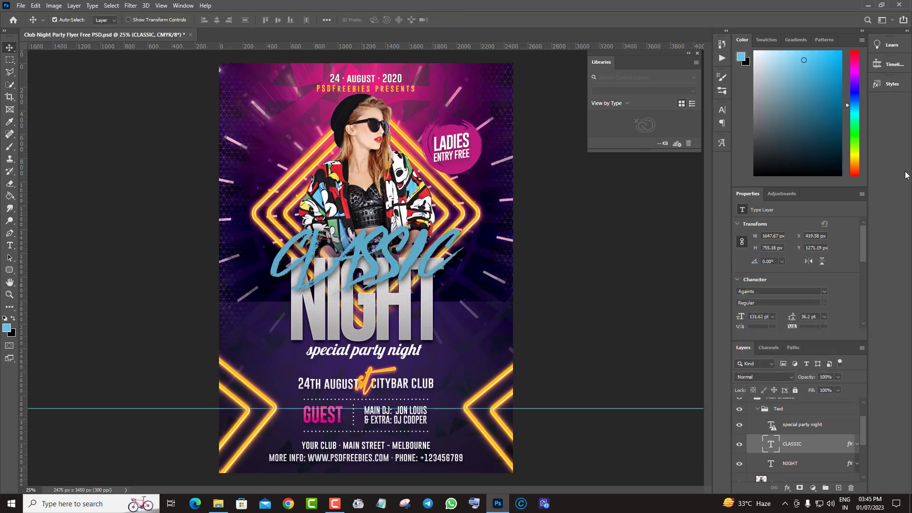
click(837, 55)
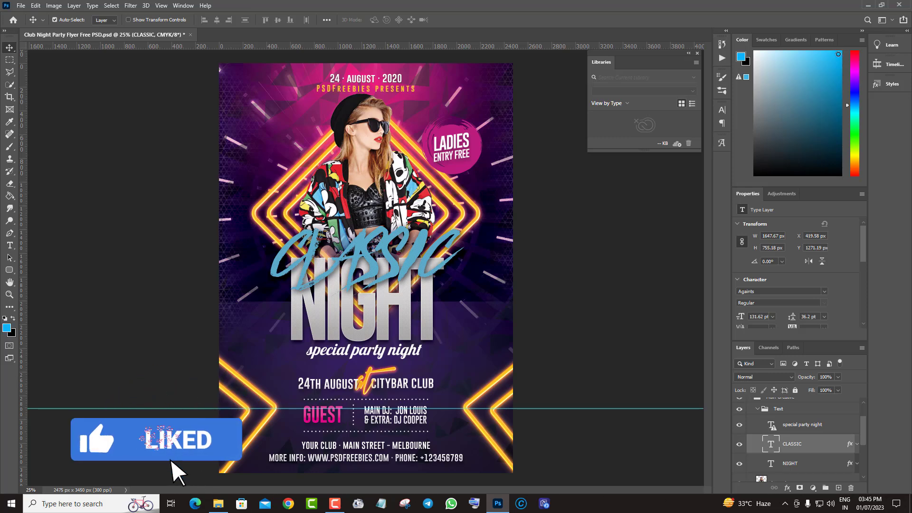
click(633, 362)
Apply the Red_02 preset from the Reds group to the Gradient Overlay of the NIGHT text layer
scroll(834, 450, down, 1)
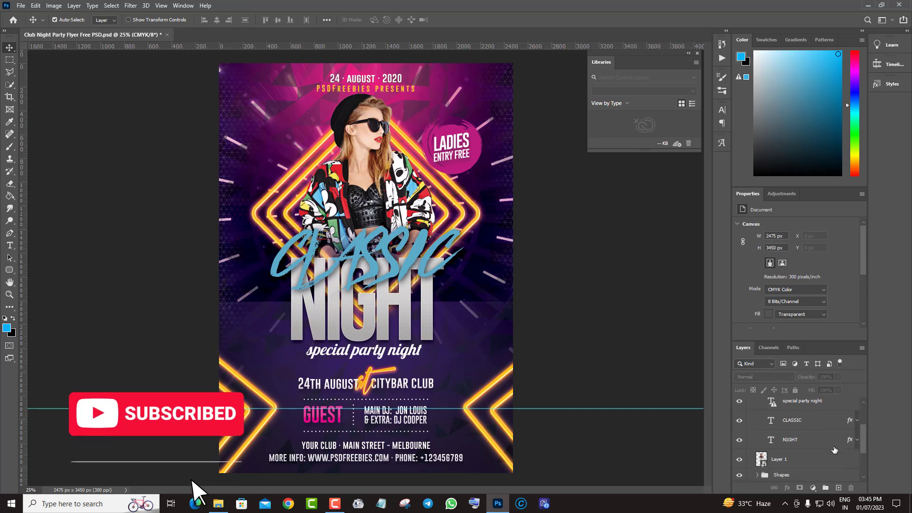
click(740, 440)
click(739, 440)
click(797, 441)
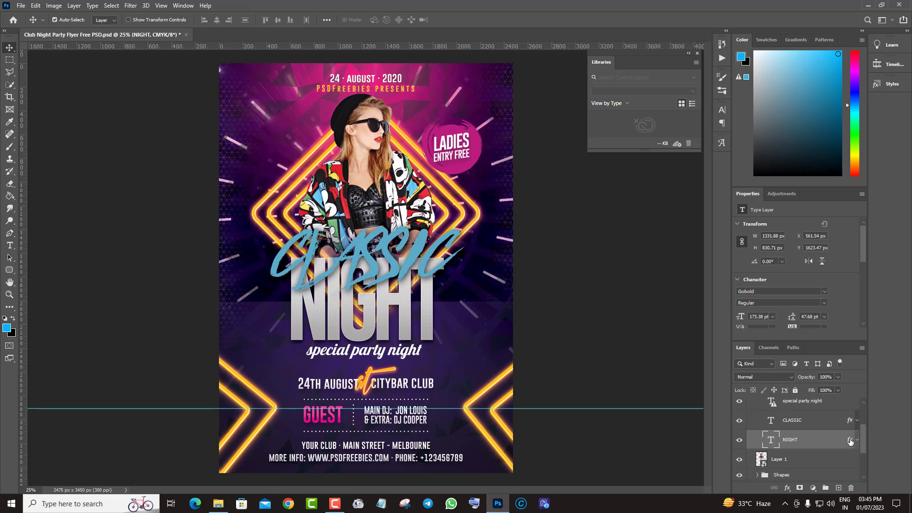
double_click(850, 441)
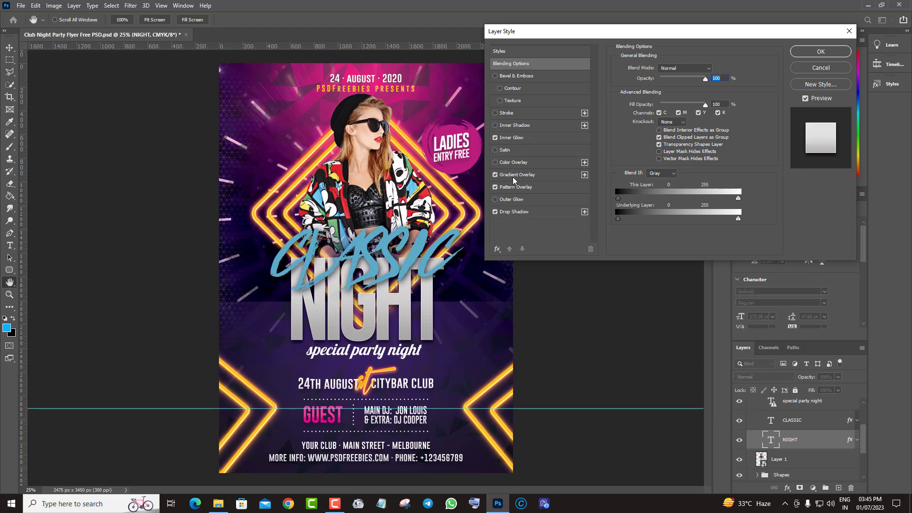
click(515, 175)
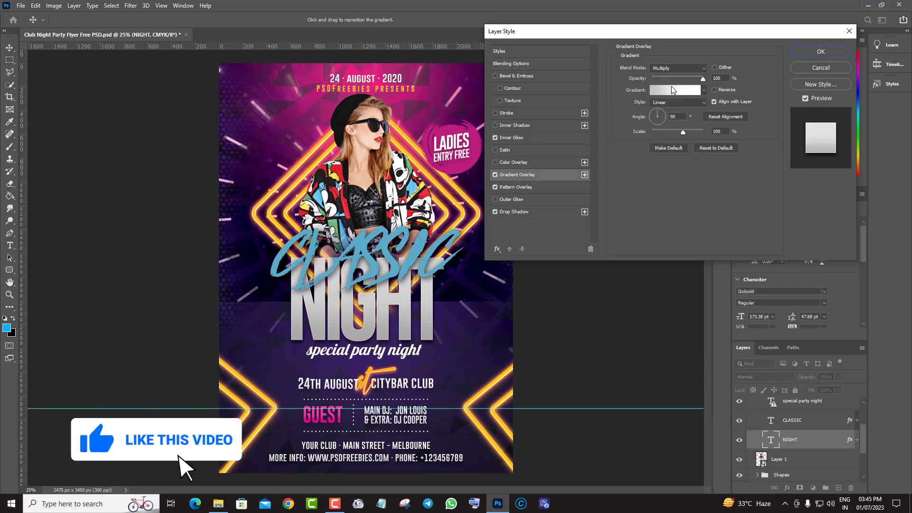
click(673, 90)
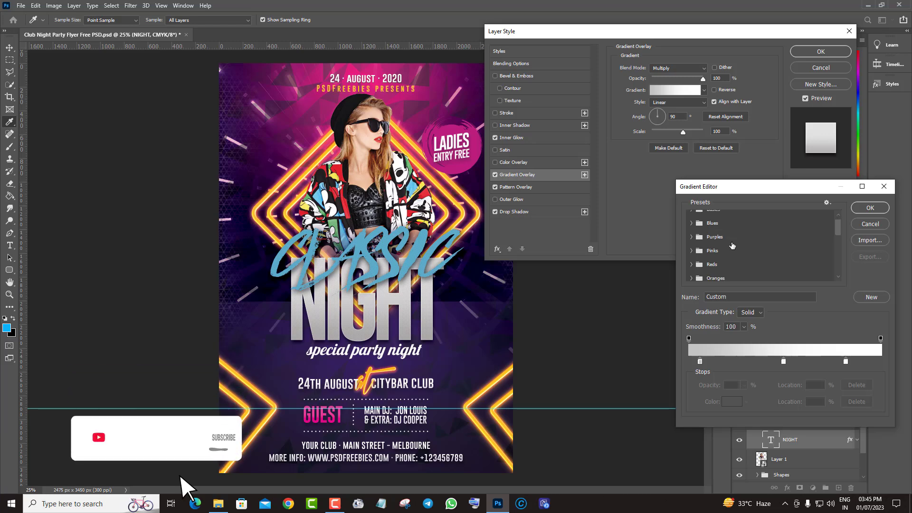
click(692, 265)
scroll(713, 251, down, 2)
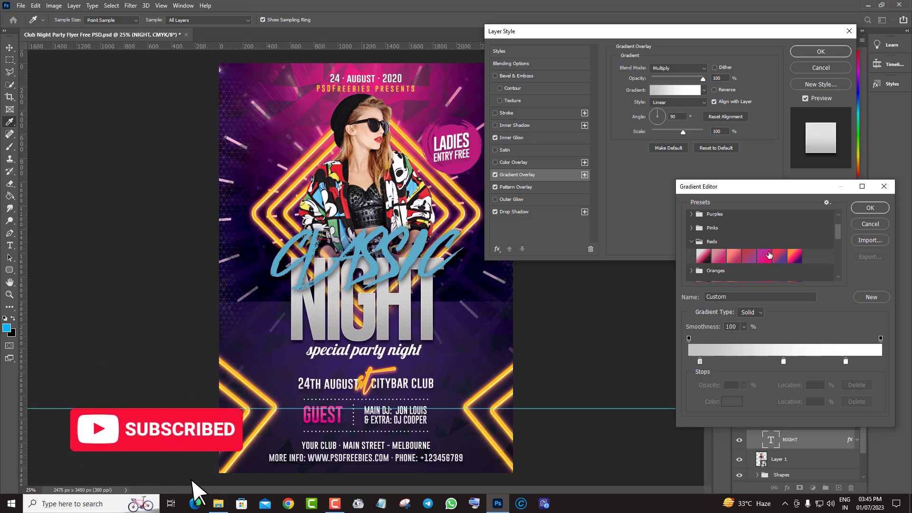
click(718, 241)
Set the start colour stop of the NIGHT gradient to red e5303f, sampled from the model's jacket
click(689, 361)
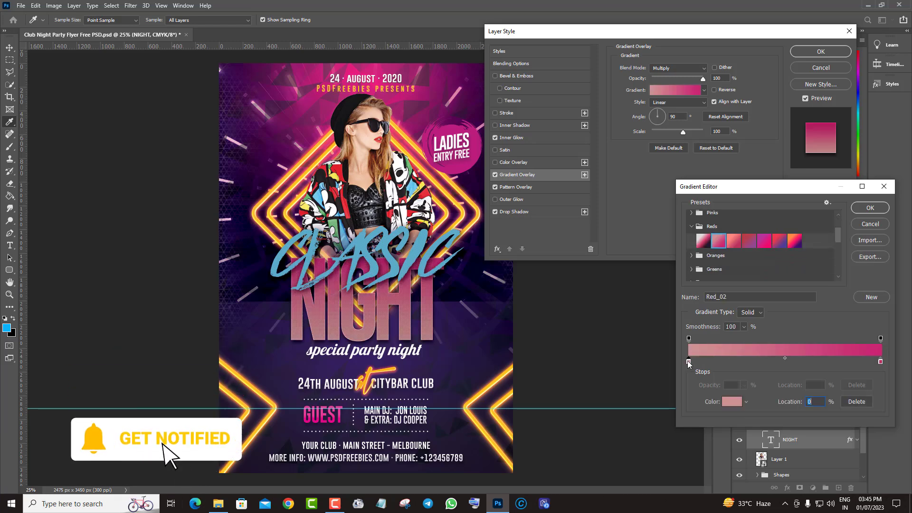
click(727, 402)
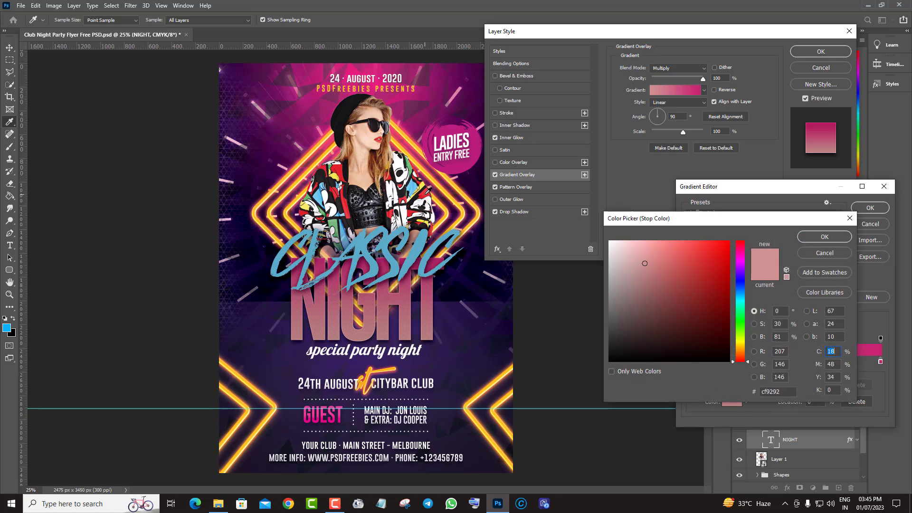
click(423, 192)
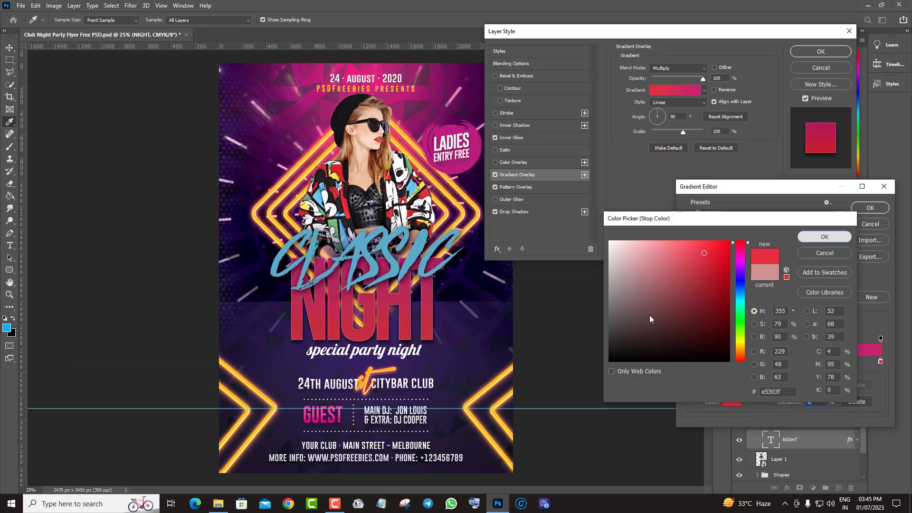
key(Return)
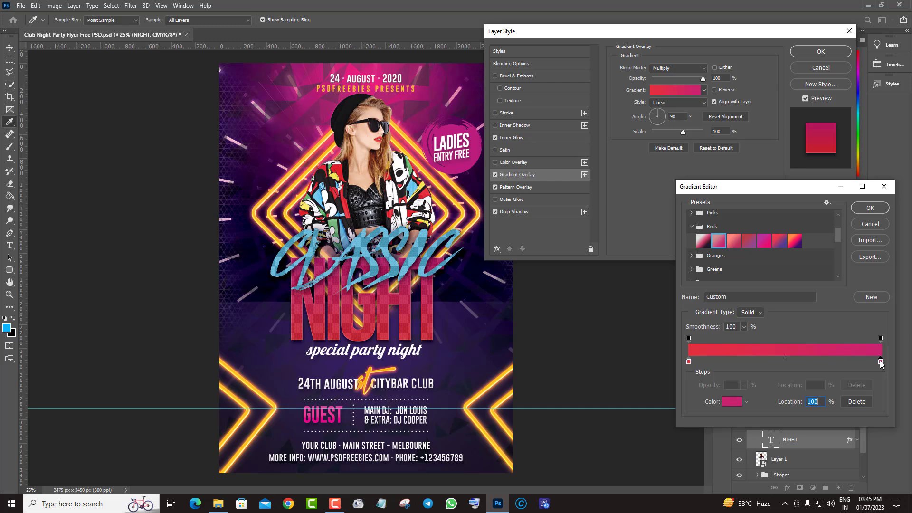
Set the end colour stop of the NIGHT gradient to yellow f1e649, sampled from the jacket, and apply the layer style
click(731, 403)
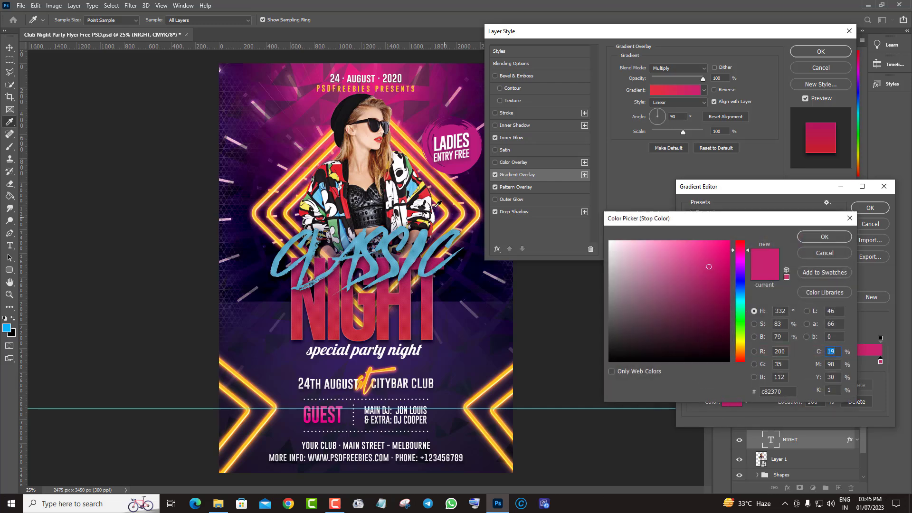
click(421, 186)
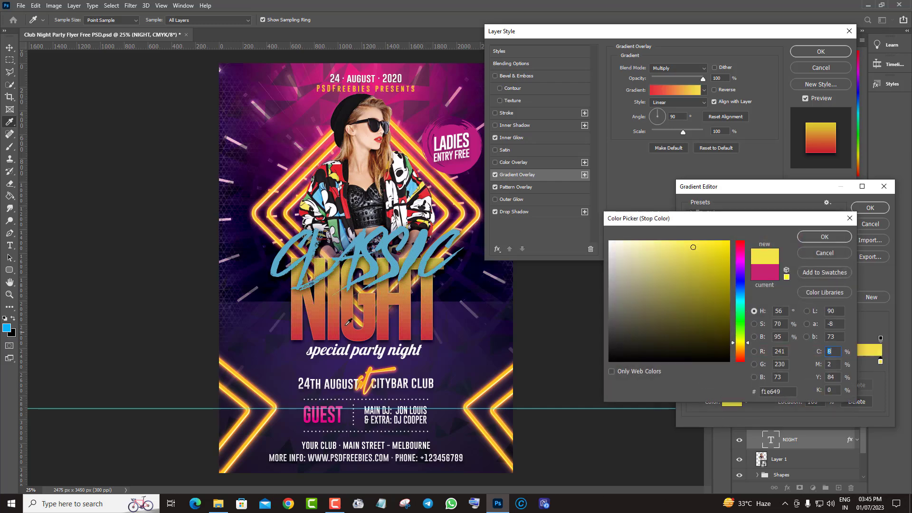
click(841, 234)
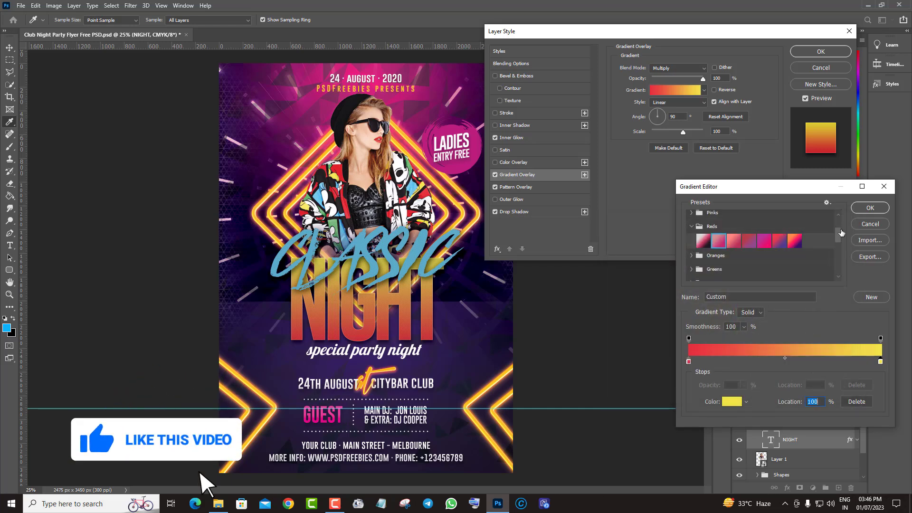
click(869, 208)
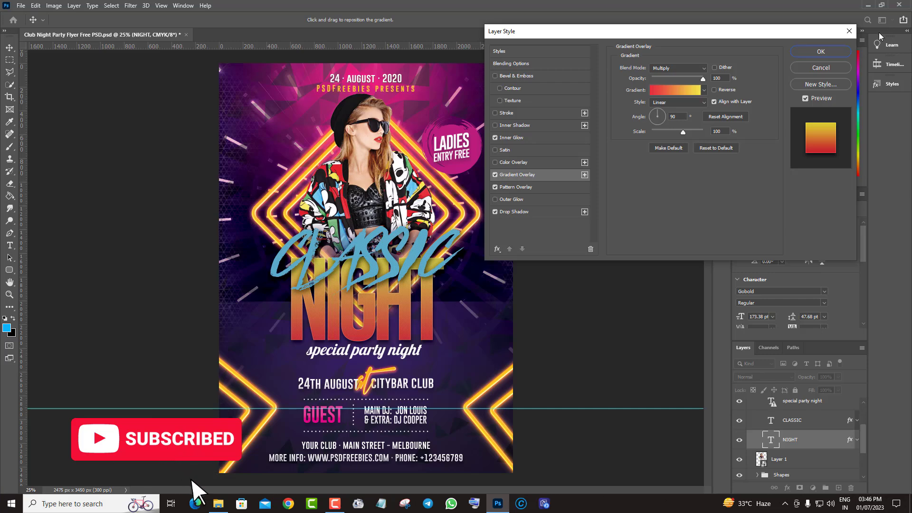
click(821, 51)
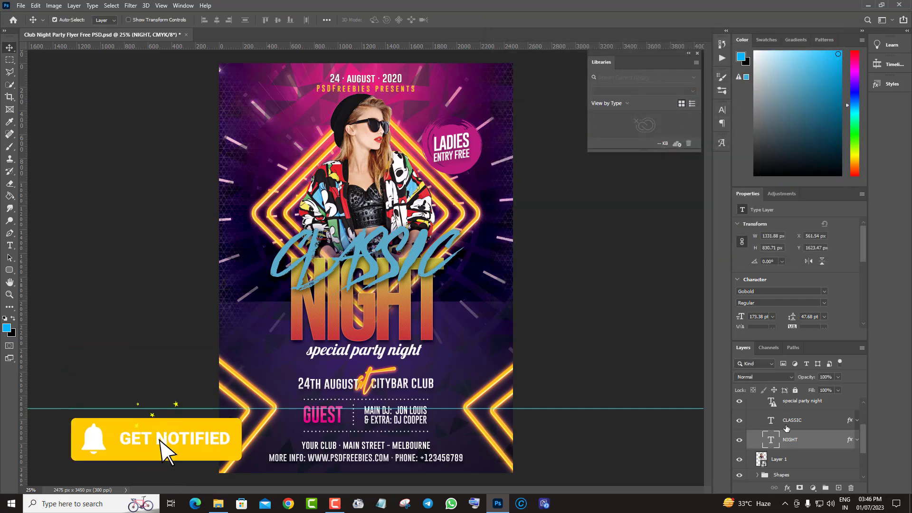
Expand the Background group, check the radial lights layer by hiding and showing it, and hide the lower top light layer
scroll(816, 450, down, 3)
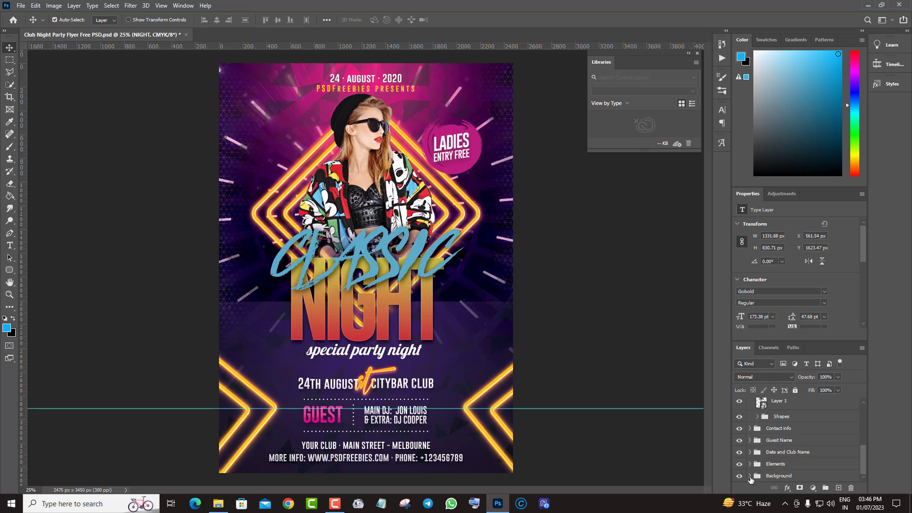
scroll(817, 469, down, 3)
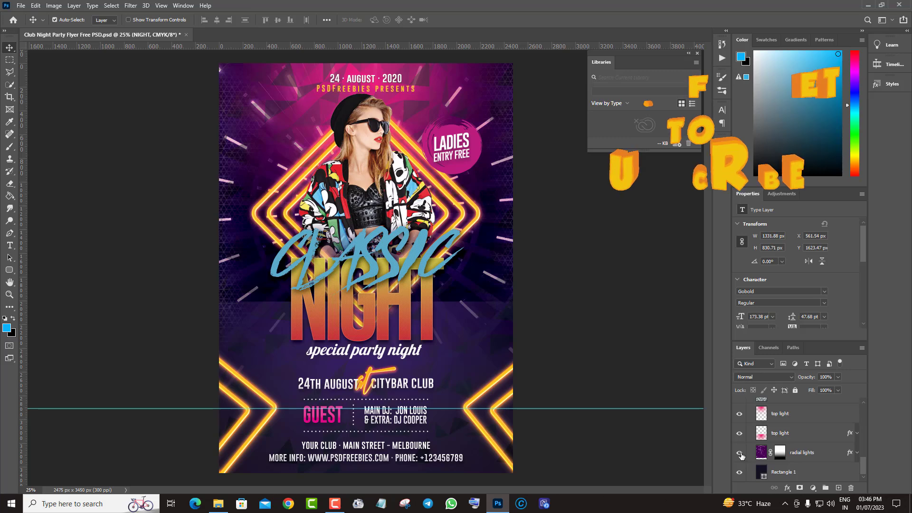
click(740, 453)
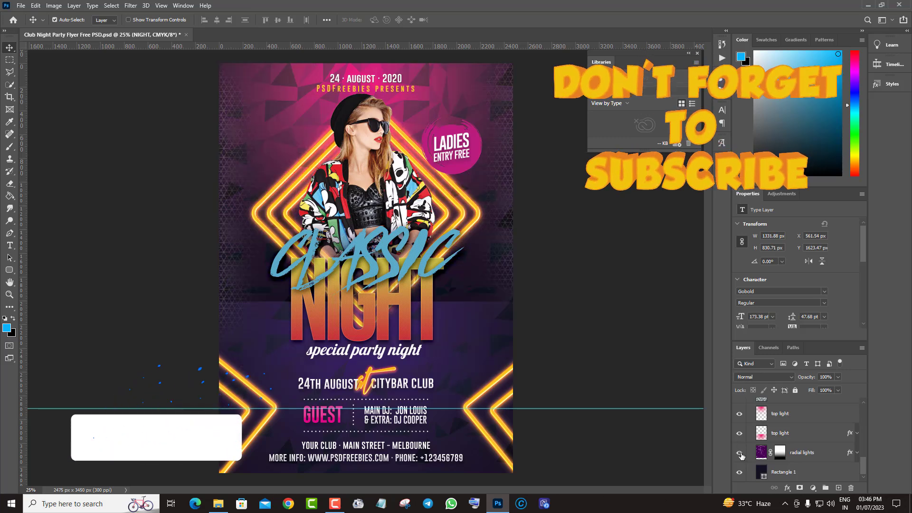
click(738, 452)
click(739, 434)
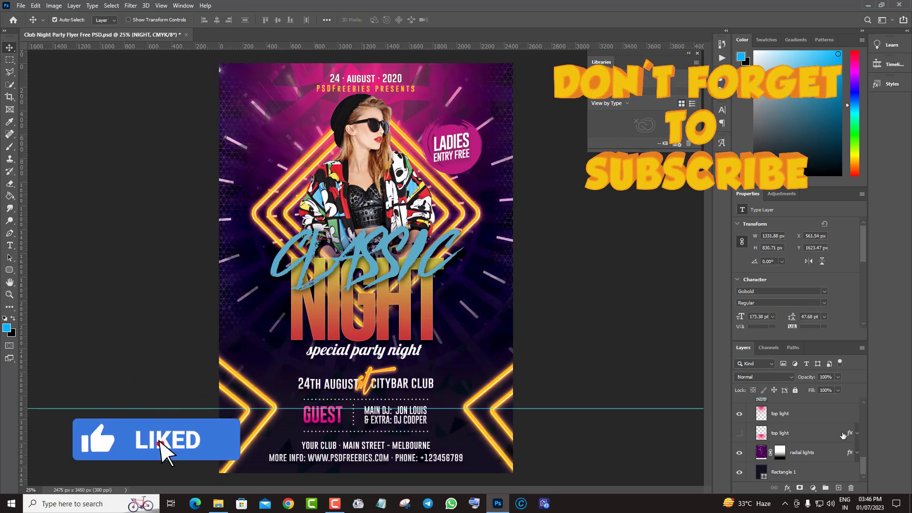
Try bright fill colours from magenta f80ad9 to red f81b0a on the background's Rectangle 1 shape
click(763, 480)
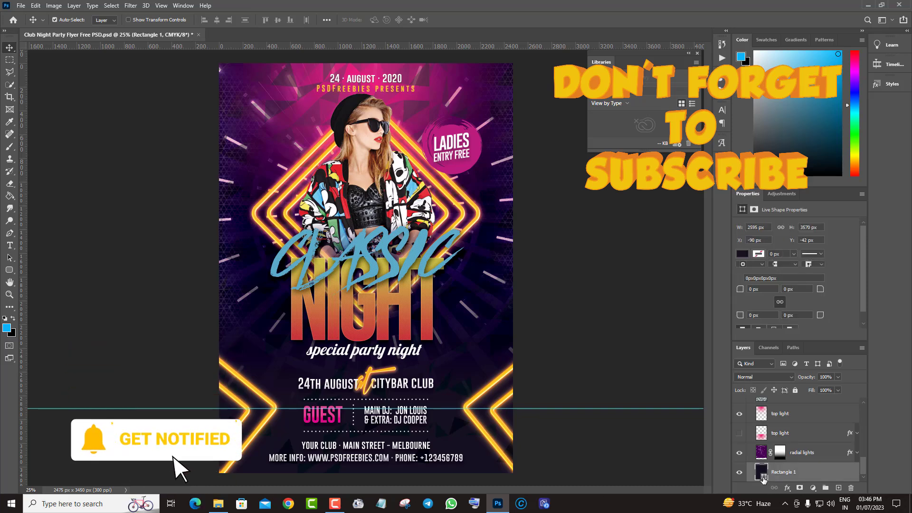
double_click(761, 473)
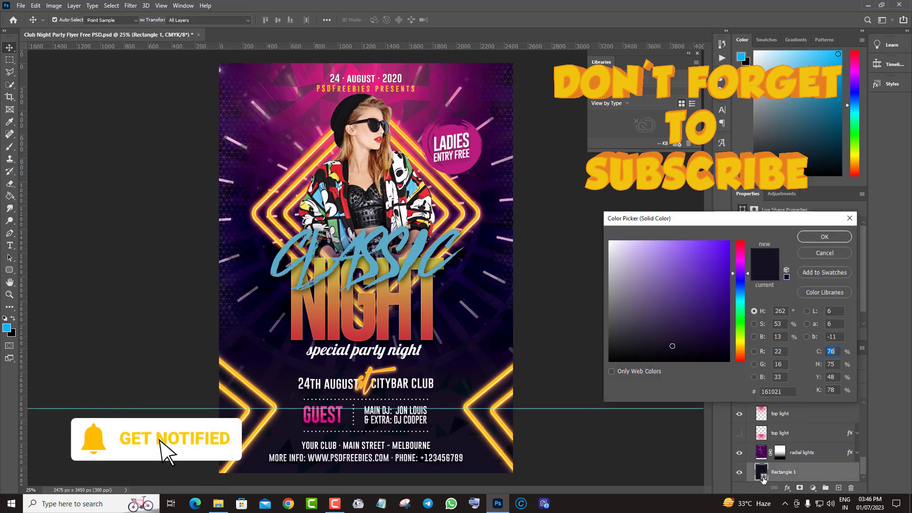
click(741, 257)
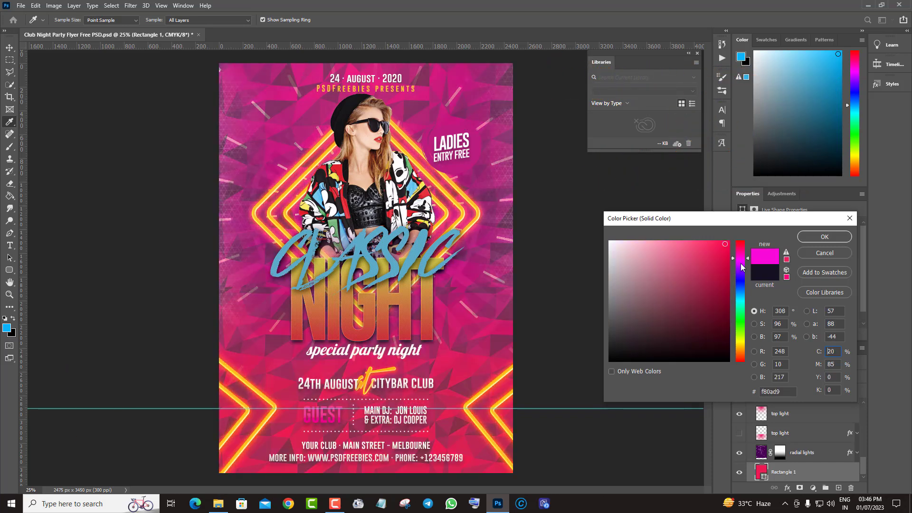
drag(741, 266, 739, 361)
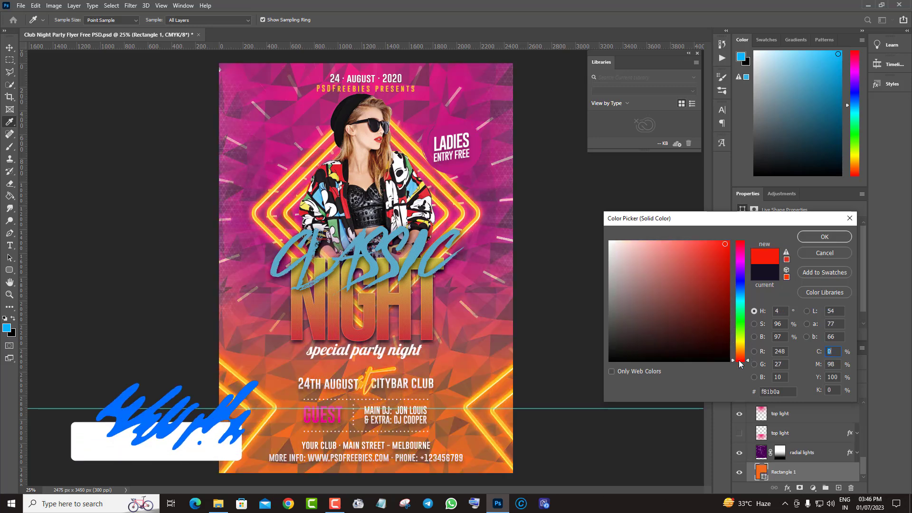
click(823, 254)
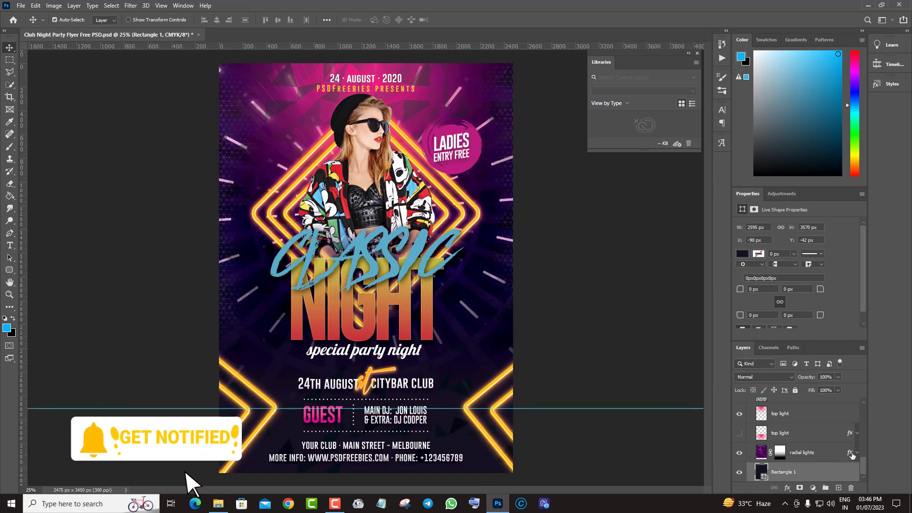
Try a Color Overlay on the radial lights layer in red f40b0b, blue 360bf4, green 3cf40b and red f41b0b
click(816, 454)
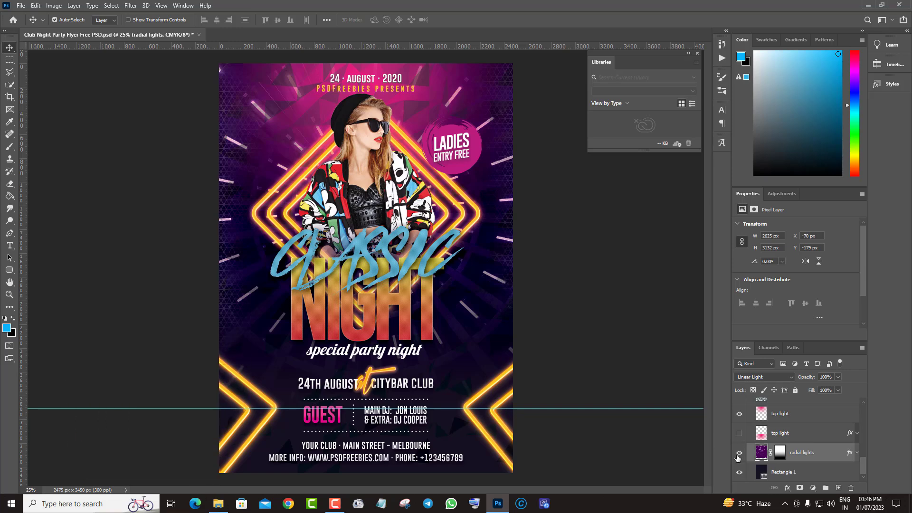
double_click(849, 455)
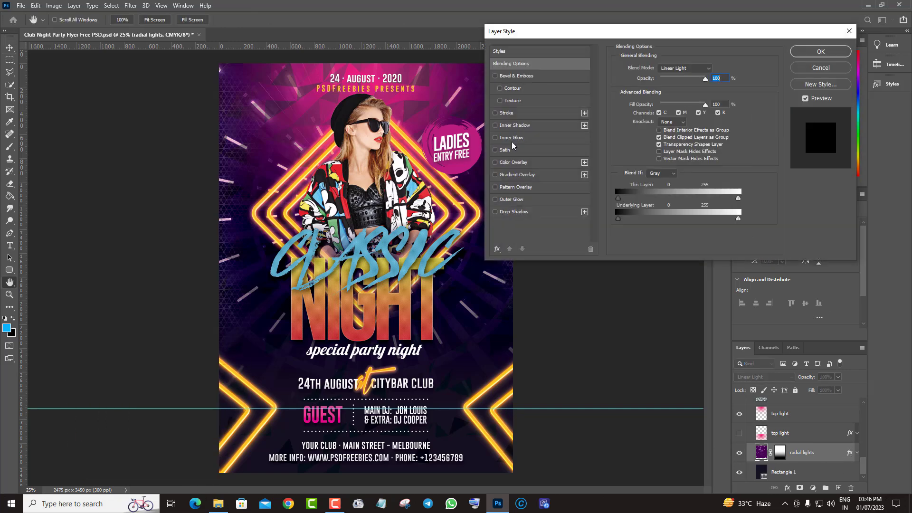
drag(617, 36, 735, 27)
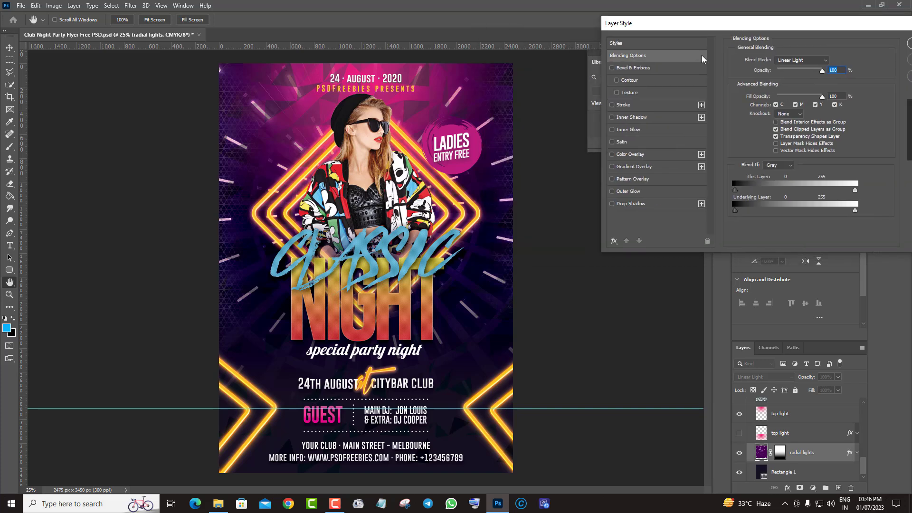
click(629, 155)
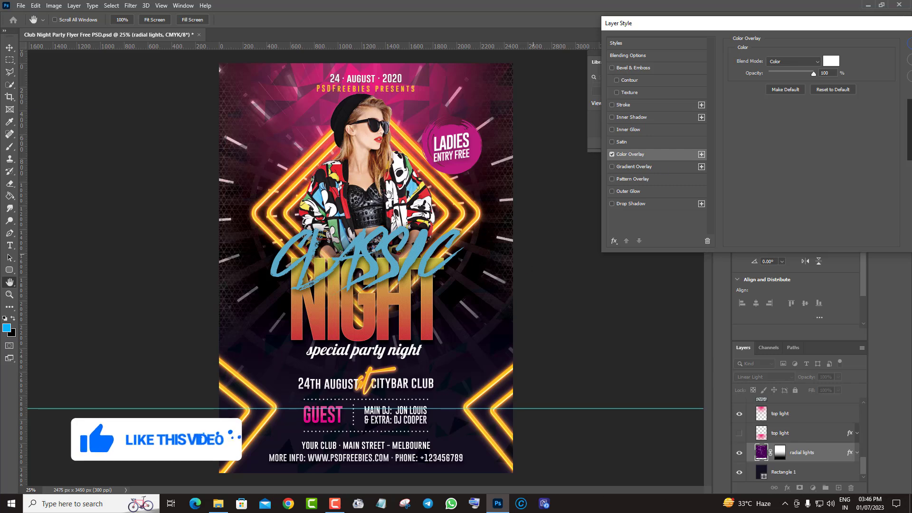
click(831, 61)
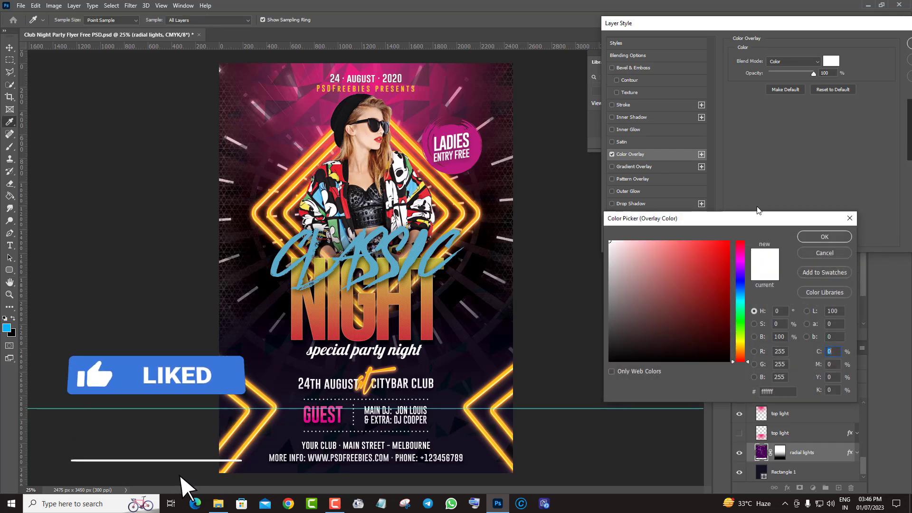
click(725, 245)
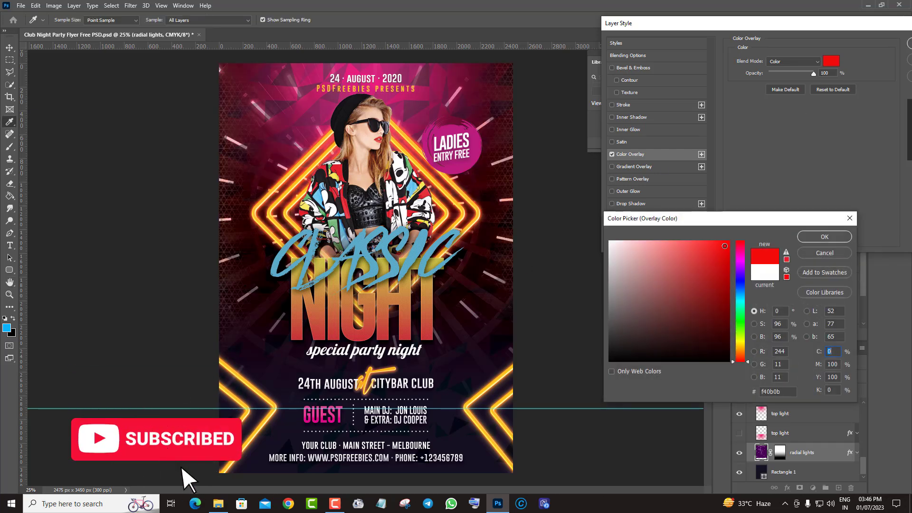
click(740, 278)
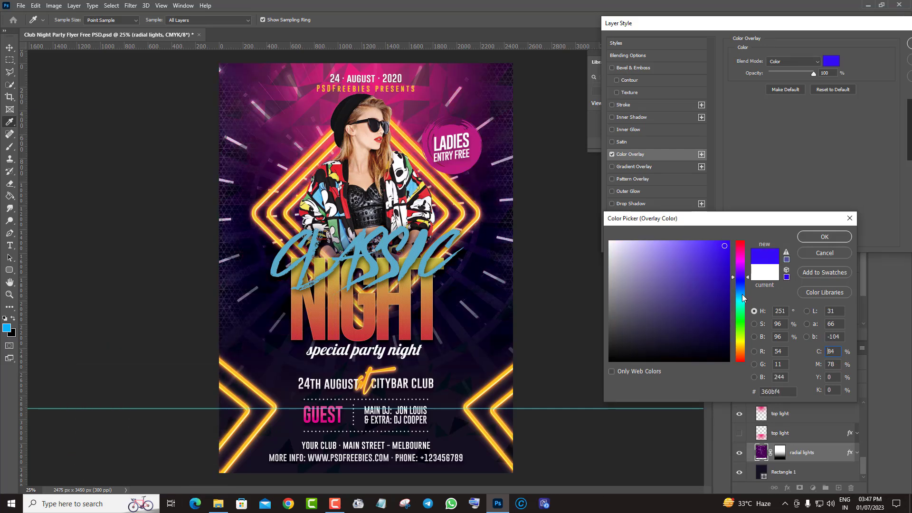
click(741, 311)
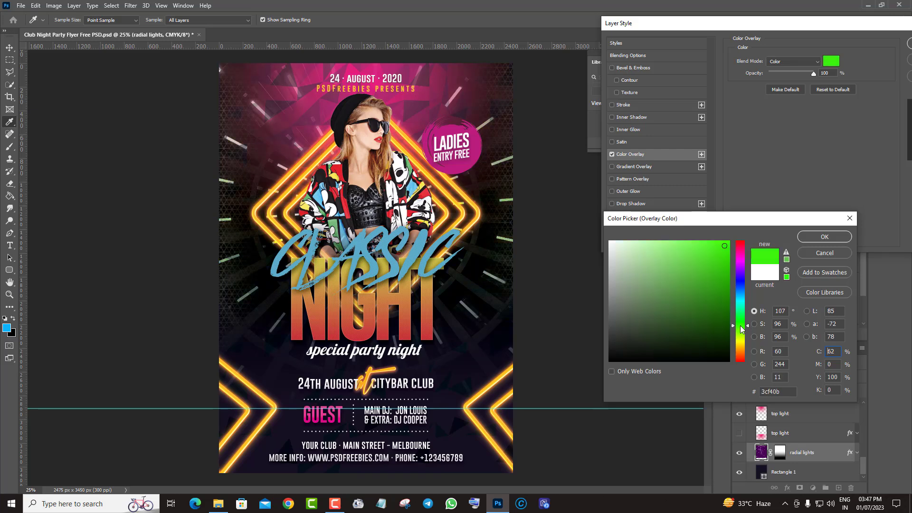
drag(740, 341, 741, 364)
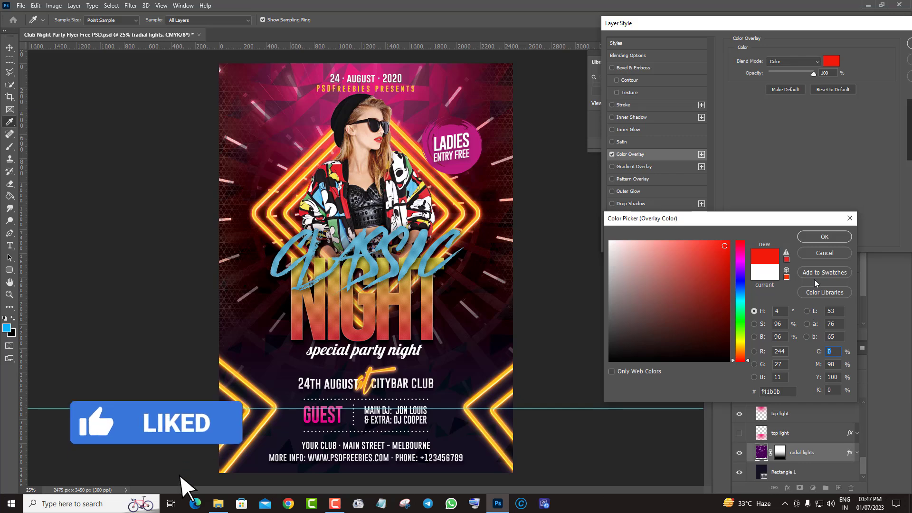
click(824, 253)
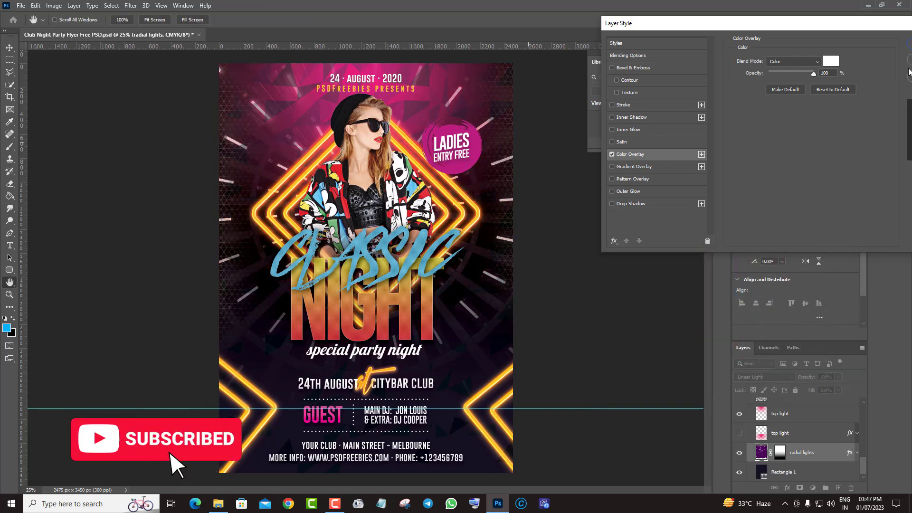
drag(852, 21, 619, 33)
click(719, 73)
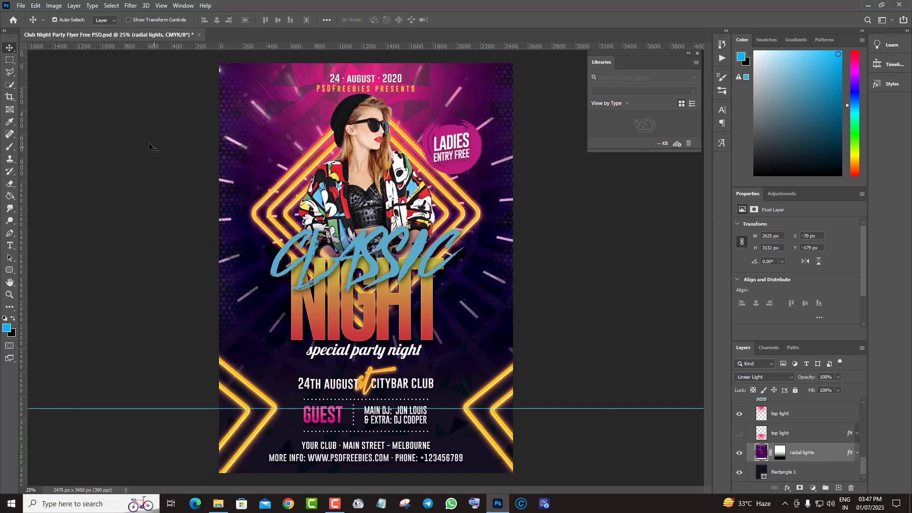
Open equalizer-153212.png and bring its image into the flyer document as a layer above the radial lights
click(20, 8)
click(28, 26)
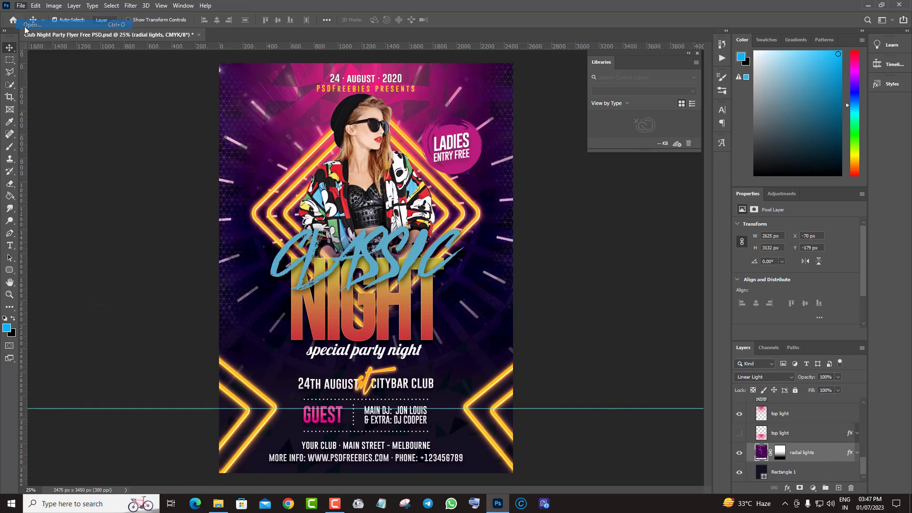
click(545, 389)
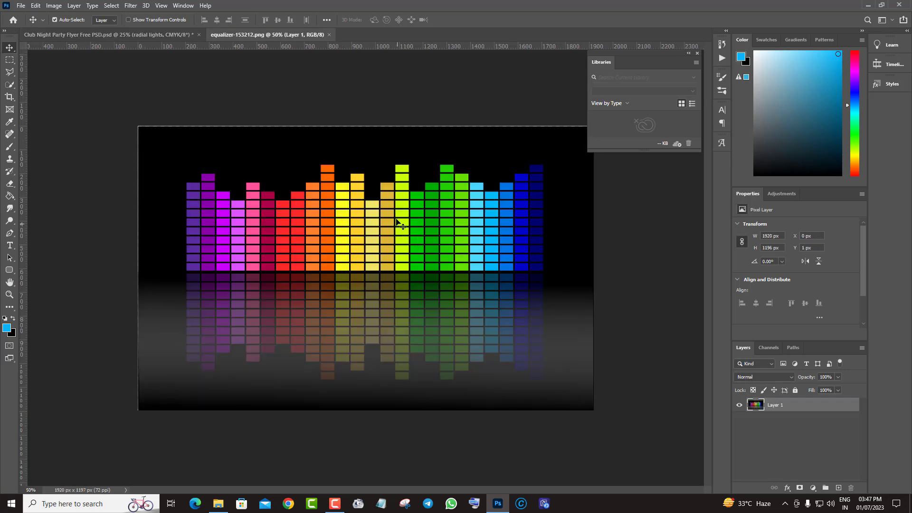
drag(397, 220, 264, 150)
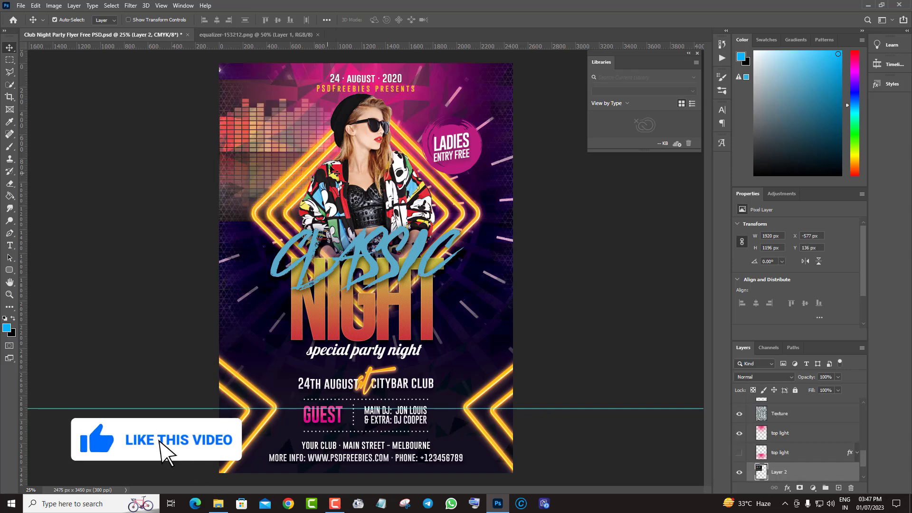
Enlarge the equalizer layer with Free Transform to about 5616 × 3499 px so it covers the flyer background
click(36, 6)
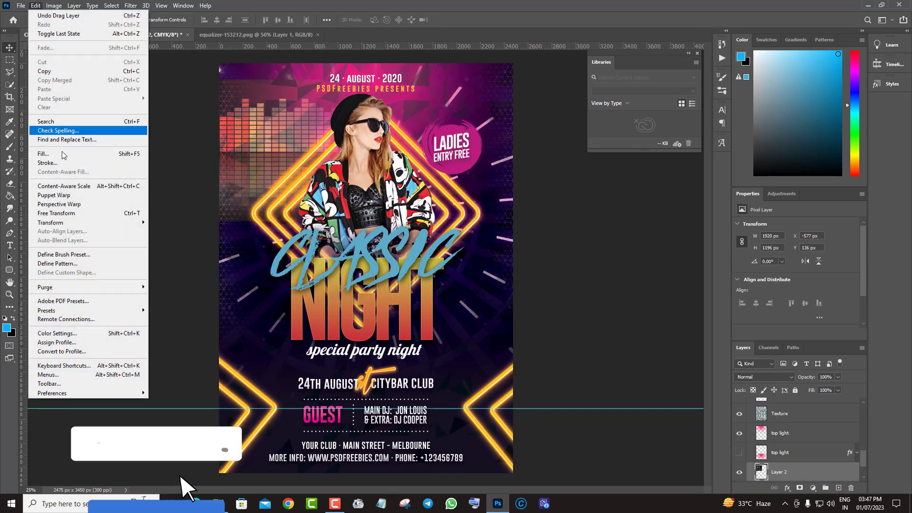
click(73, 214)
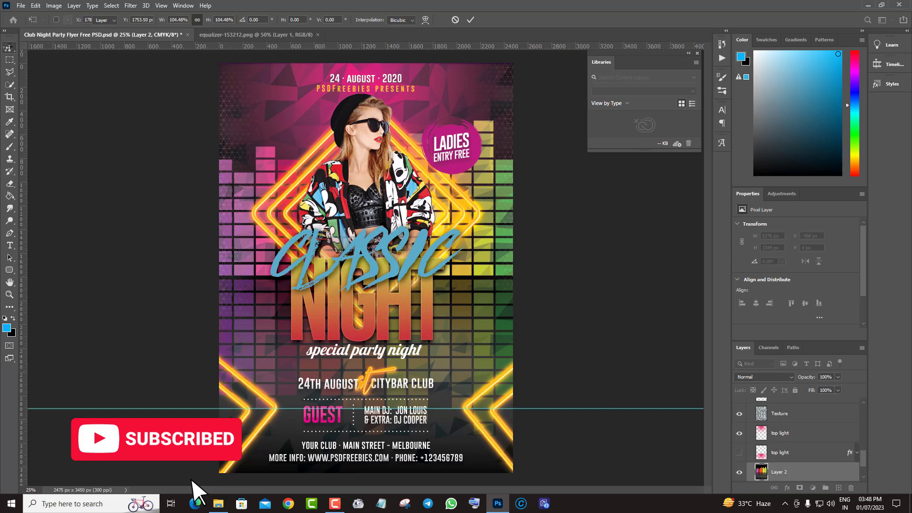
click(8, 47)
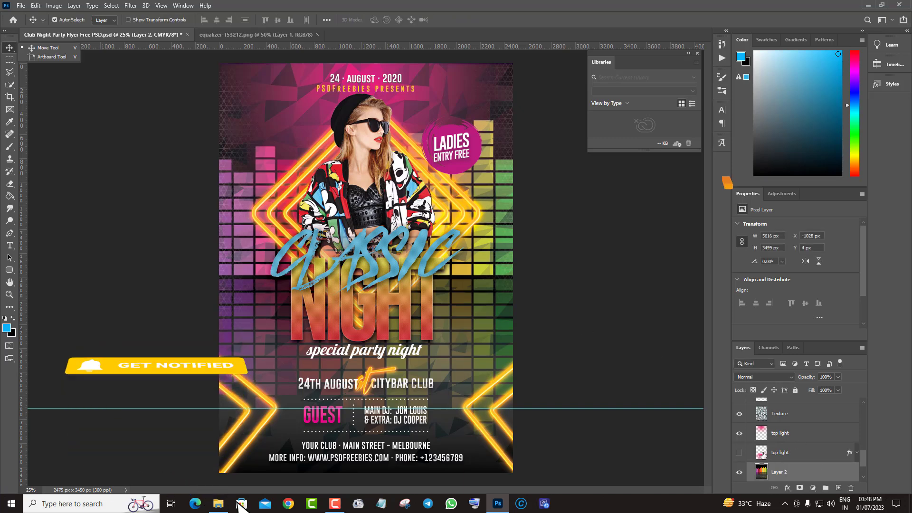
Show the lower top light layer and enlarge it with Free Transform to about 2840 × 2649 px
click(739, 452)
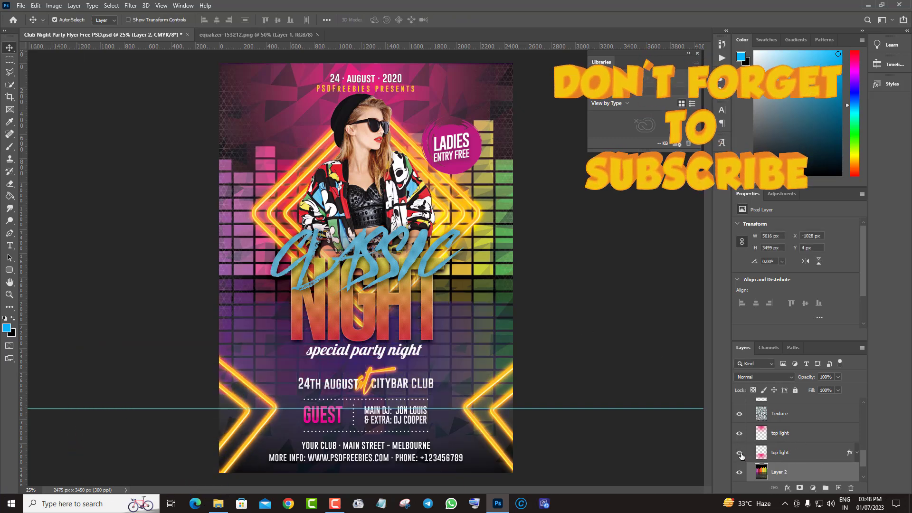
click(815, 455)
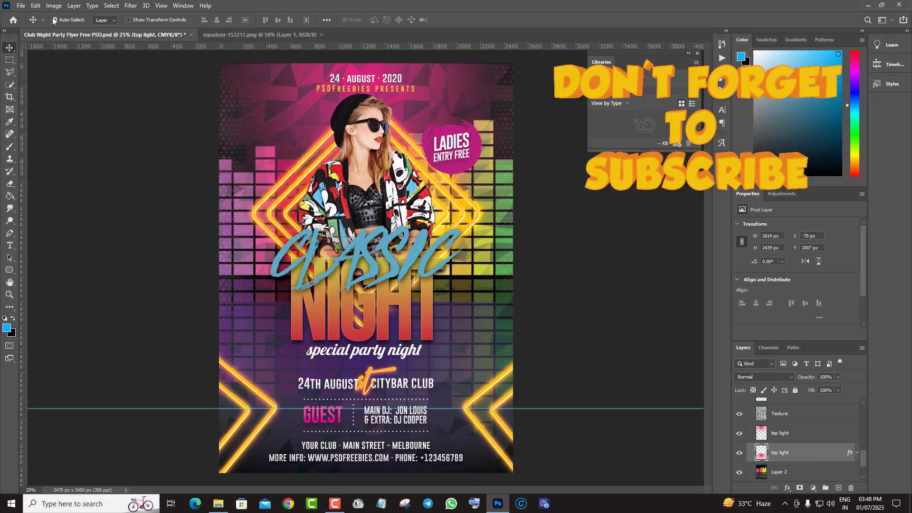
click(35, 6)
click(52, 212)
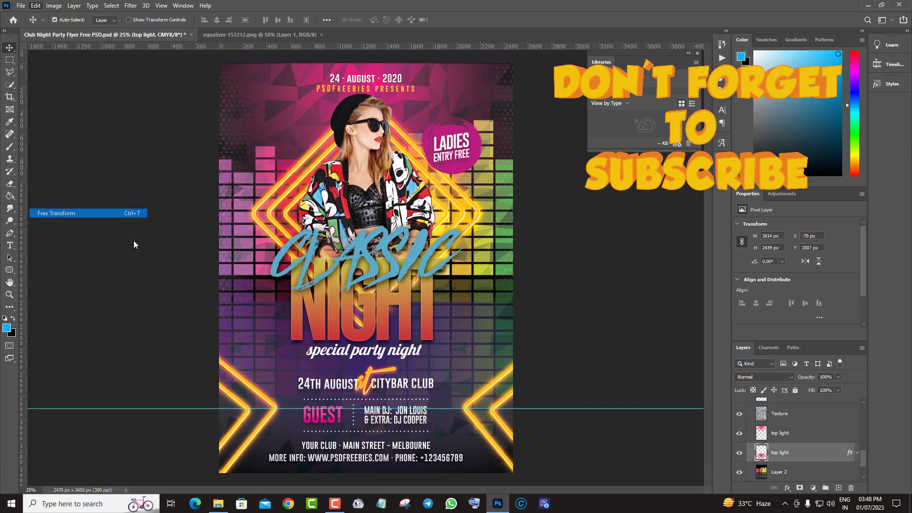
drag(365, 291, 364, 285)
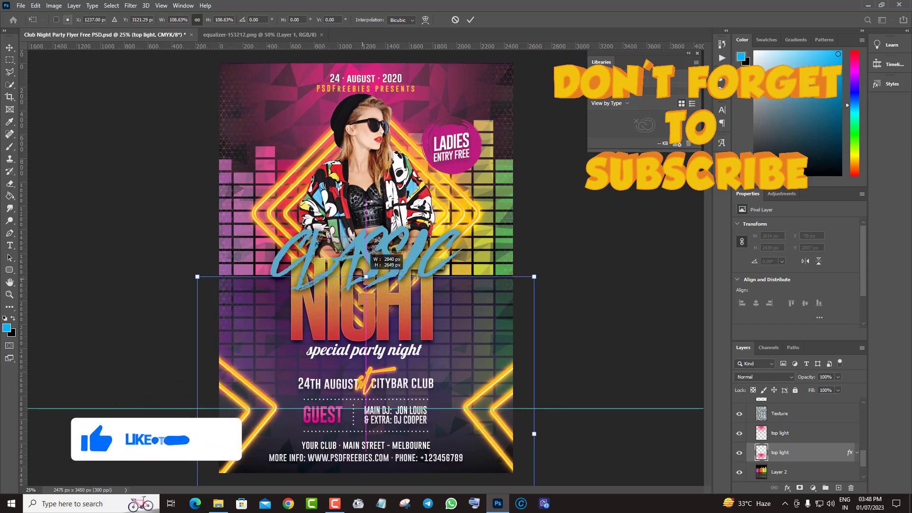
key(Return)
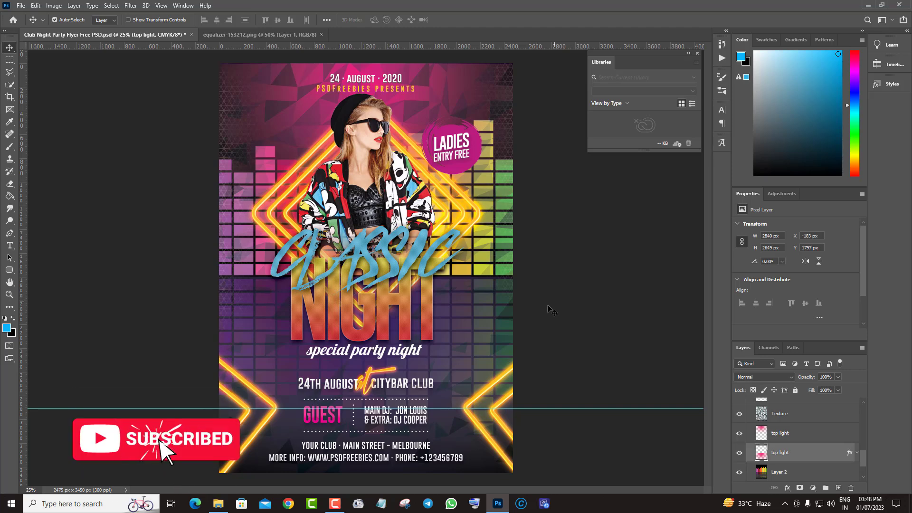
Check the equalizer layer by hiding and showing it, and darken it using Levels with the input black level at 115
scroll(815, 462, up, 1)
scroll(815, 461, down, 2)
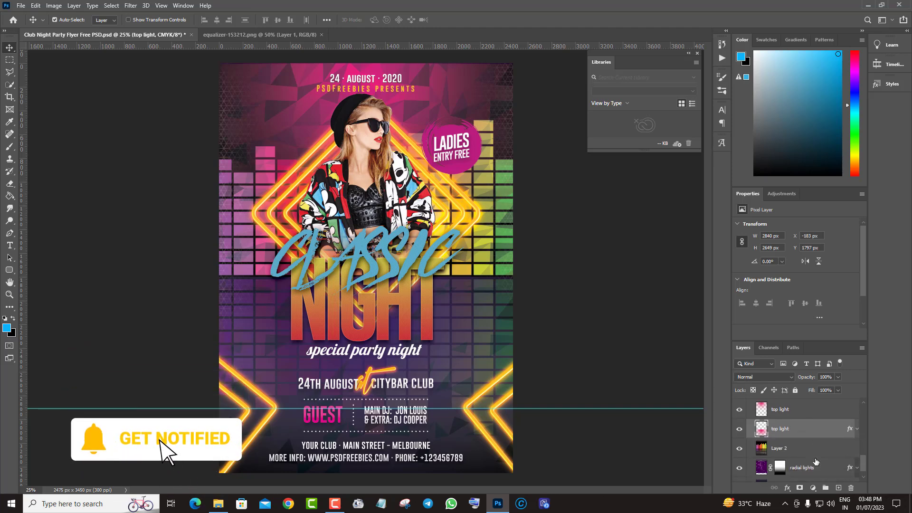
click(739, 448)
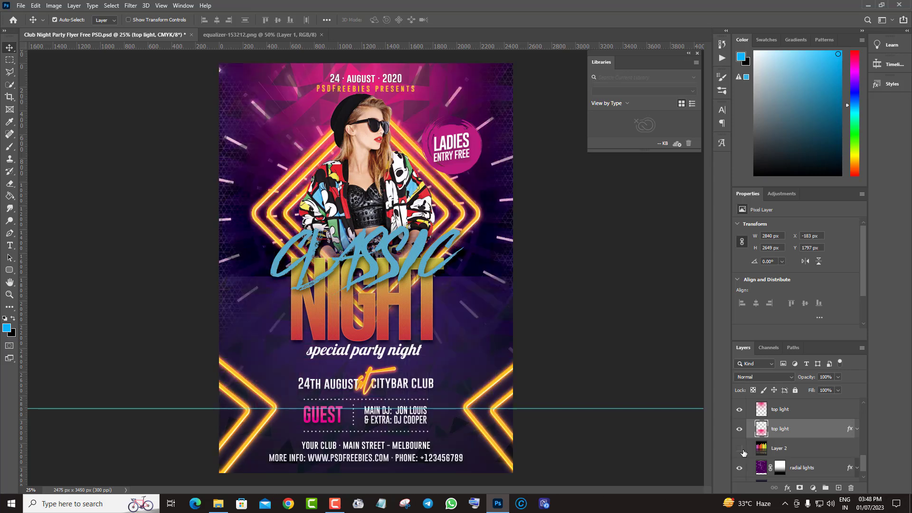
click(742, 450)
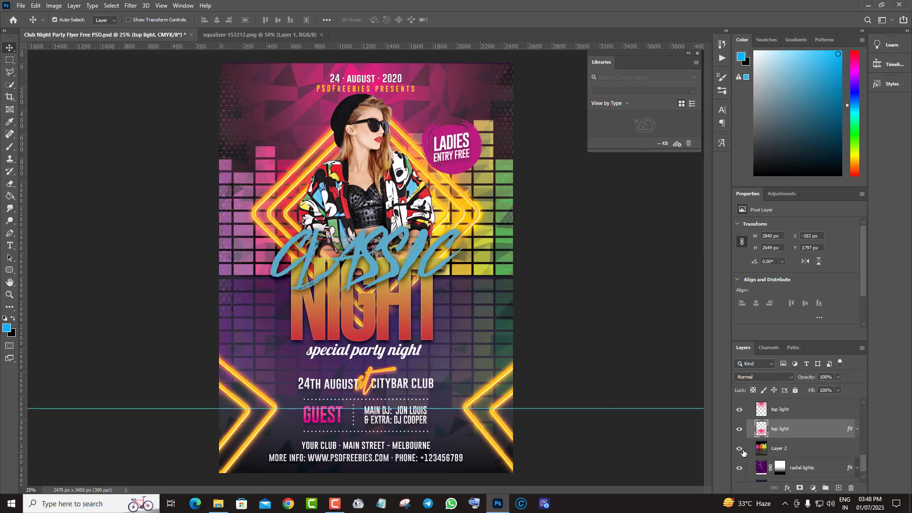
click(831, 455)
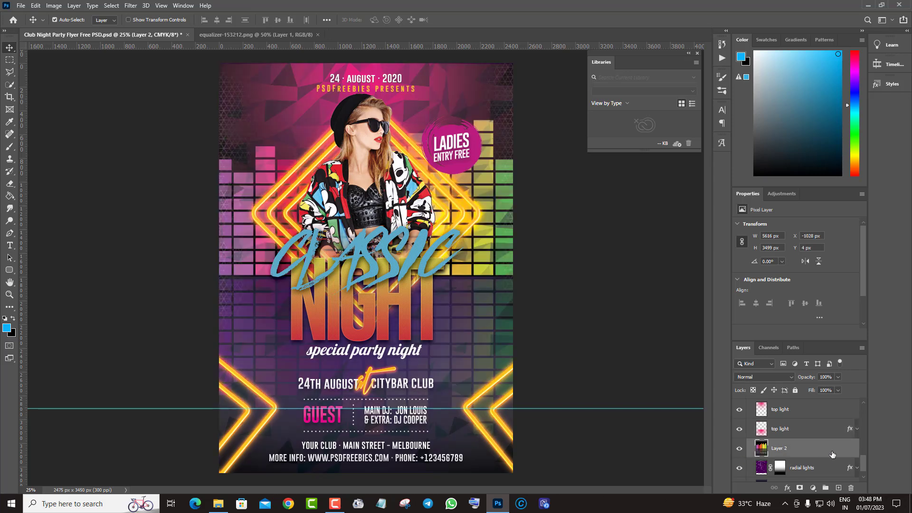
click(54, 6)
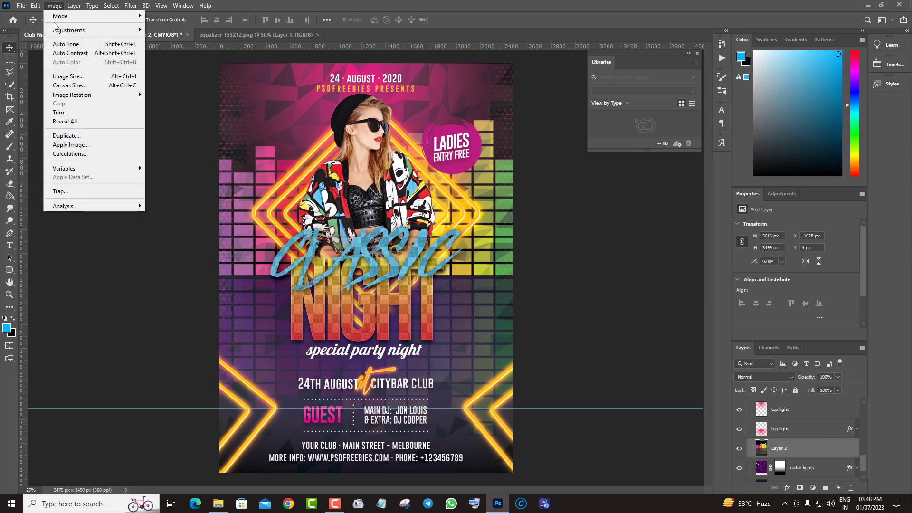
mouse_move(71, 28)
click(167, 39)
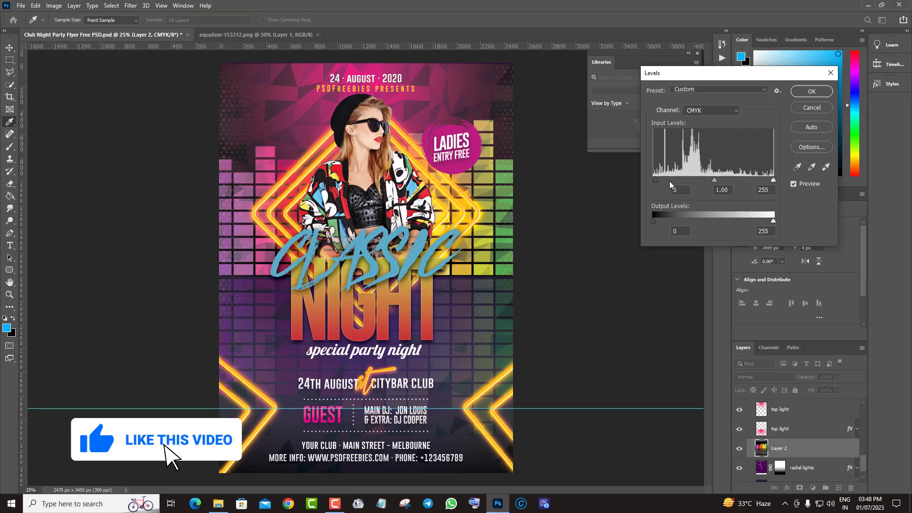
drag(670, 185, 689, 186)
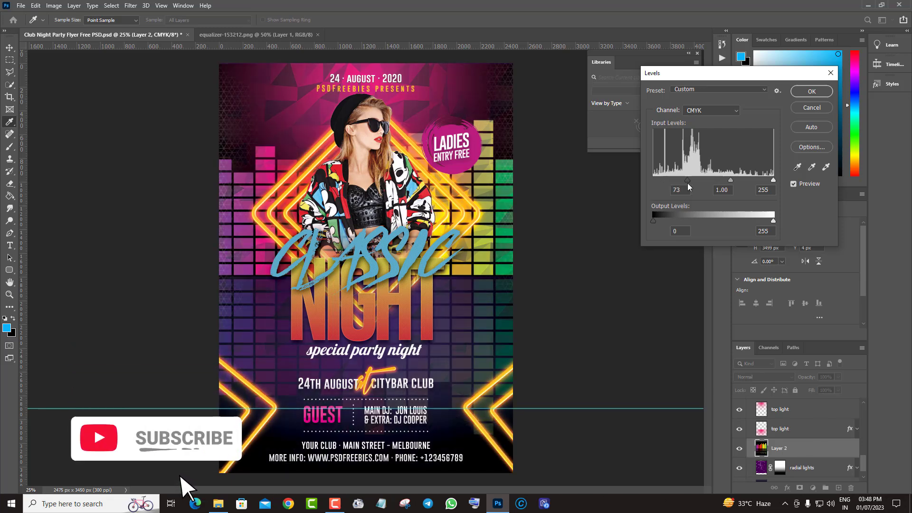
drag(688, 186, 708, 185)
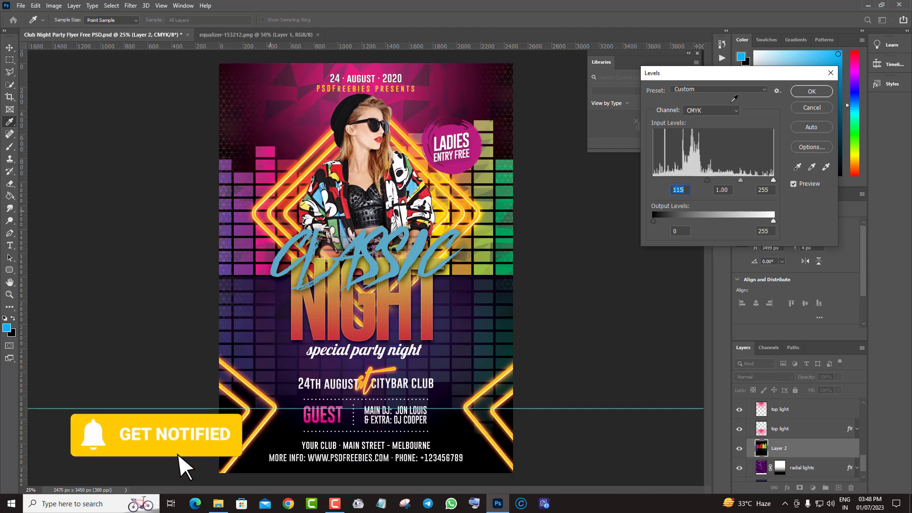
click(811, 92)
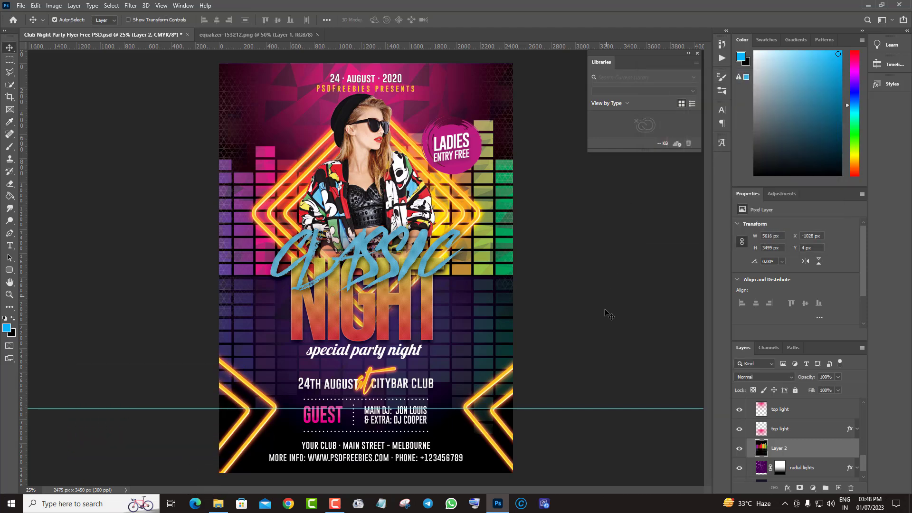
Collapse the Background group and change the CLASSIC title text to Saturday
scroll(845, 450, up, 5)
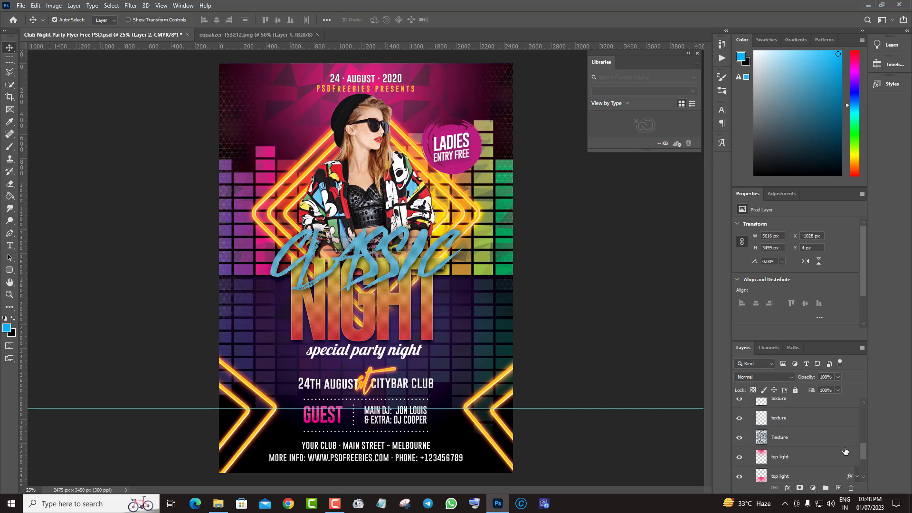
click(779, 465)
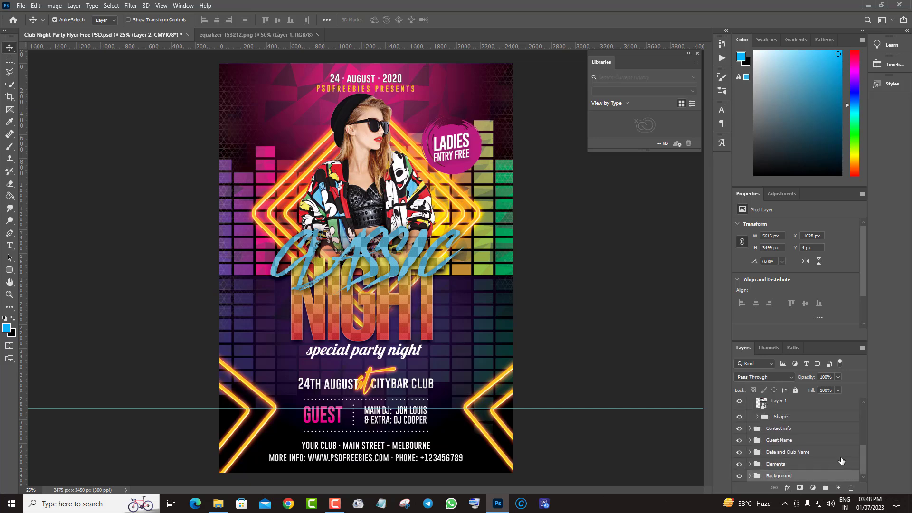
scroll(842, 460, down, 5)
scroll(842, 459, up, 1)
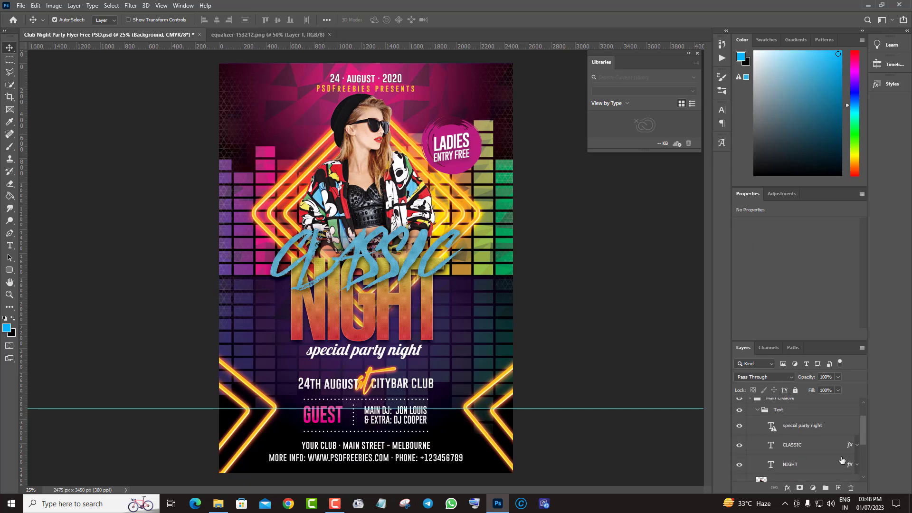
click(778, 446)
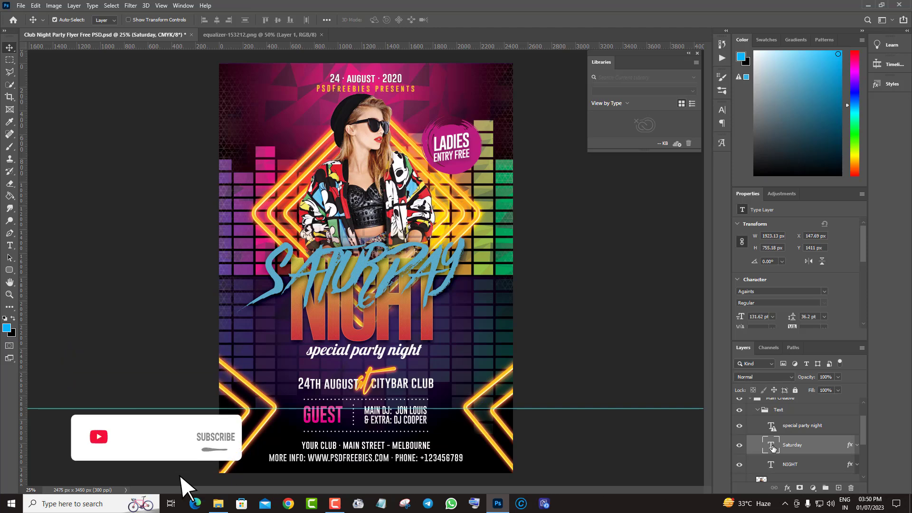
Try recolouring the Saturday title with a red (#e21f28) sampled from the model's jacket
double_click(771, 447)
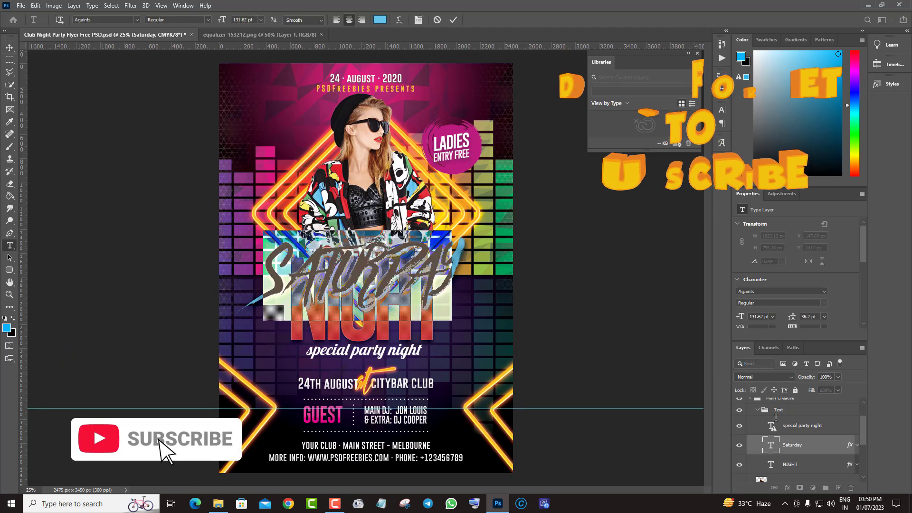
click(7, 324)
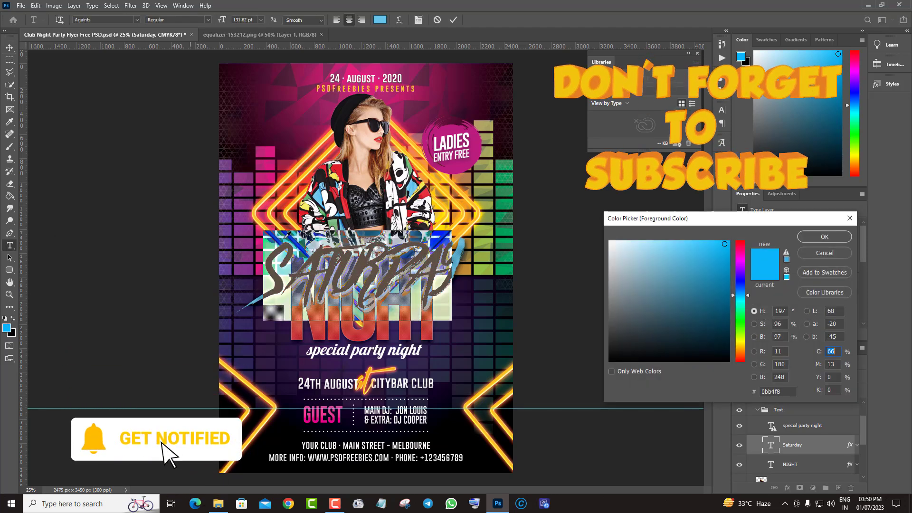
click(343, 167)
key(Return)
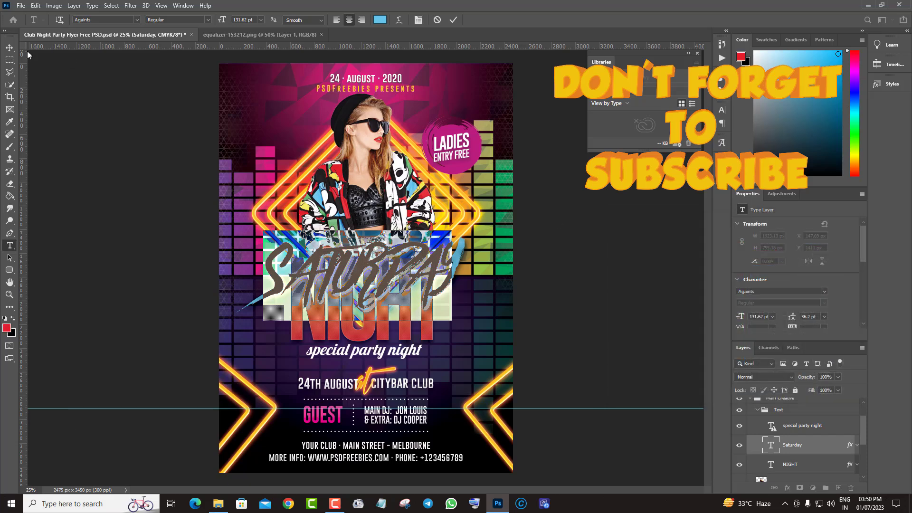
click(9, 47)
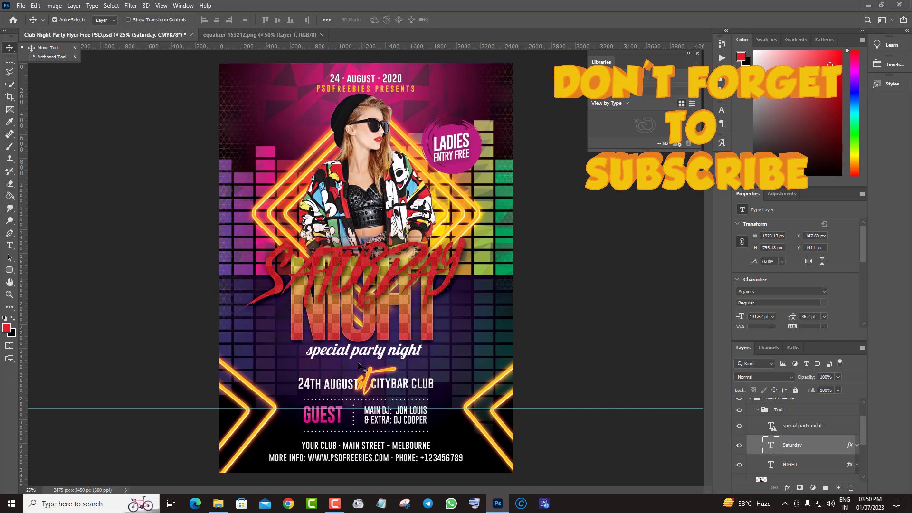
Recolour the Saturday title with a blue (#10b0f3) sampled from the model's jacket
click(773, 446)
double_click(773, 447)
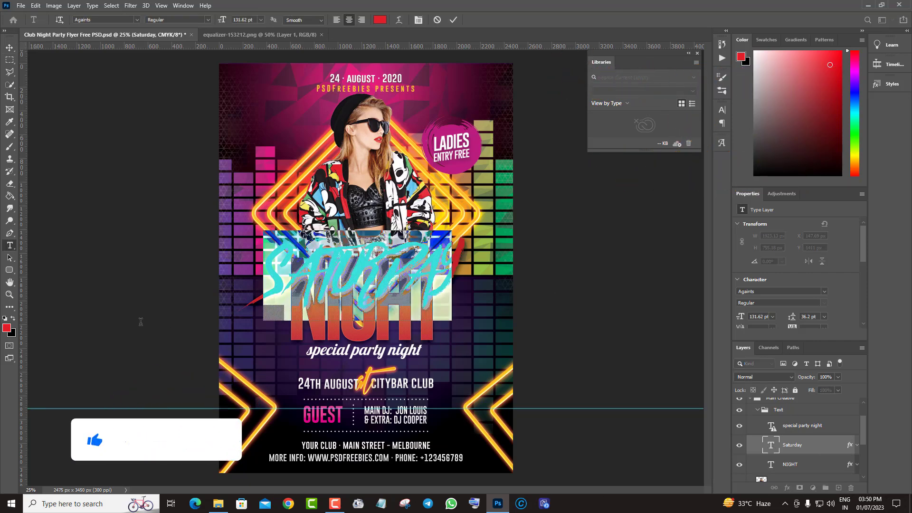
click(7, 328)
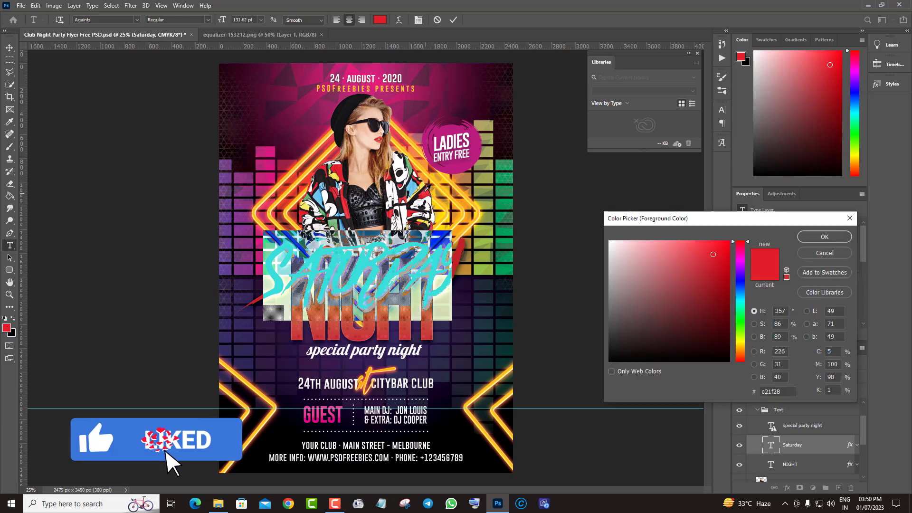
click(414, 210)
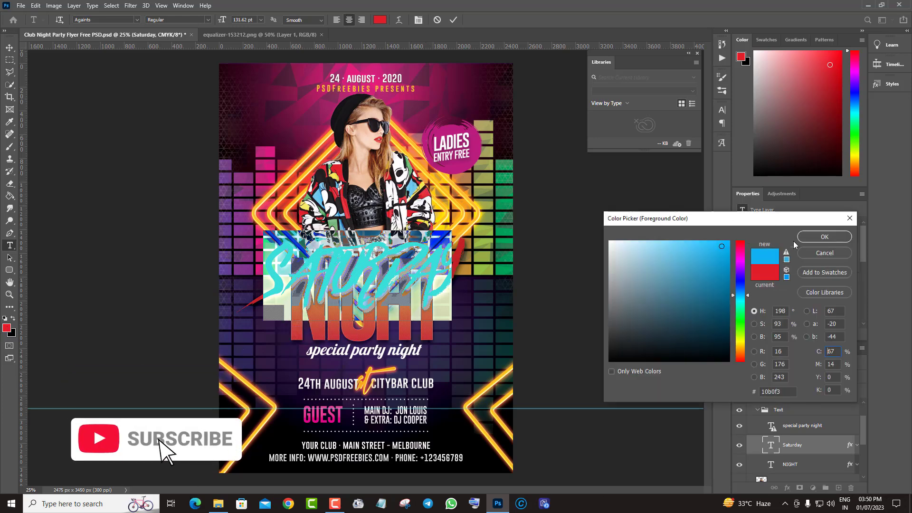
click(824, 237)
click(10, 48)
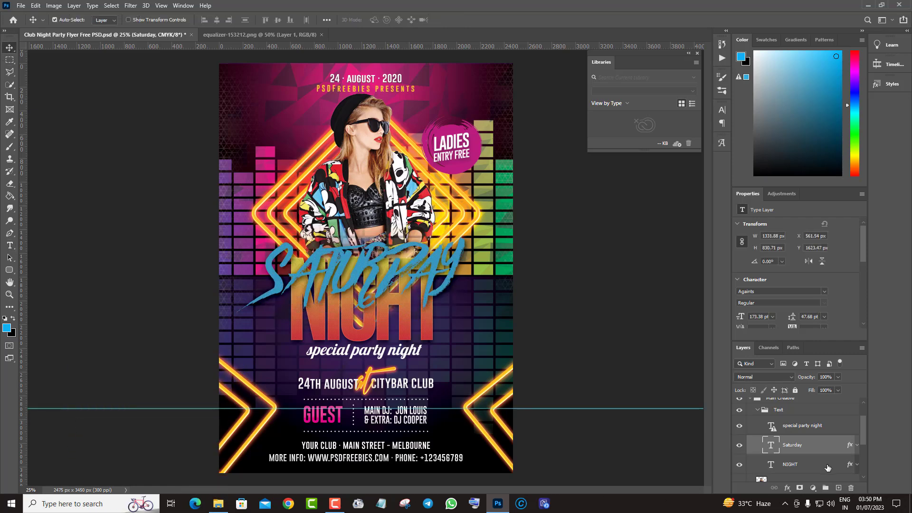
Replace the NIGHT title's Gradient Overlay with a Color Overlay in red (#e41f26) sampled from the model's jacket
click(785, 465)
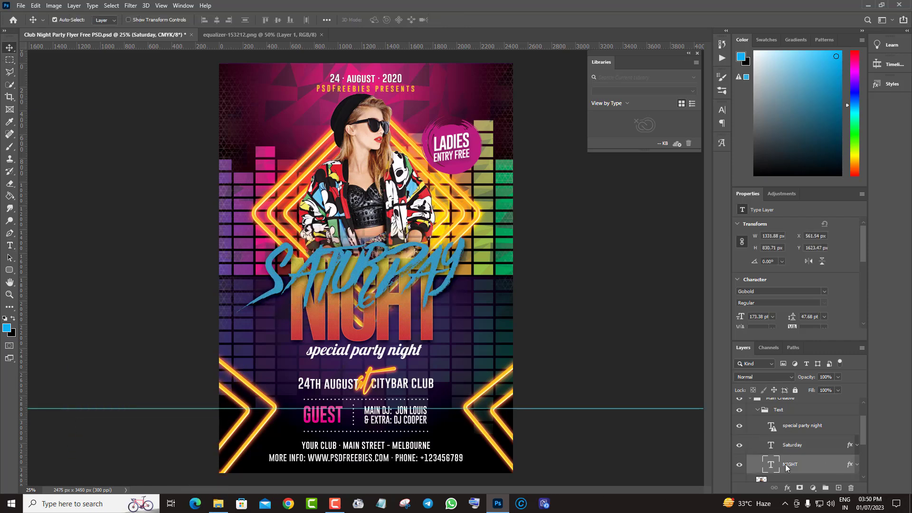
double_click(848, 465)
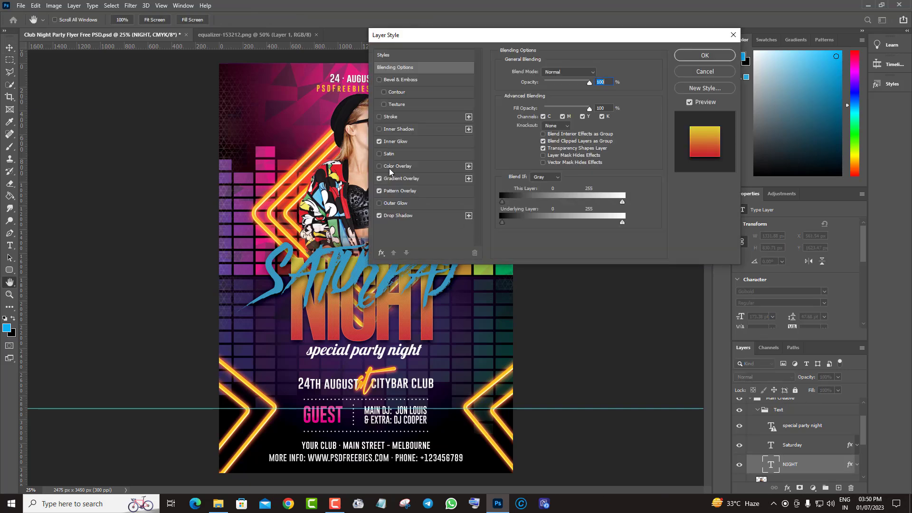
click(380, 178)
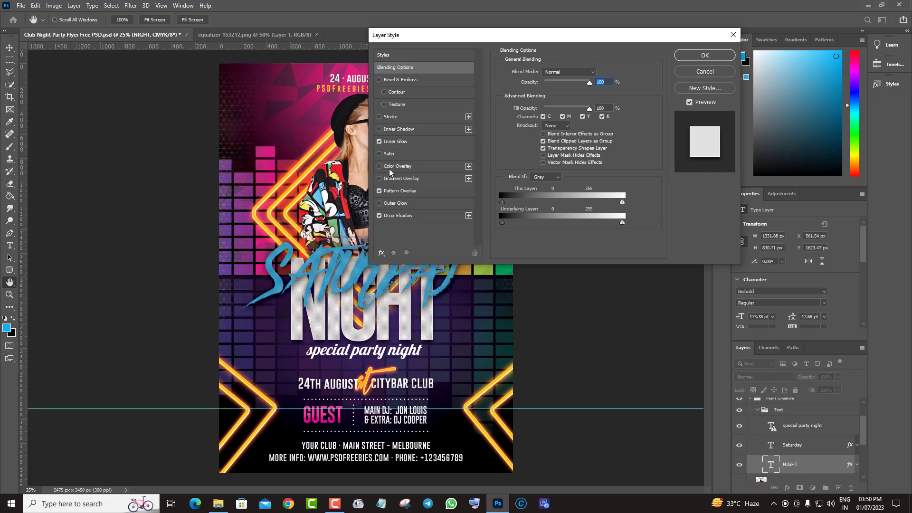
click(391, 167)
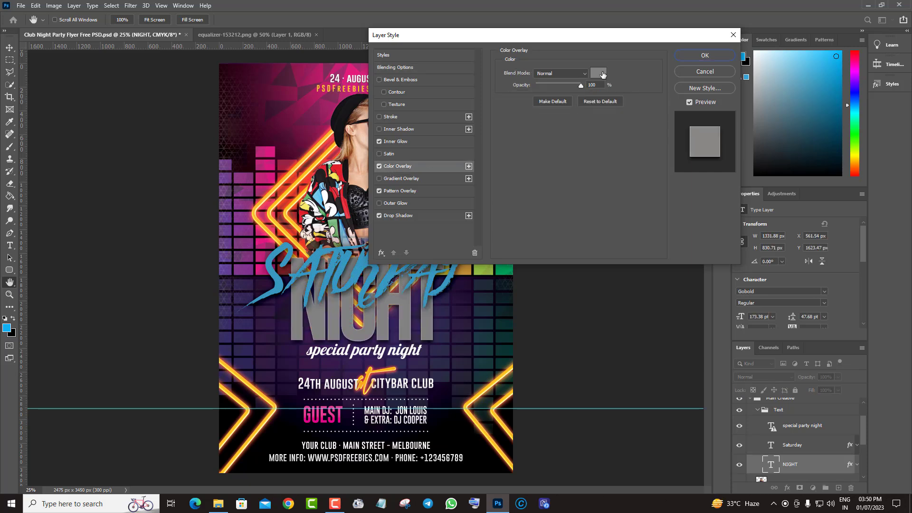
click(602, 73)
click(345, 204)
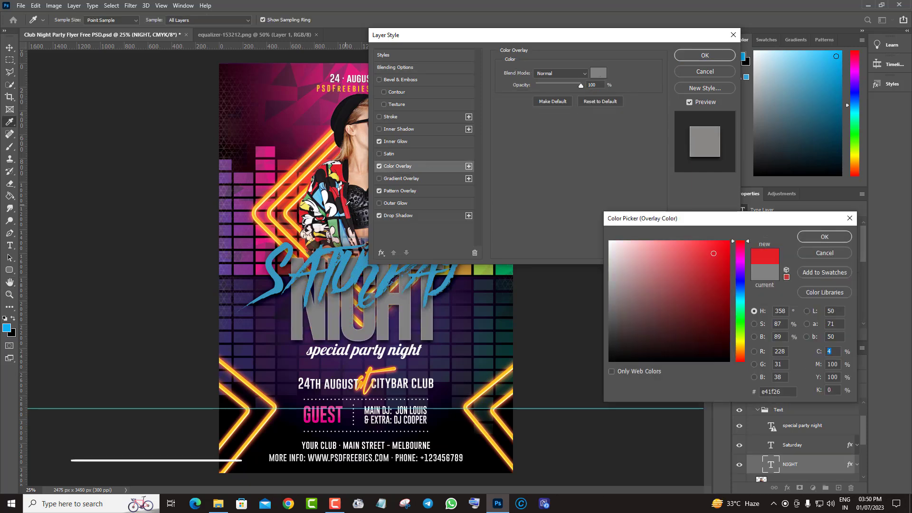
click(802, 239)
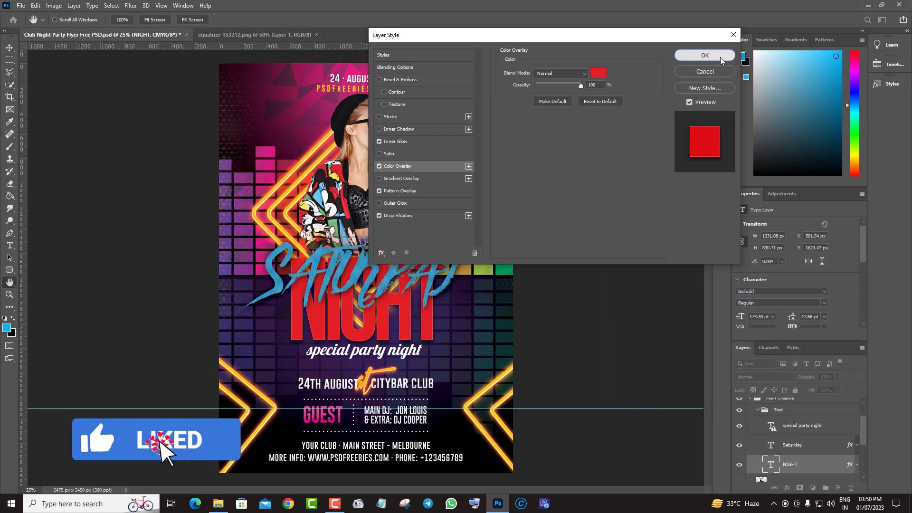
click(705, 55)
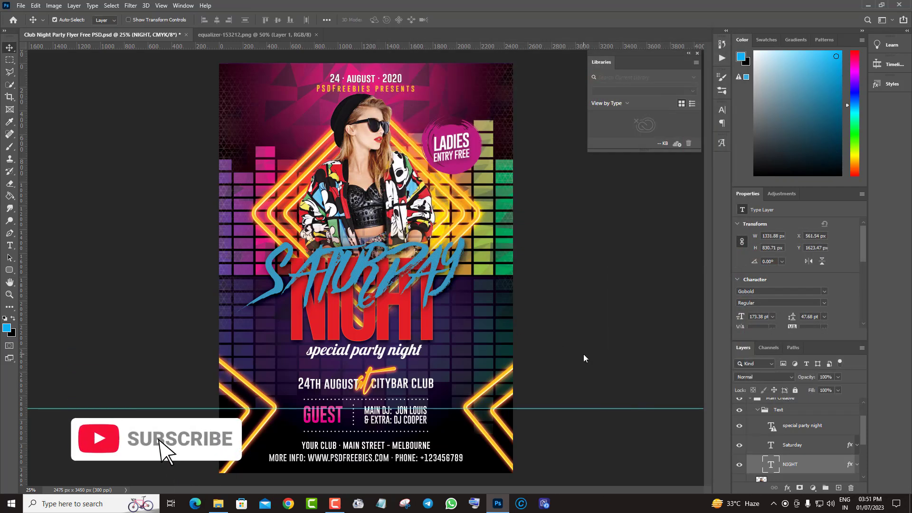
Expand the Date and Event Presents group and change the year in the date heading to 2023
scroll(775, 455, up, 2)
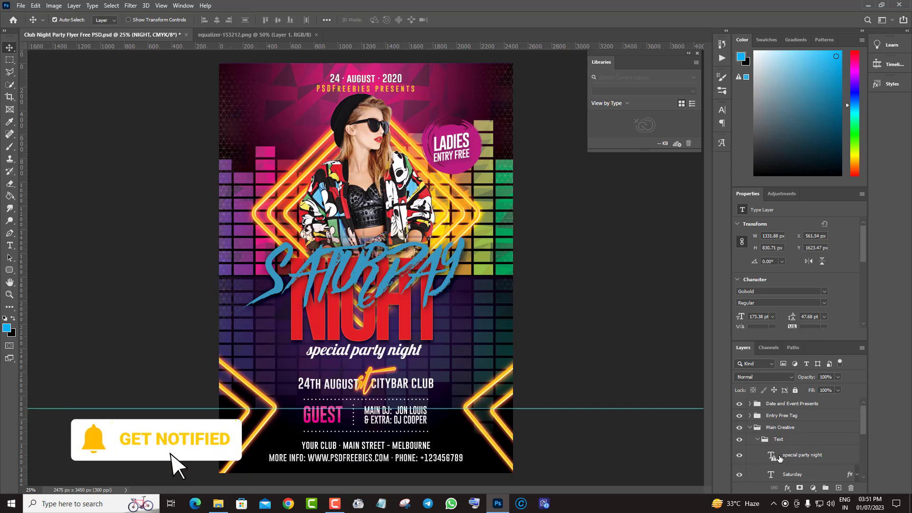
click(749, 404)
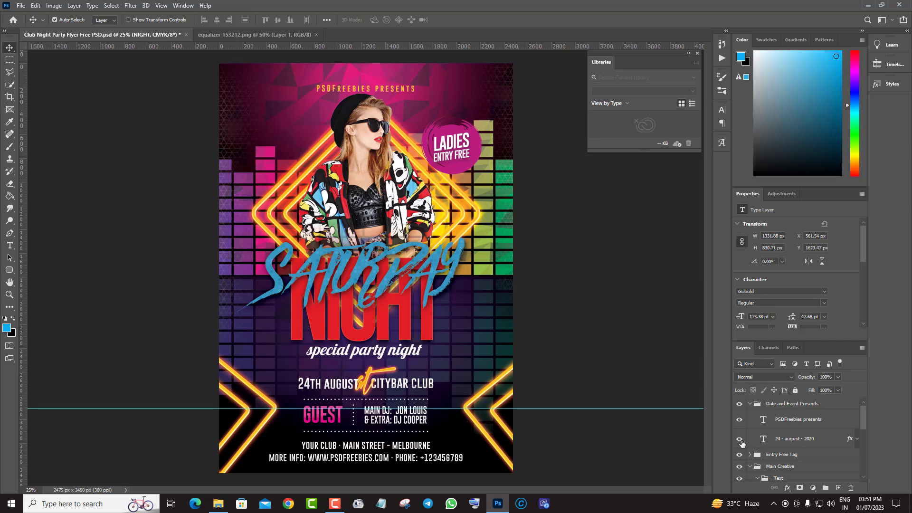
click(770, 441)
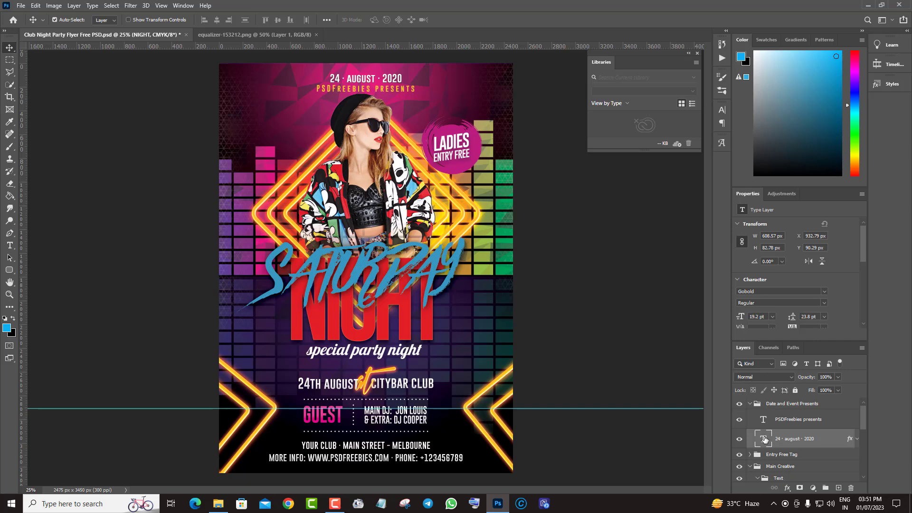
double_click(399, 79)
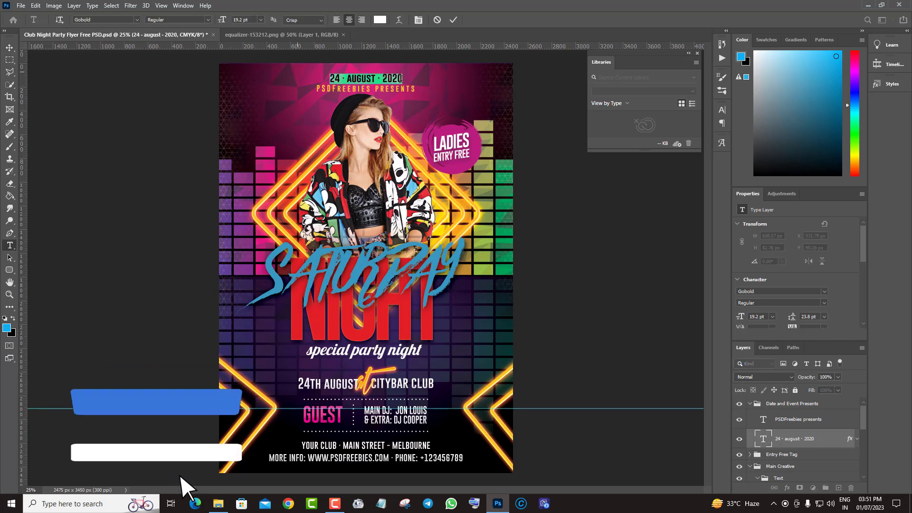
click(402, 79)
drag(402, 79, 397, 79)
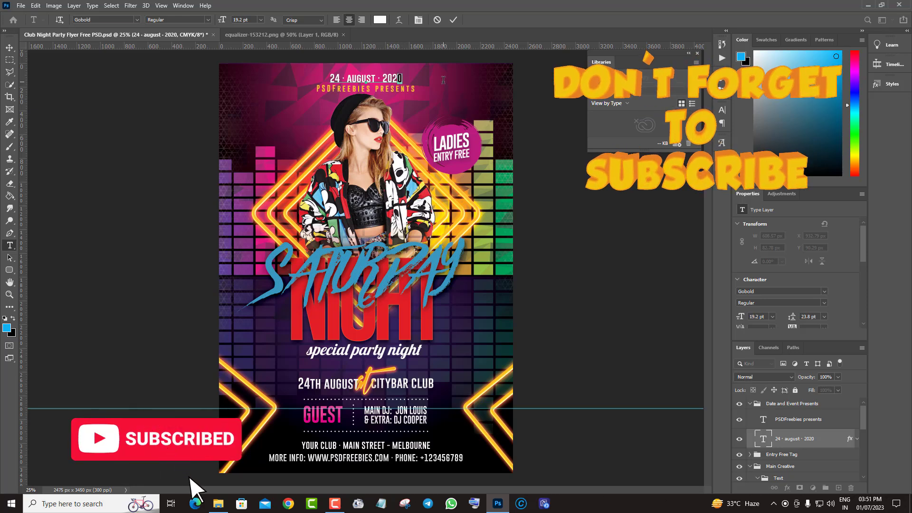
key(BackSpace)
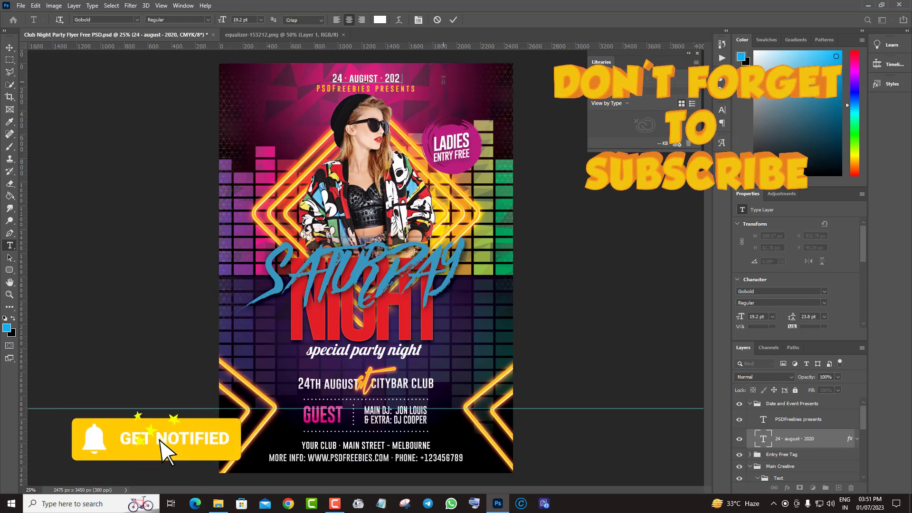
text(3)
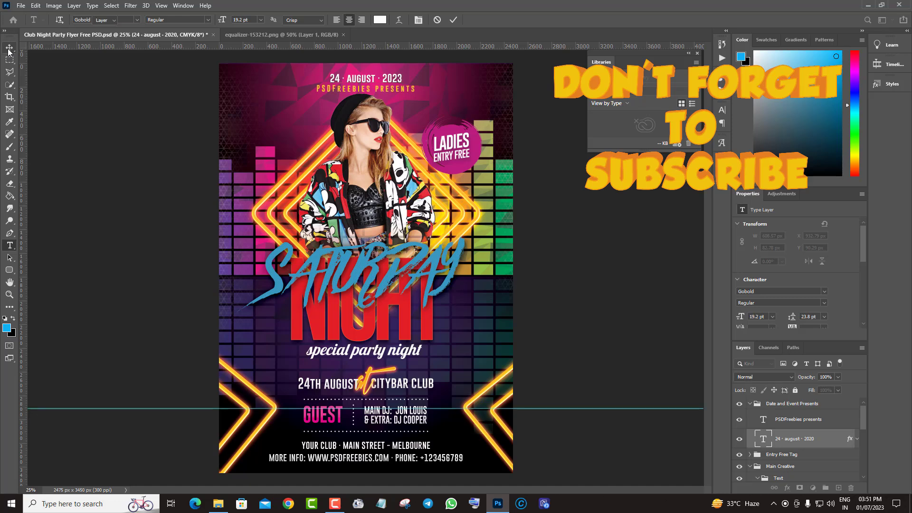
key(ctrl+Return)
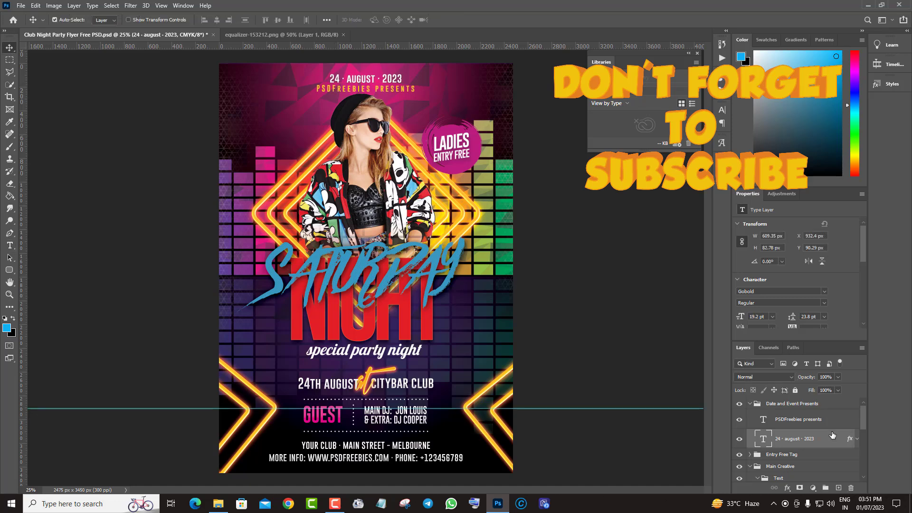
Expand the Guest Name group and recolour the Guest text with the red (#e41f26) sampled from the NIGHT title
scroll(832, 435, down, 2)
scroll(810, 465, down, 3)
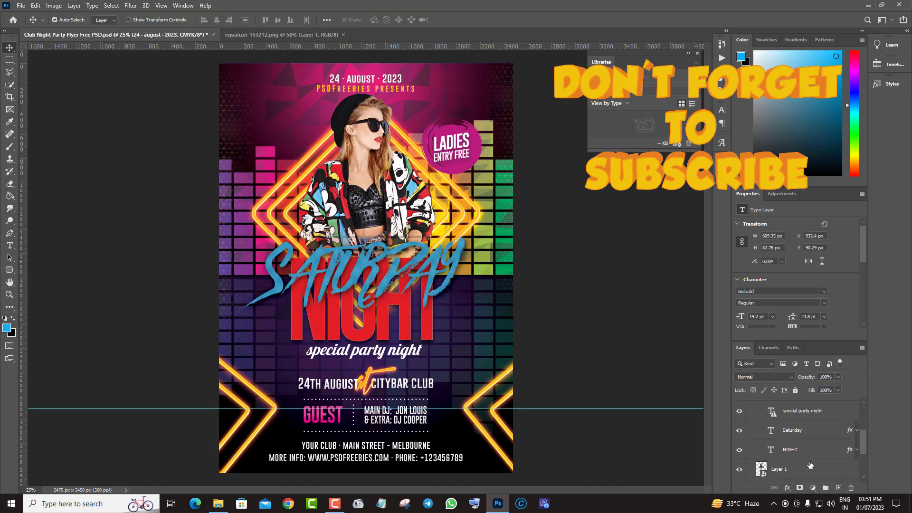
scroll(811, 464, down, 2)
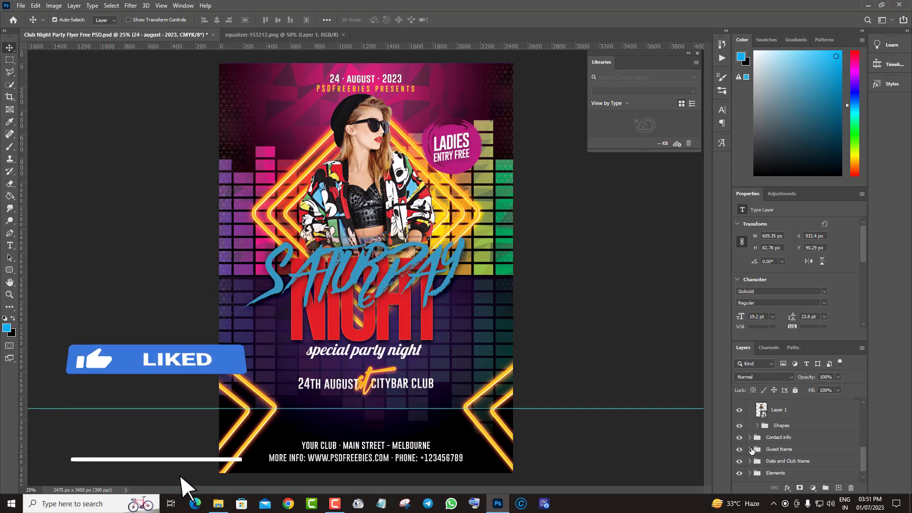
click(750, 449)
scroll(745, 427, down, 2)
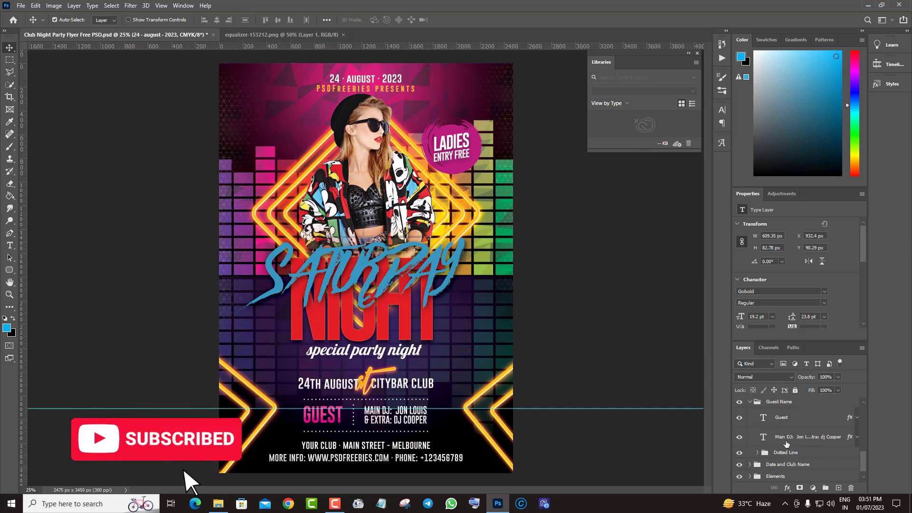
click(740, 419)
click(763, 418)
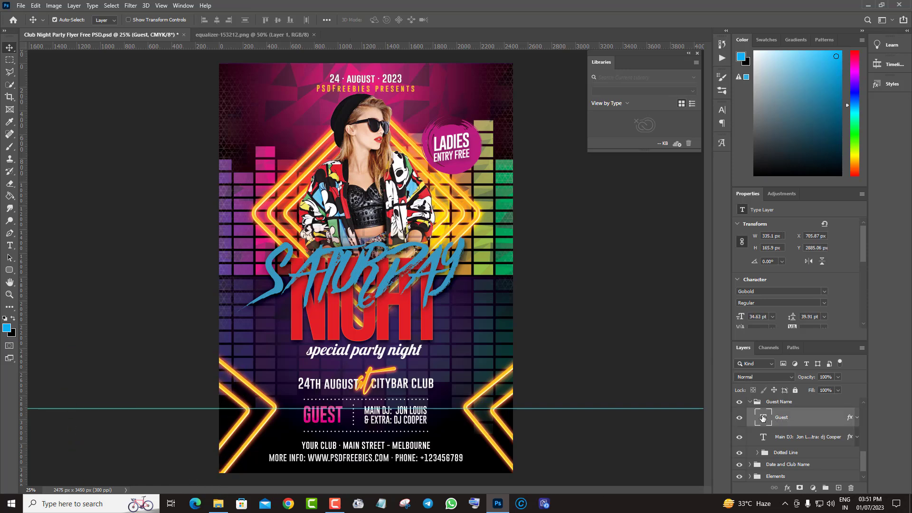
double_click(762, 418)
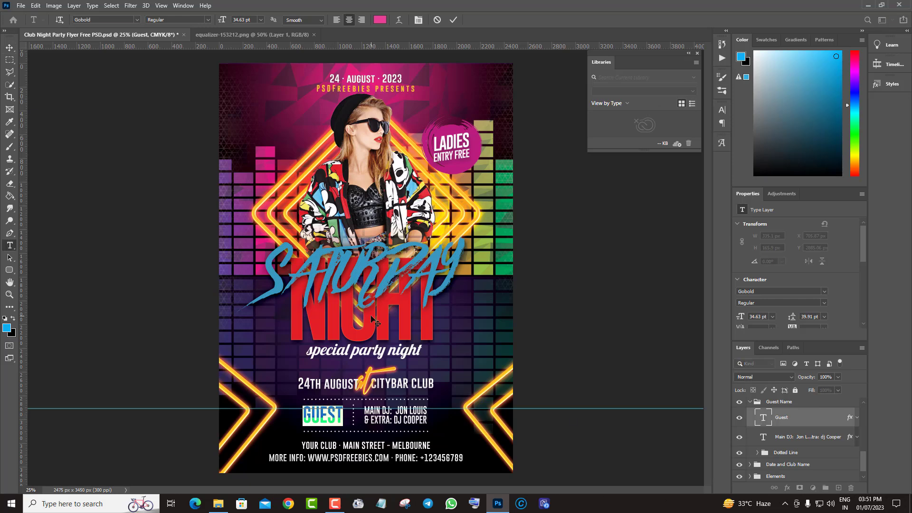
click(5, 331)
click(334, 327)
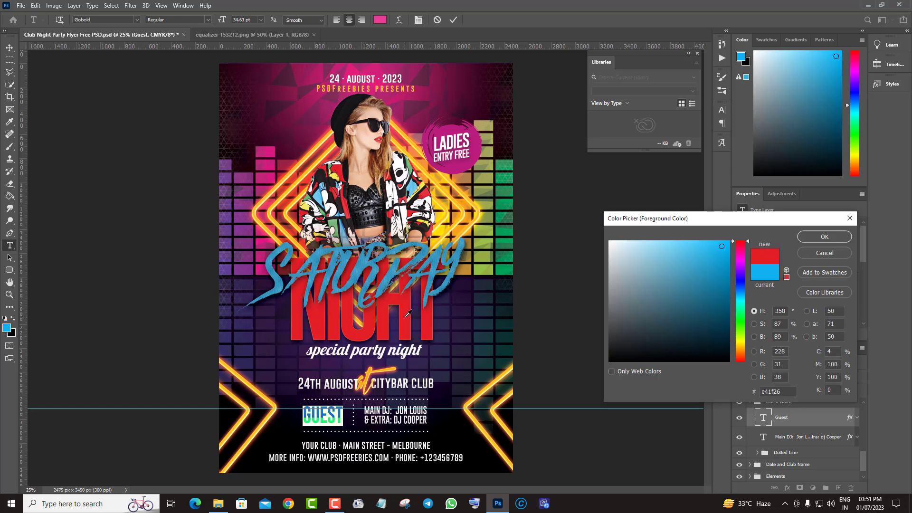
click(850, 237)
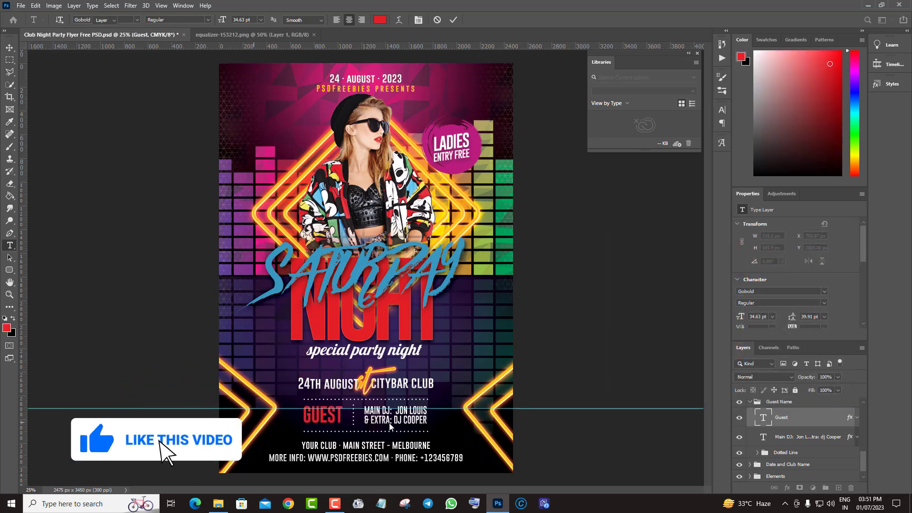
Replace the Main DJ text beside the Guest heading with YOUR TEXT
click(739, 437)
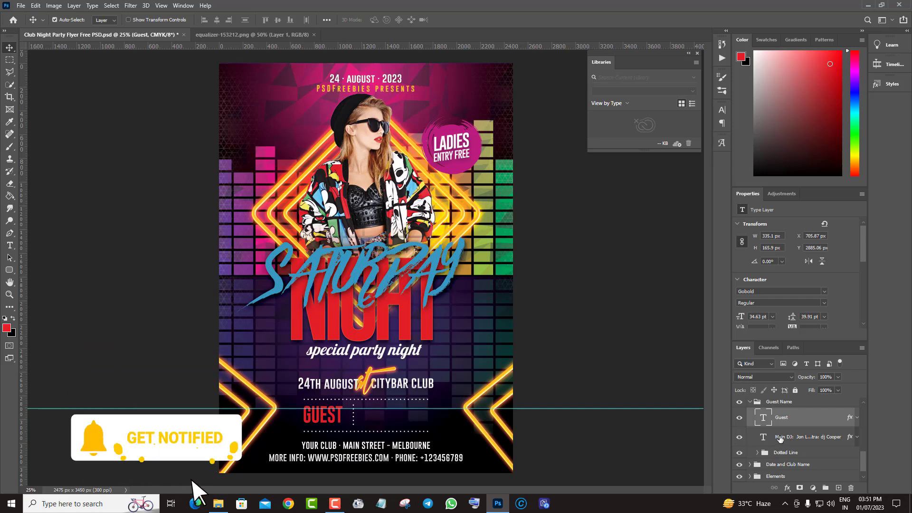
click(779, 437)
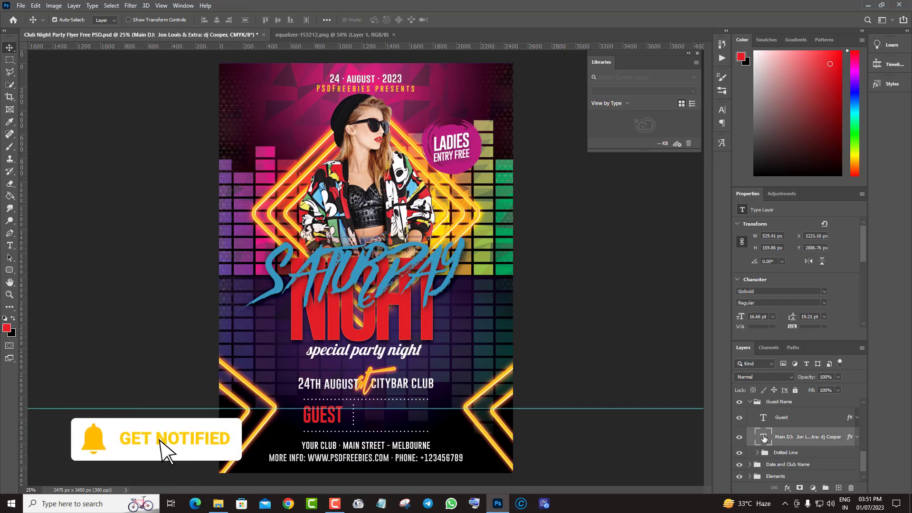
double_click(409, 424)
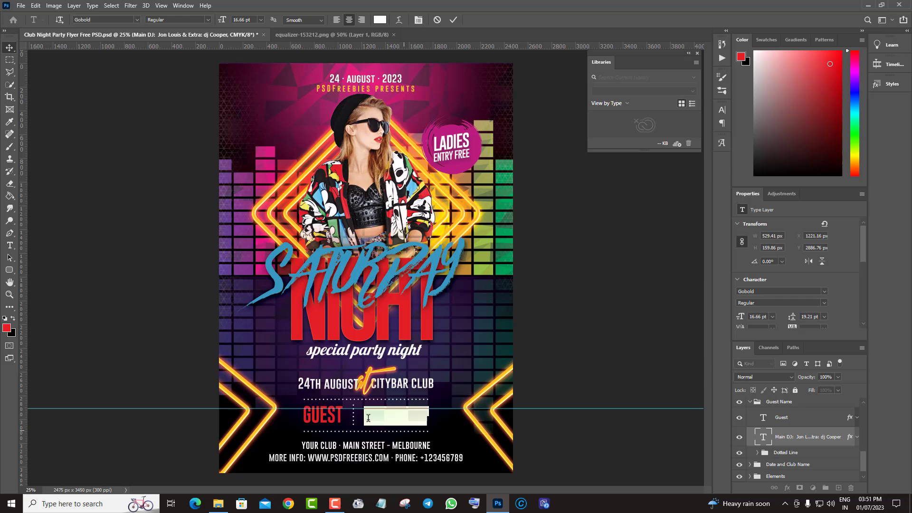
text(YOUR TEXT)
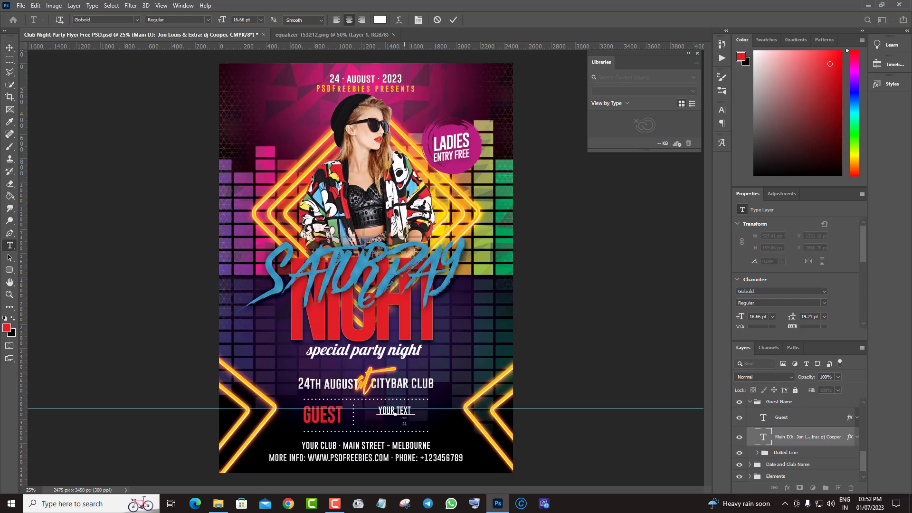